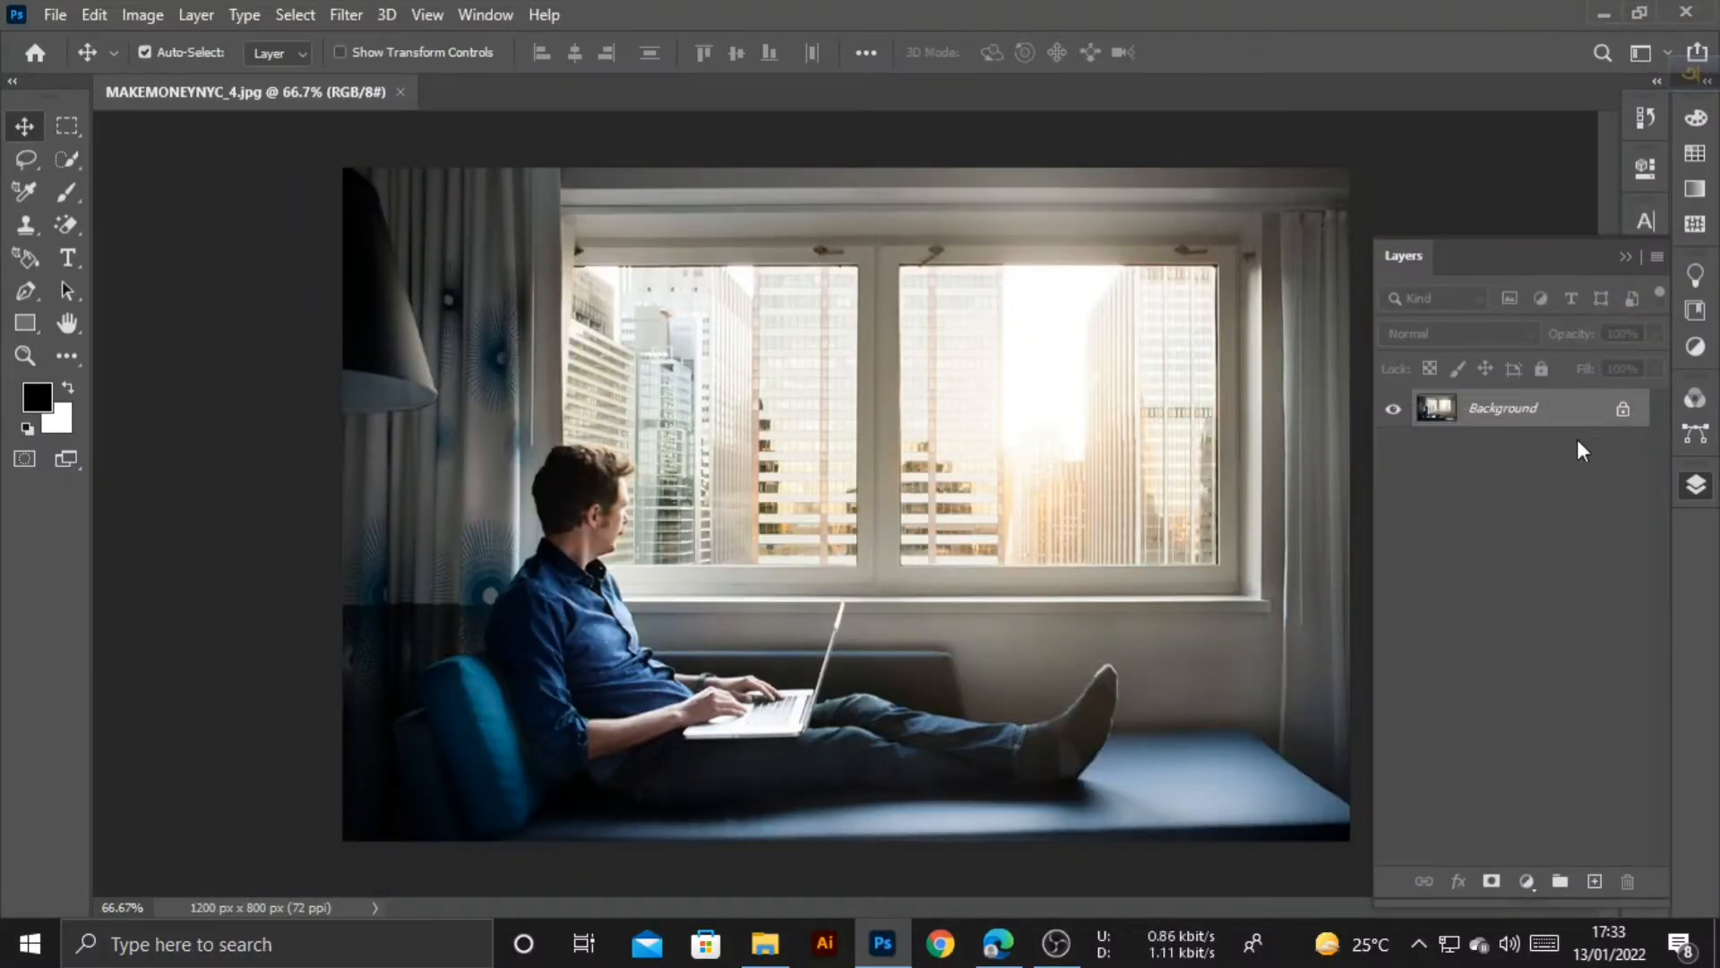
# Duplicate the Background layer
pyautogui.hotkey('ctrl', 'j')
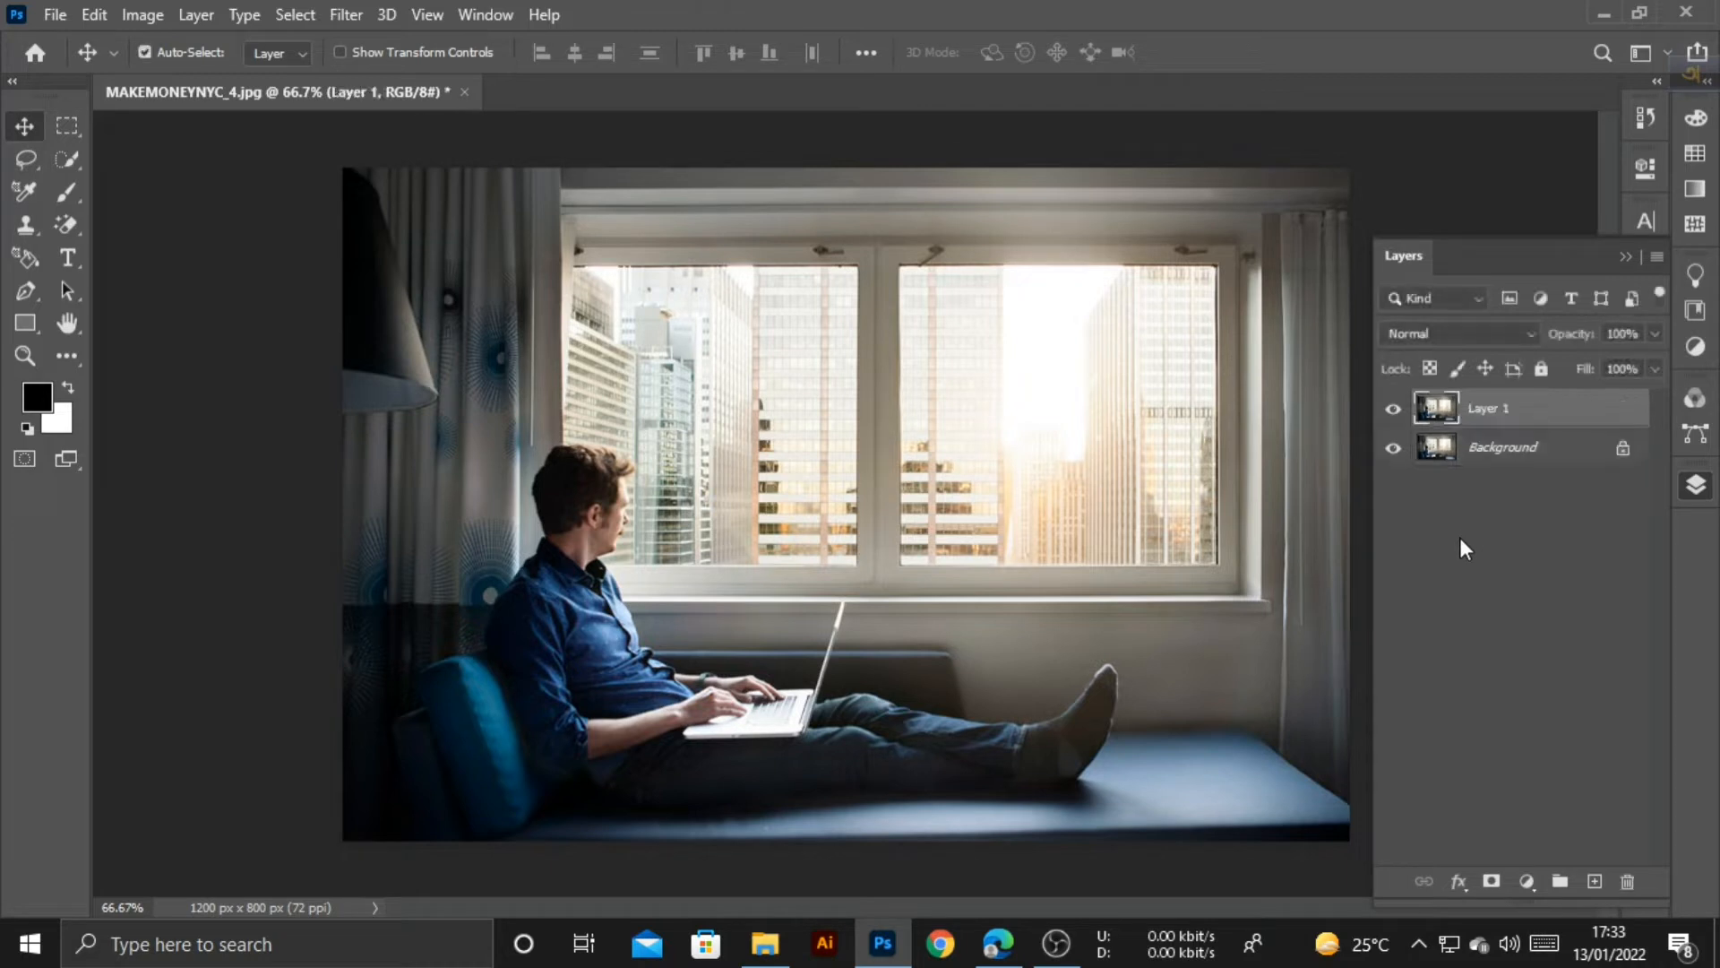
pyautogui.click(1502, 414)
pyautogui.click(284, 385)
pyautogui.hotkey('ctrl', '+')
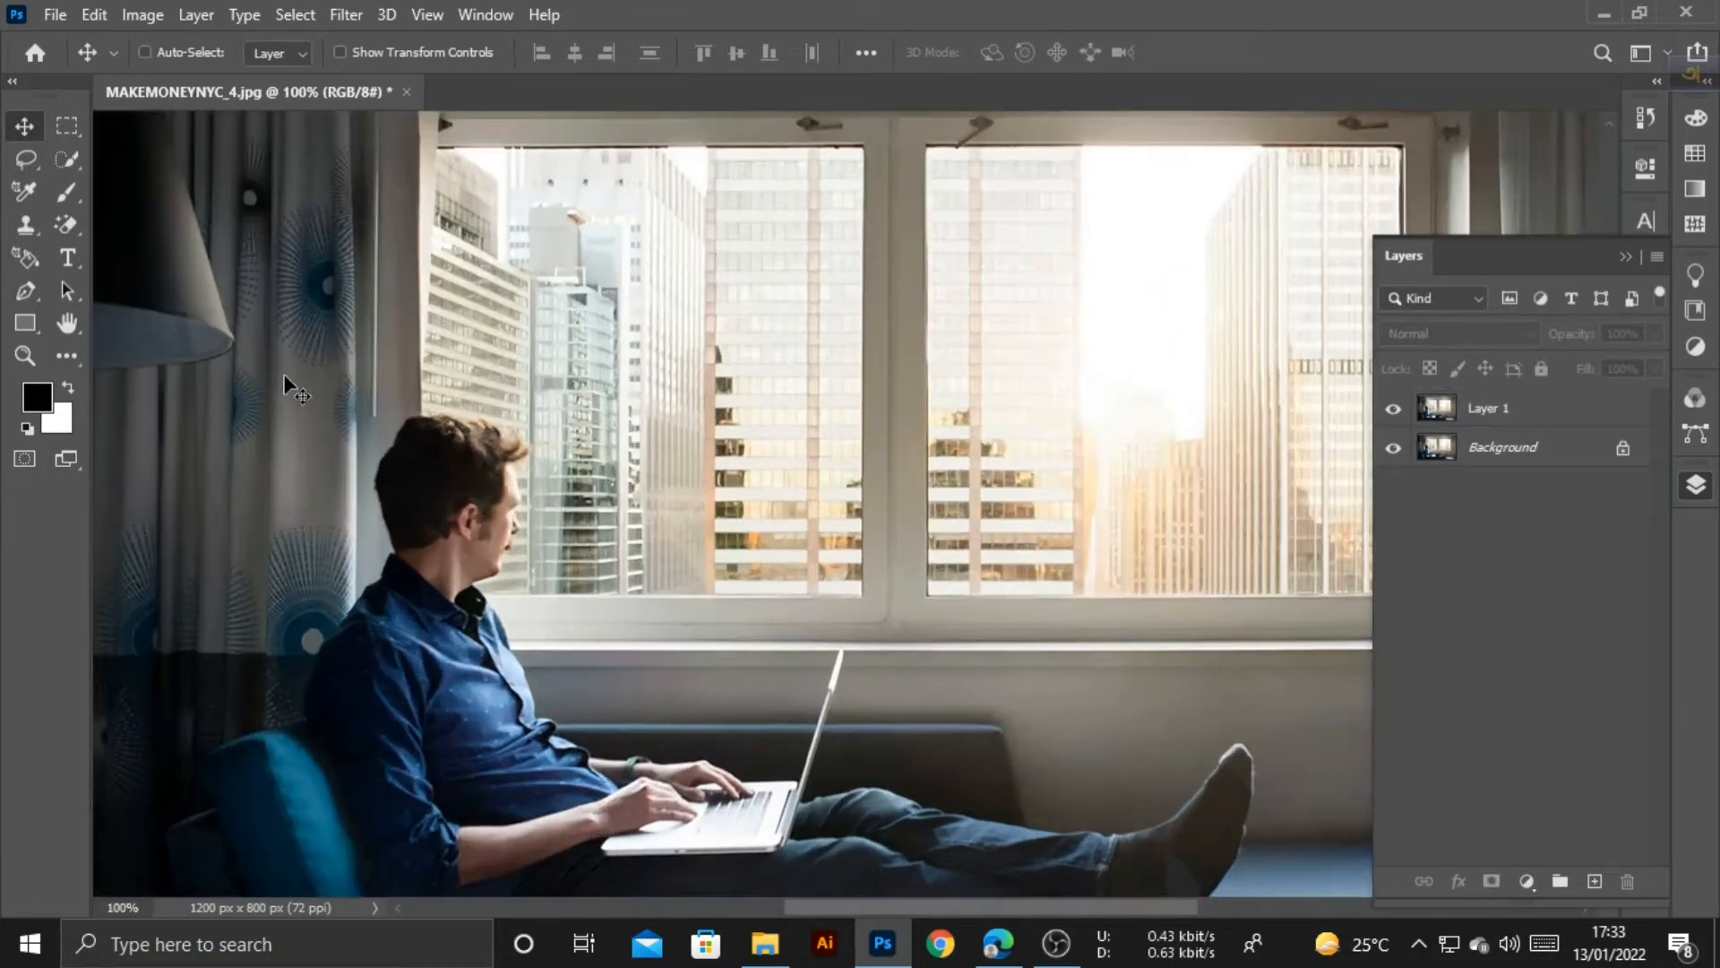
pyautogui.hotkey('ctrl', '-')
# Select the room and the seated man with the Quick Selection tool at brush size 45, leaving out both window panes
pyautogui.click(62, 139)
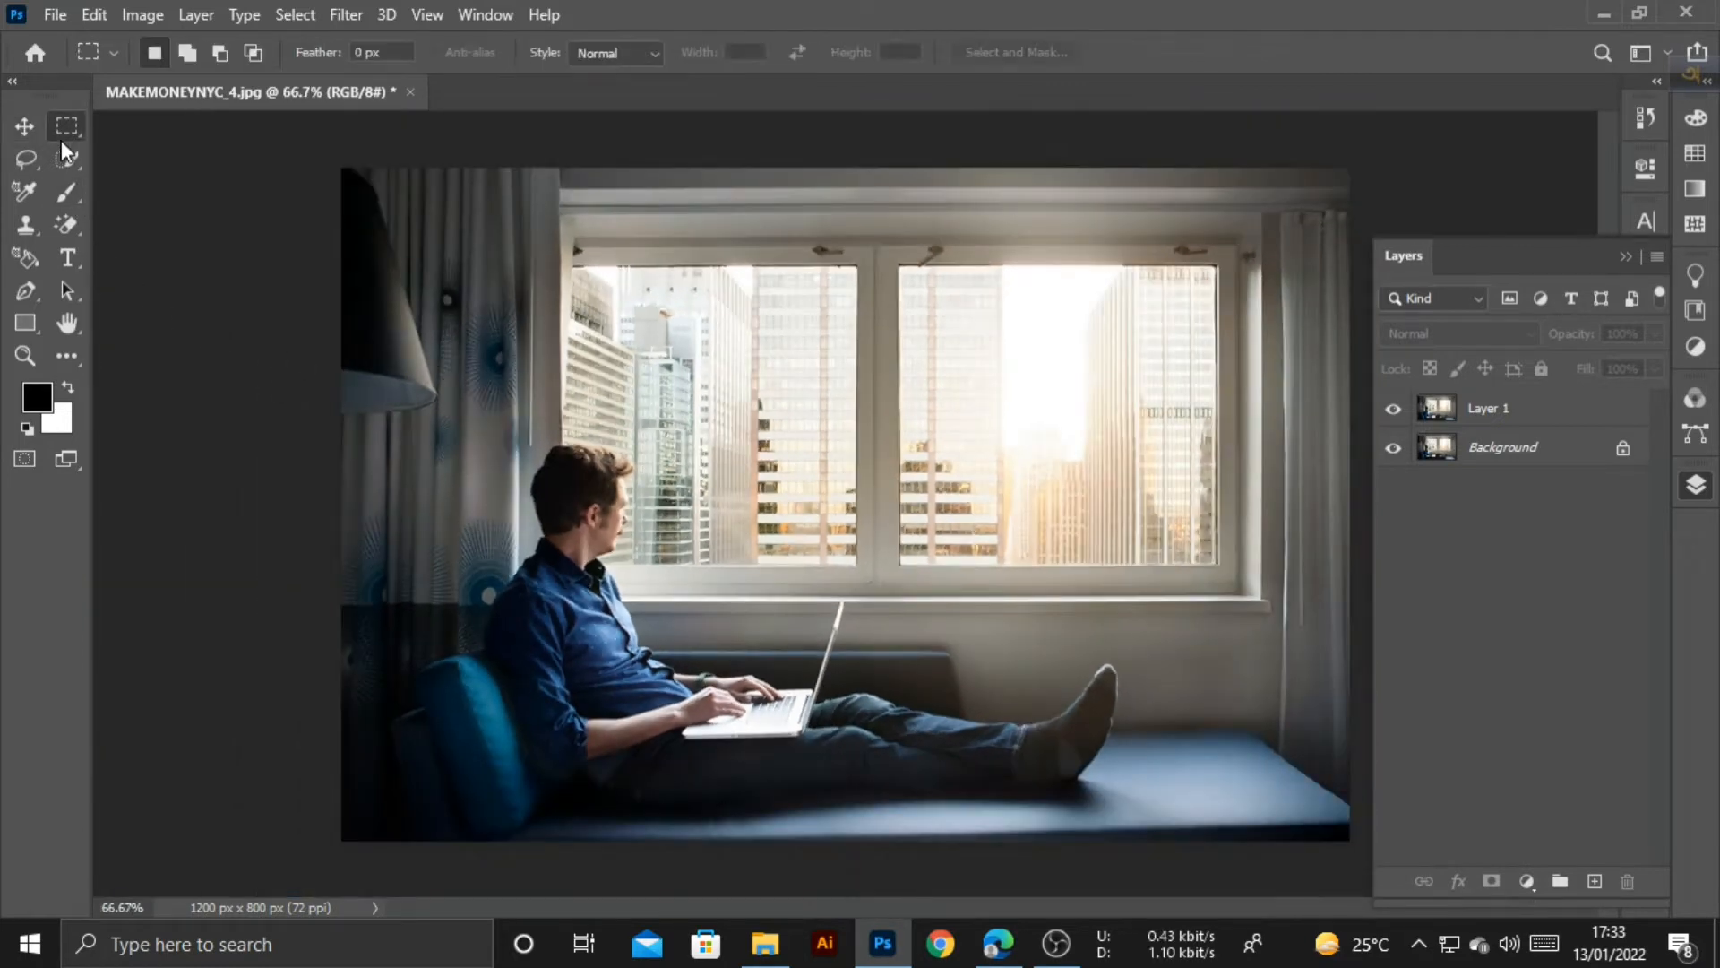
pyautogui.click(67, 154)
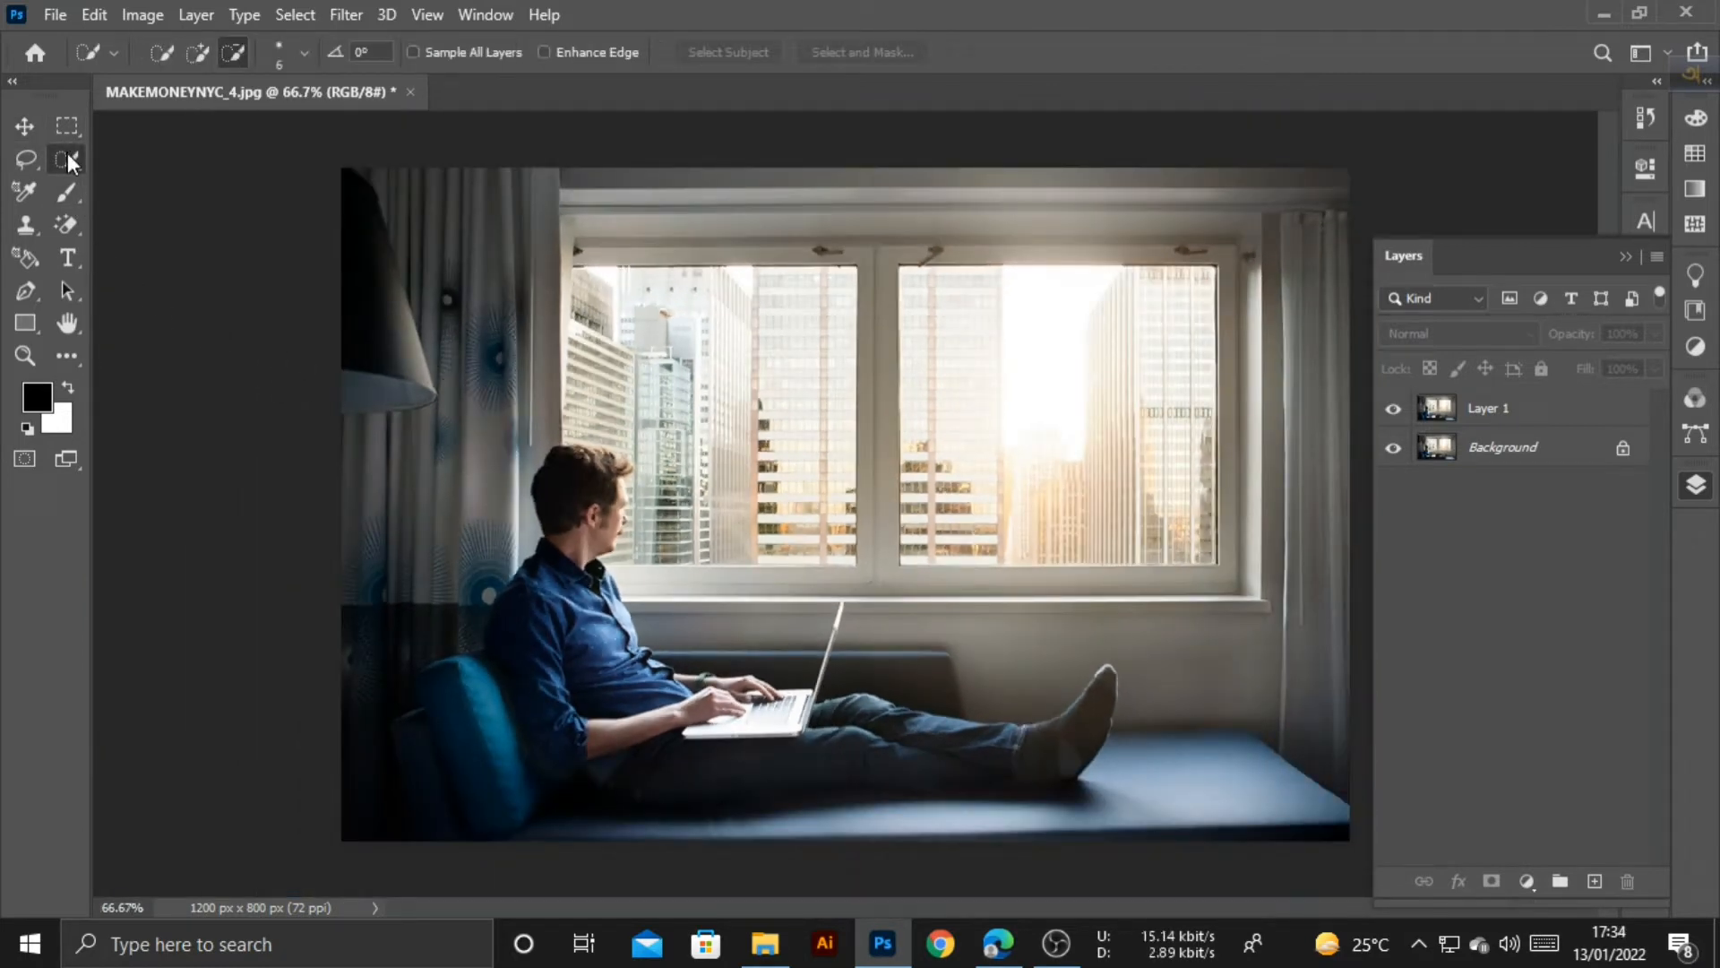
pyautogui.click(384, 213)
pyautogui.click(826, 365)
pyautogui.click(1511, 411)
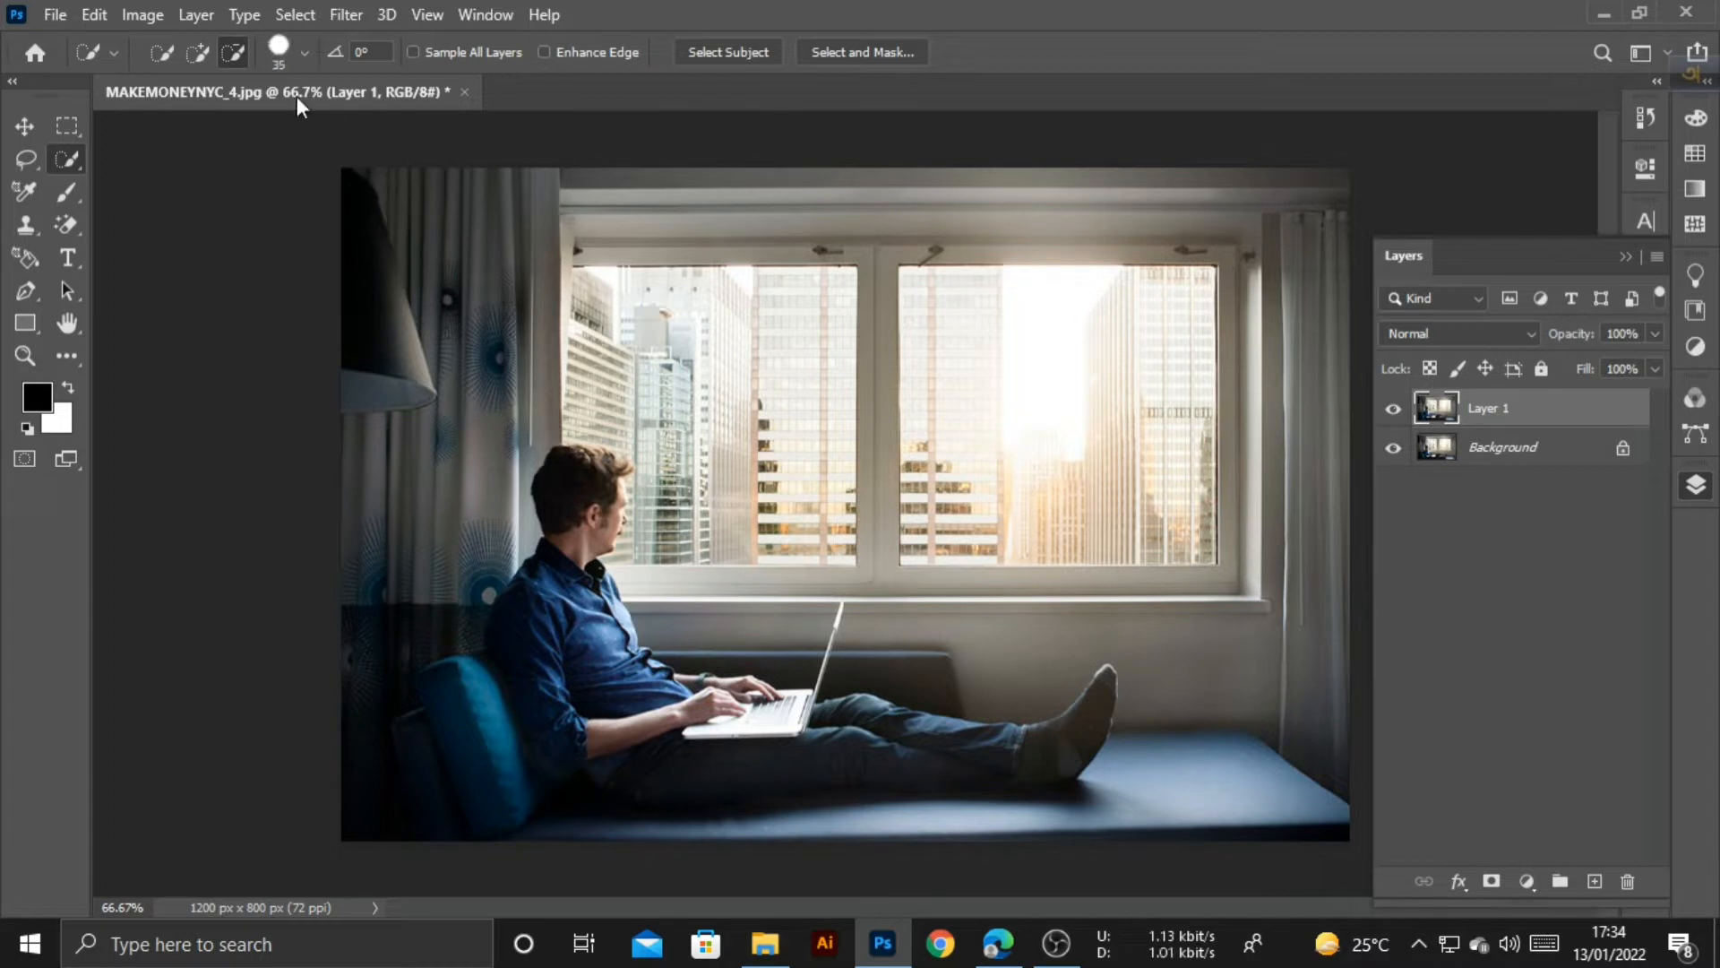
pyautogui.click(196, 52)
pyautogui.press(']')
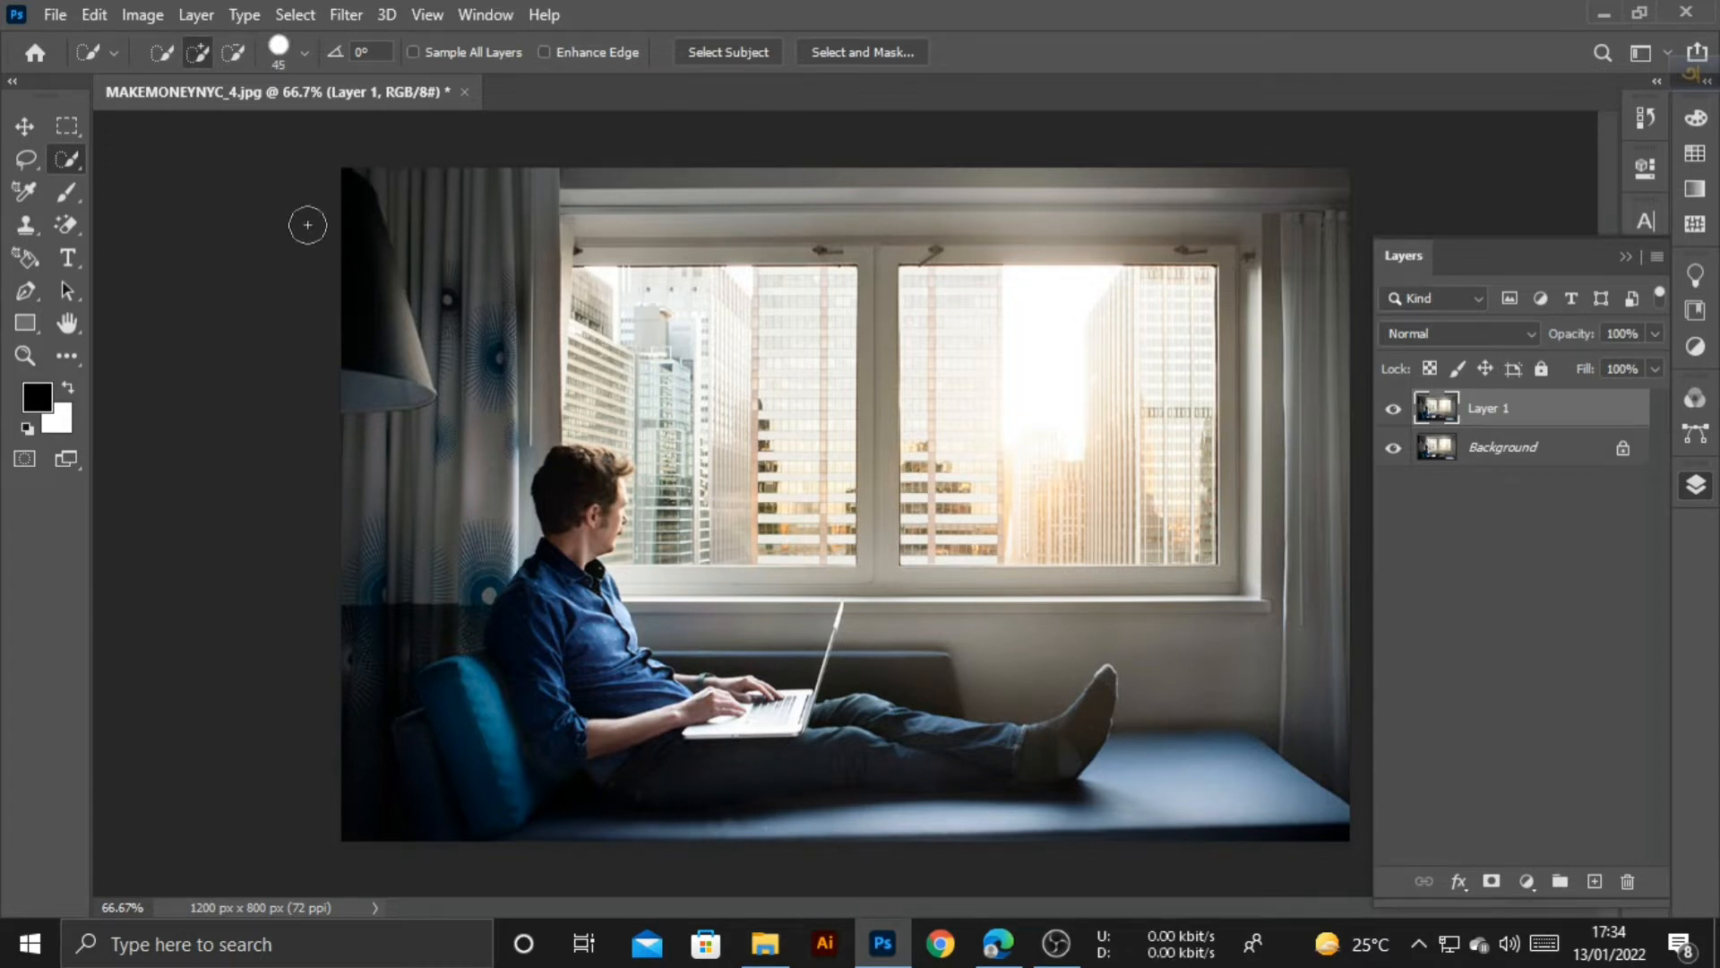
pyautogui.moveTo(360, 175)
pyautogui.mouseDown()
pyautogui.moveTo(463, 679)
pyautogui.moveTo(609, 788)
pyautogui.moveTo(1005, 766)
pyautogui.moveTo(1121, 778)
pyautogui.moveTo(1245, 824)
pyautogui.moveTo(1302, 816)
pyautogui.moveTo(1349, 669)
pyautogui.moveTo(1273, 183)
pyautogui.moveTo(1051, 163)
pyautogui.moveTo(878, 182)
pyautogui.moveTo(758, 171)
pyautogui.moveTo(582, 204)
pyautogui.moveTo(793, 220)
pyautogui.moveTo(1043, 202)
pyautogui.moveTo(1266, 225)
pyautogui.moveTo(1250, 597)
pyautogui.moveTo(989, 618)
pyautogui.moveTo(737, 597)
pyautogui.moveTo(689, 649)
pyautogui.mouseUp()
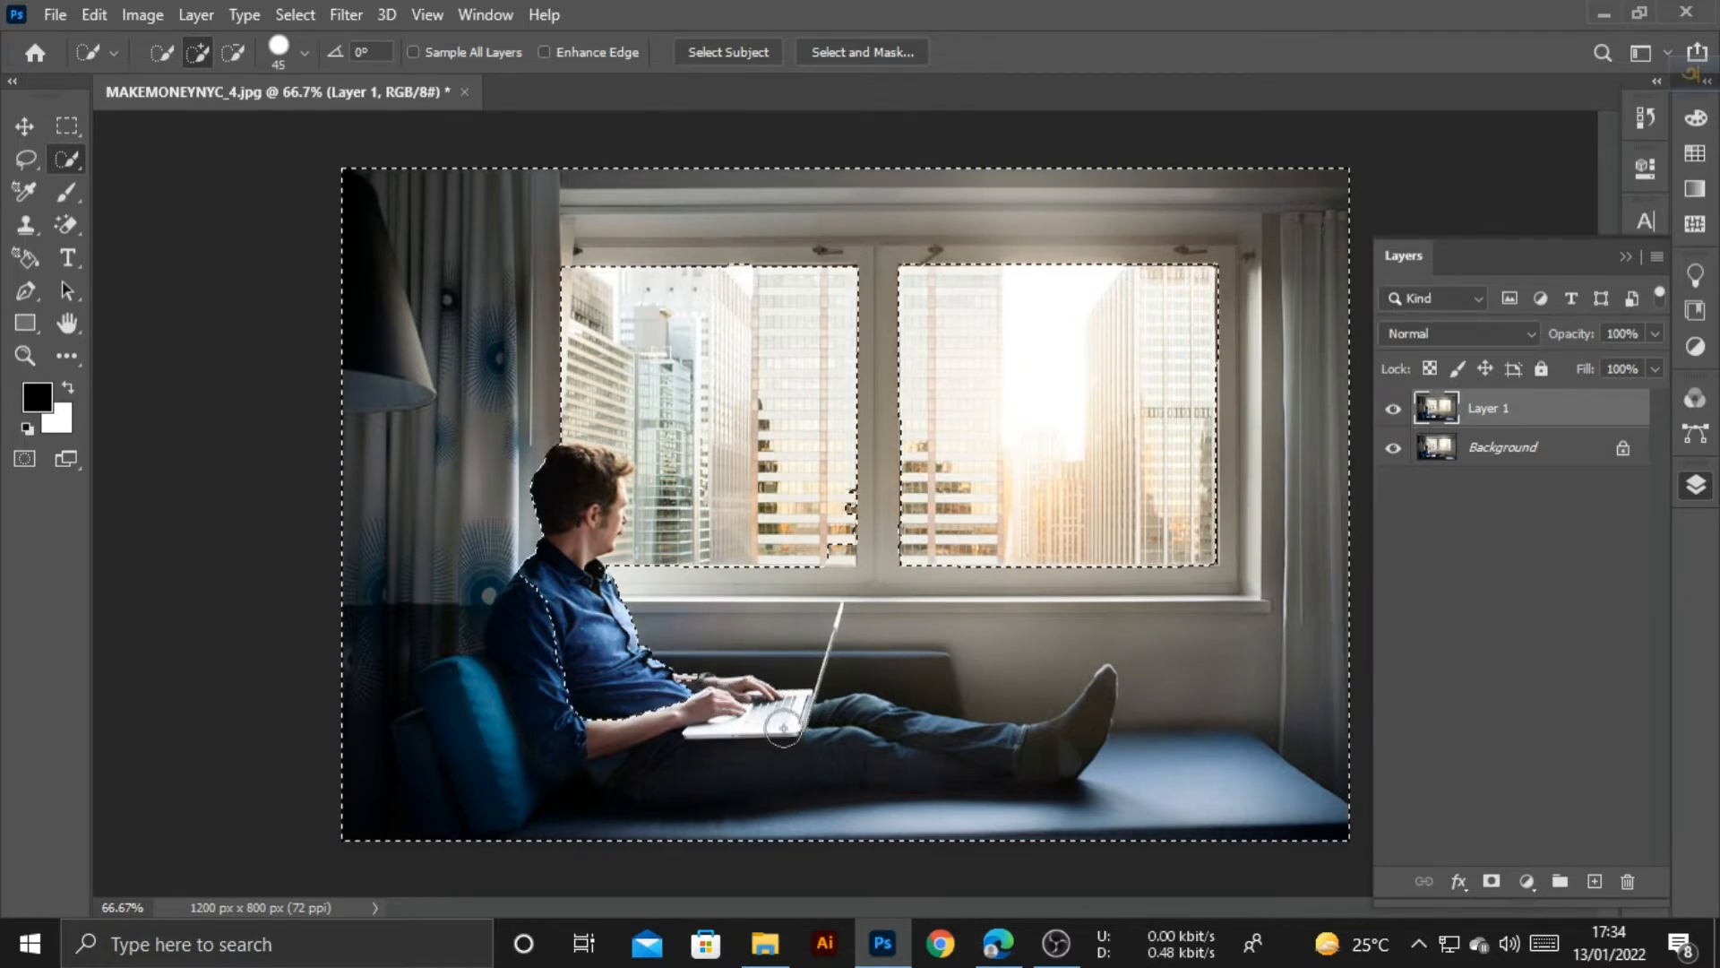
pyautogui.moveTo(842, 646)
pyautogui.mouseDown()
pyautogui.moveTo(737, 683)
pyautogui.moveTo(596, 688)
pyautogui.moveTo(538, 646)
pyautogui.moveTo(510, 585)
pyautogui.moveTo(552, 515)
pyautogui.mouseUp()
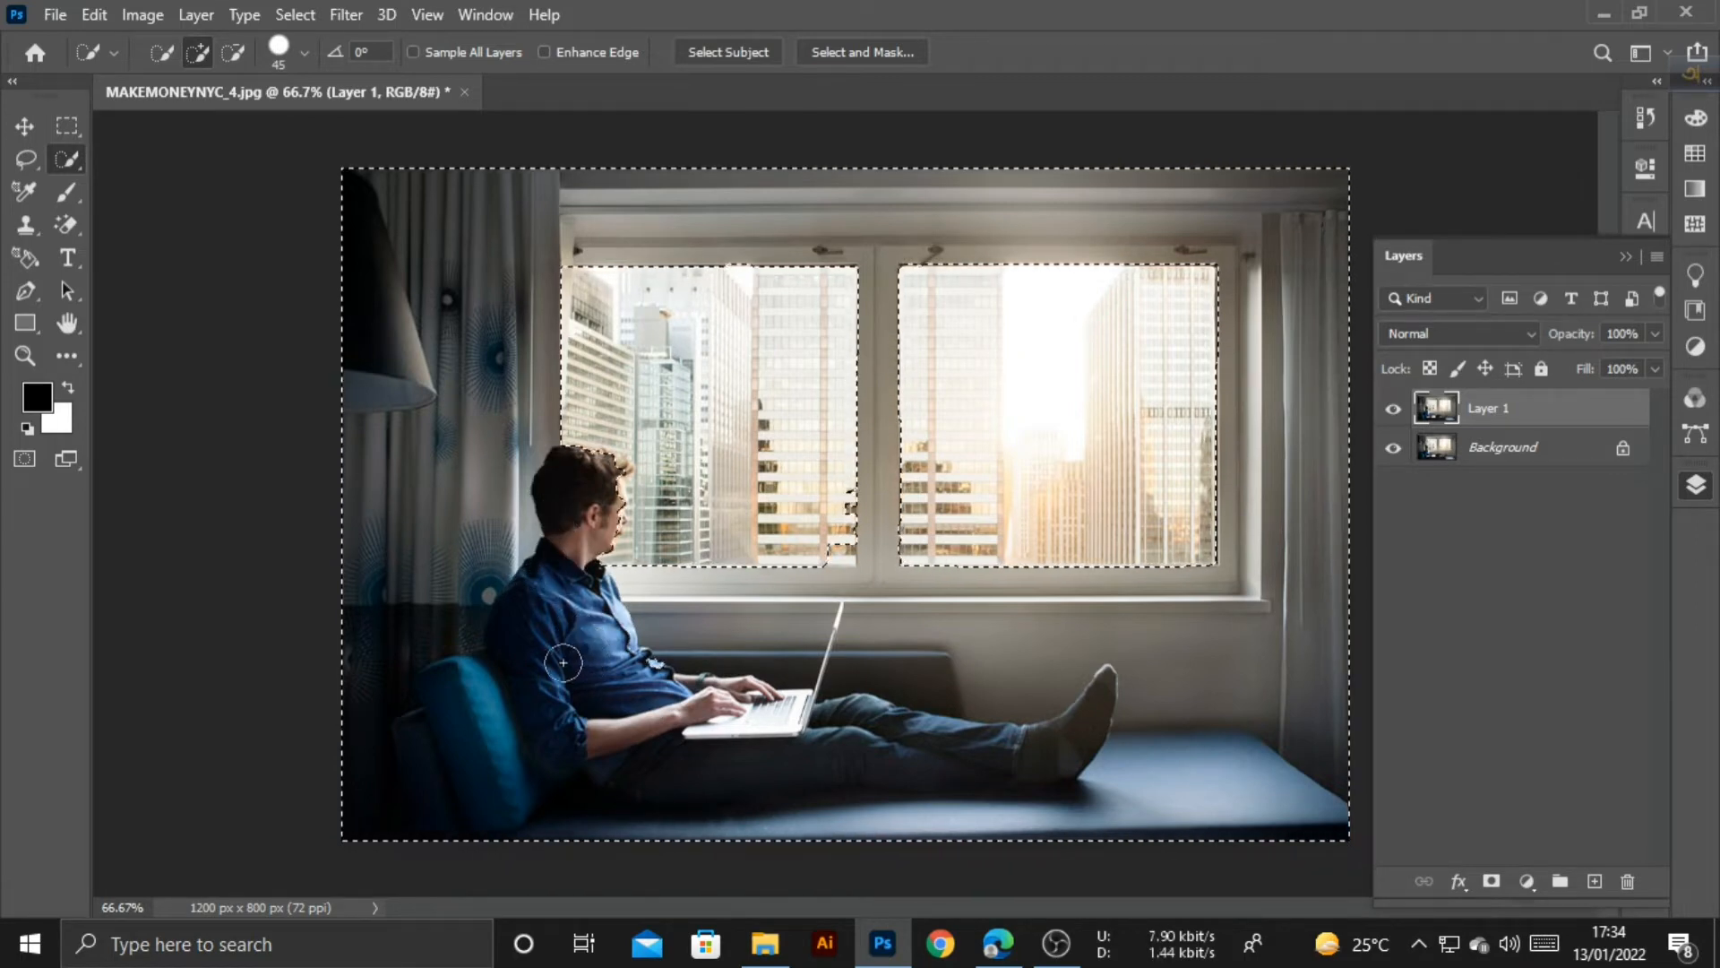
# Correct the selection edge around the lower corner of the left window pane with the selection brush reduced to size 6
pyautogui.hotkey('ctrl', '+')
pyautogui.hotkey('ctrl', '+')
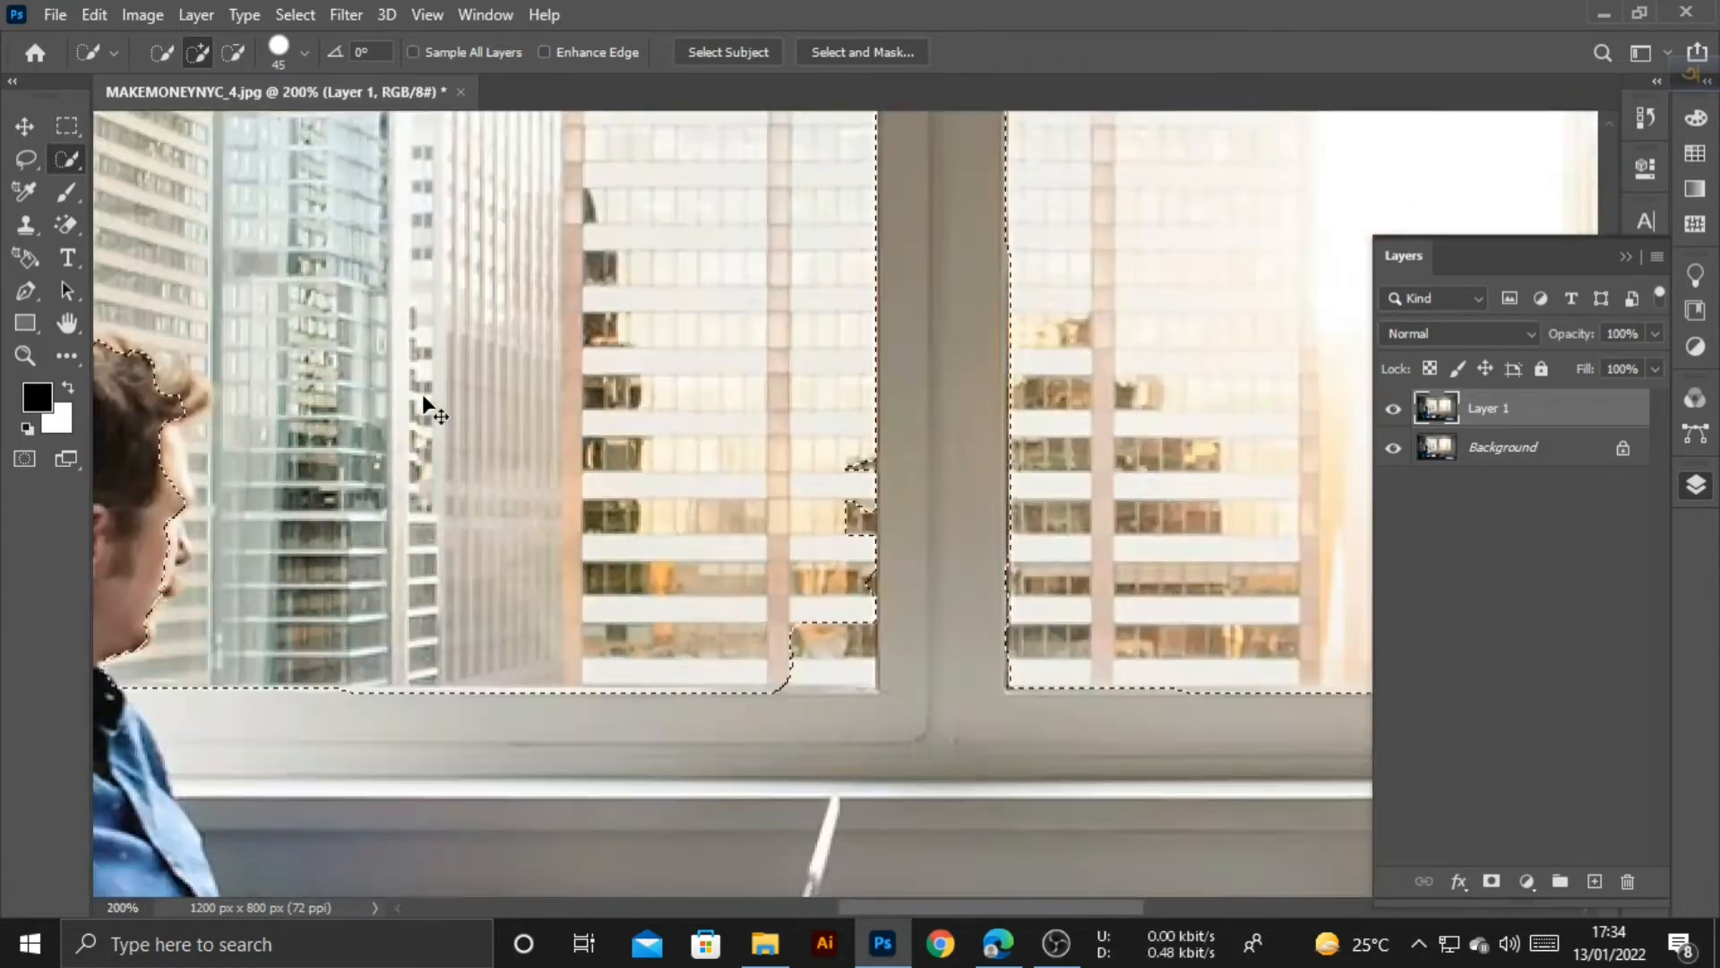
pyautogui.hotkey('ctrl', '+')
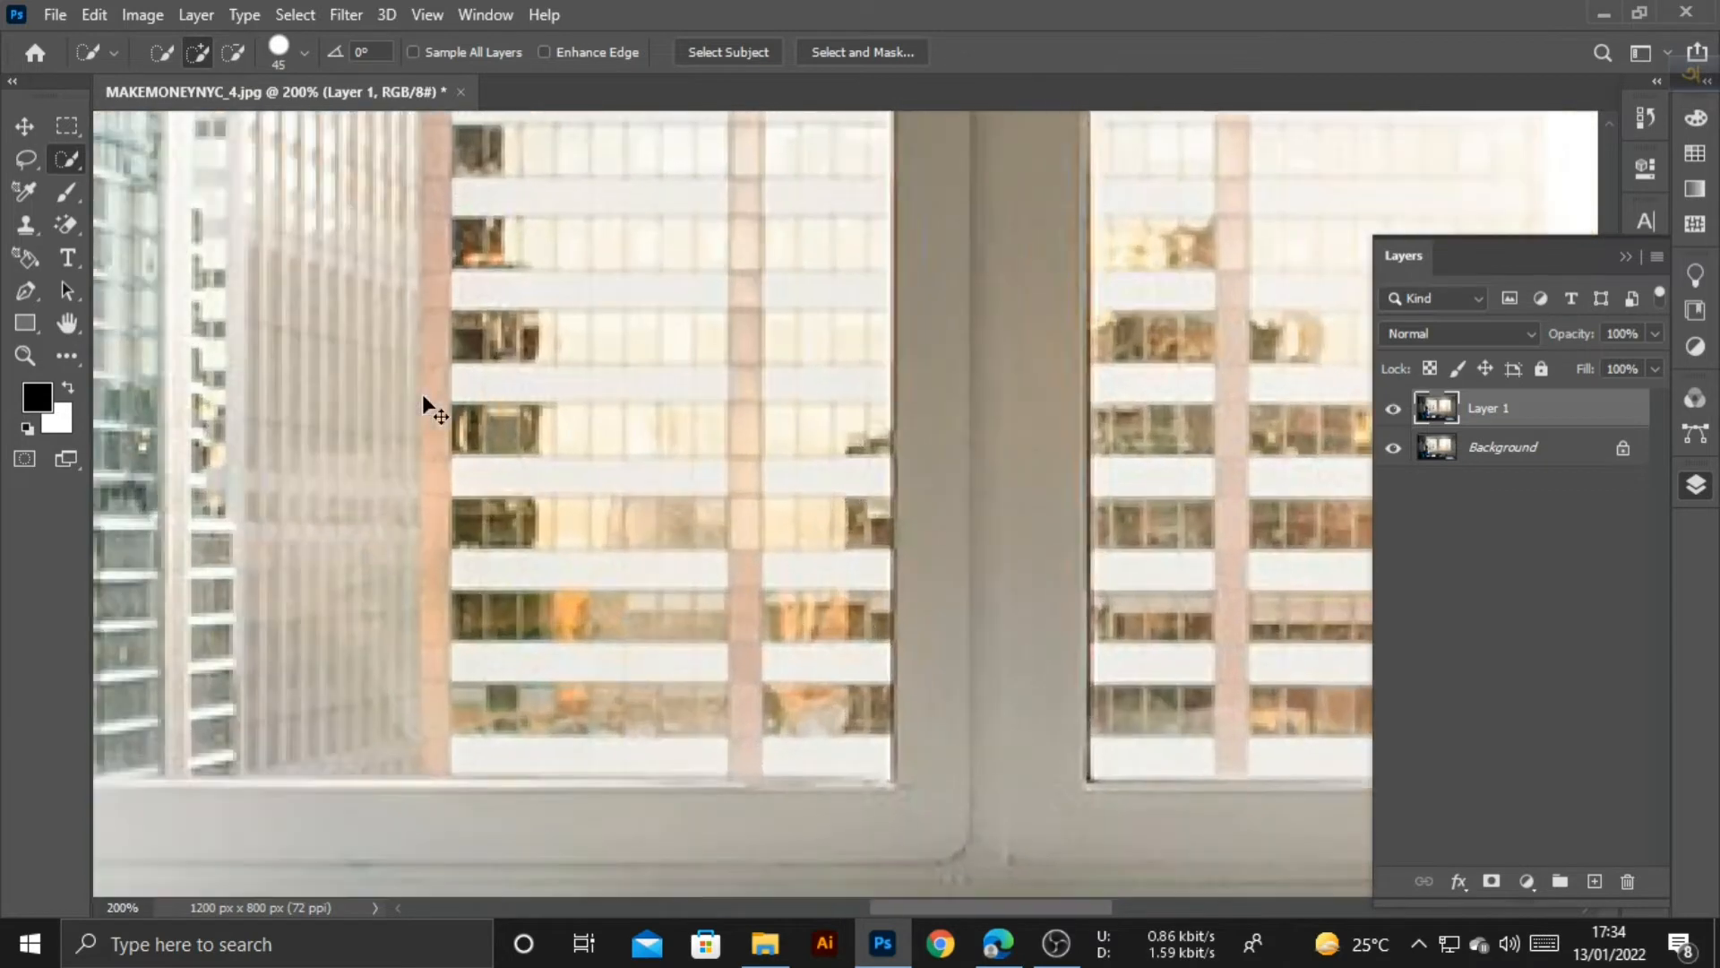
pyautogui.click(233, 52)
pyautogui.press('[')
pyautogui.press('[')
pyautogui.press('[')
pyautogui.press('[')
pyautogui.press('[')
pyautogui.press('[')
pyautogui.press('[')
pyautogui.press('[')
pyautogui.press('[')
pyautogui.moveTo(856, 410)
pyautogui.mouseDown()
pyautogui.moveTo(867, 751)
pyautogui.moveTo(701, 808)
pyautogui.moveTo(798, 814)
pyautogui.mouseUp()
pyautogui.press('[')
pyautogui.press('[')
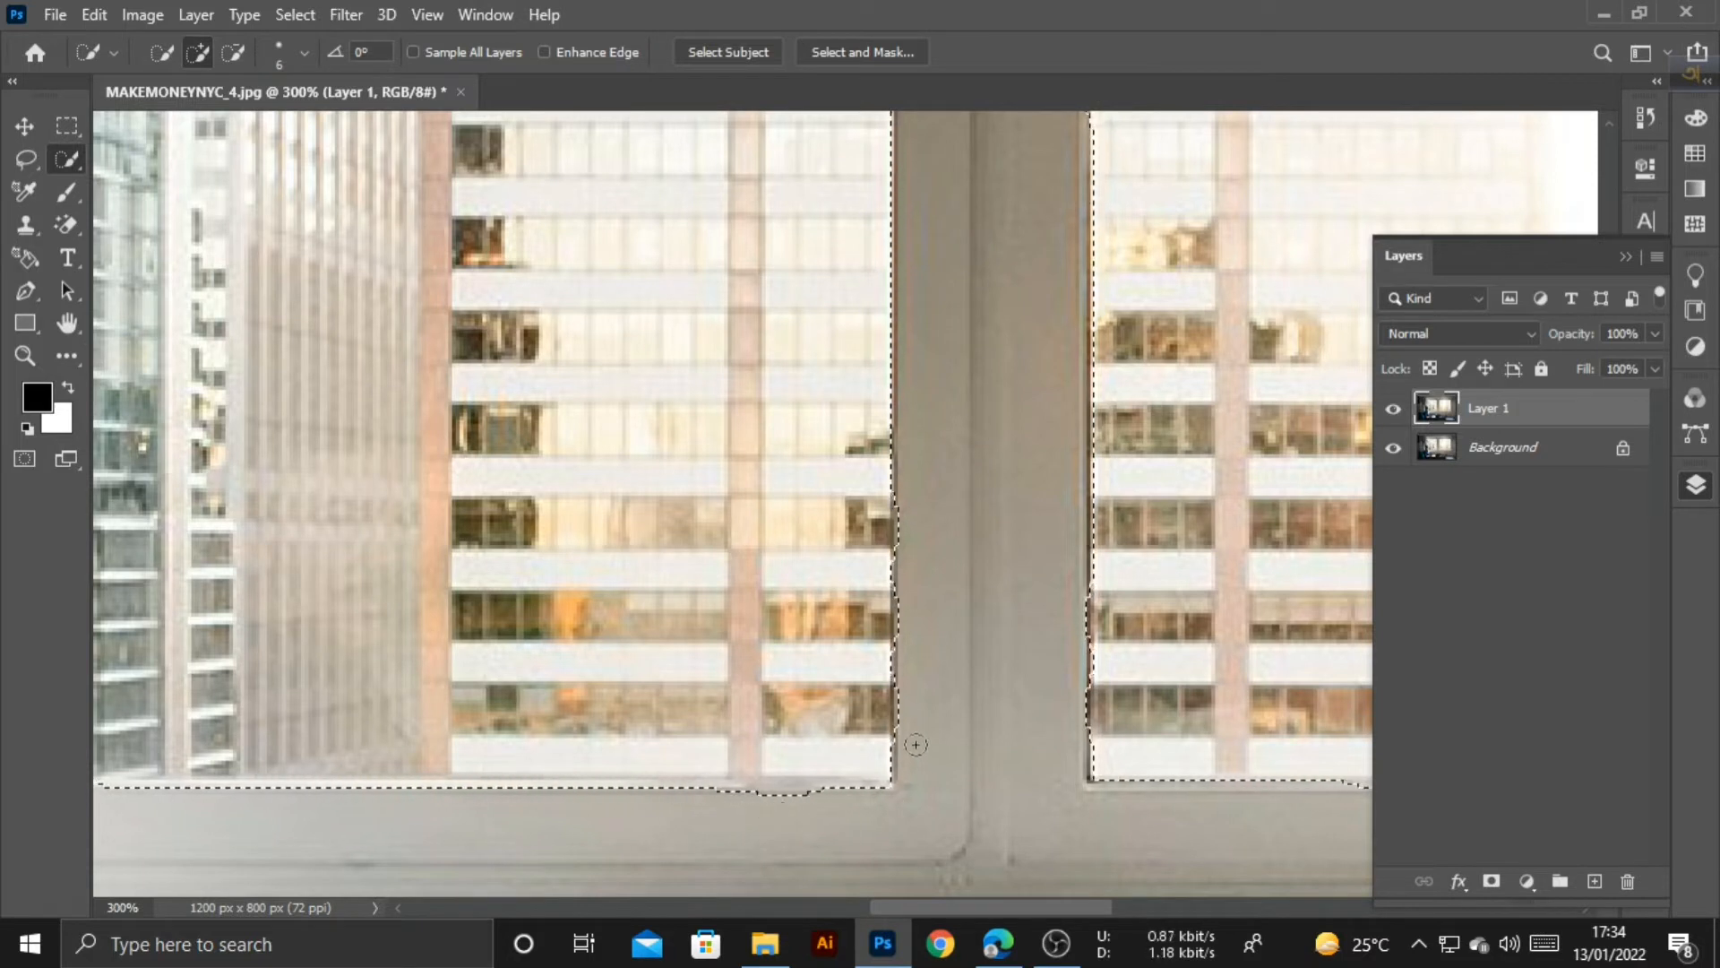
# Clean up the selection along the central window post and the upper edge of the left pane by adding and subtracting areas
pyautogui.click(233, 52)
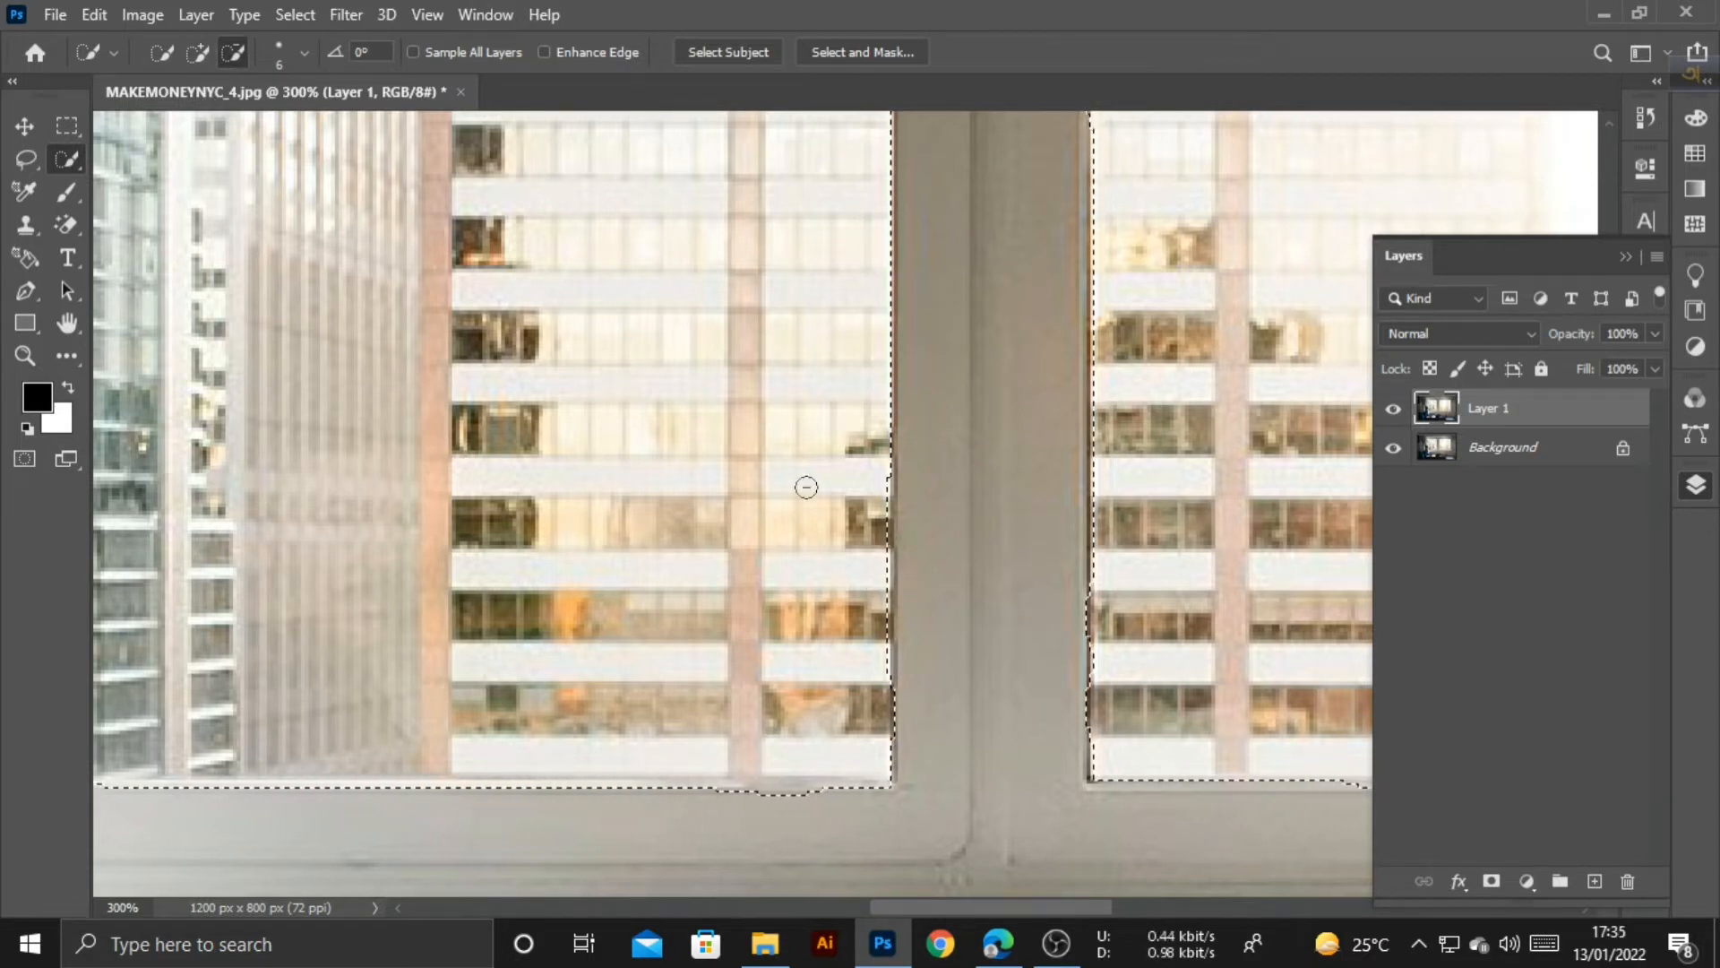
pyautogui.moveTo(1083, 688); pyautogui.dragTo(1079, 750)
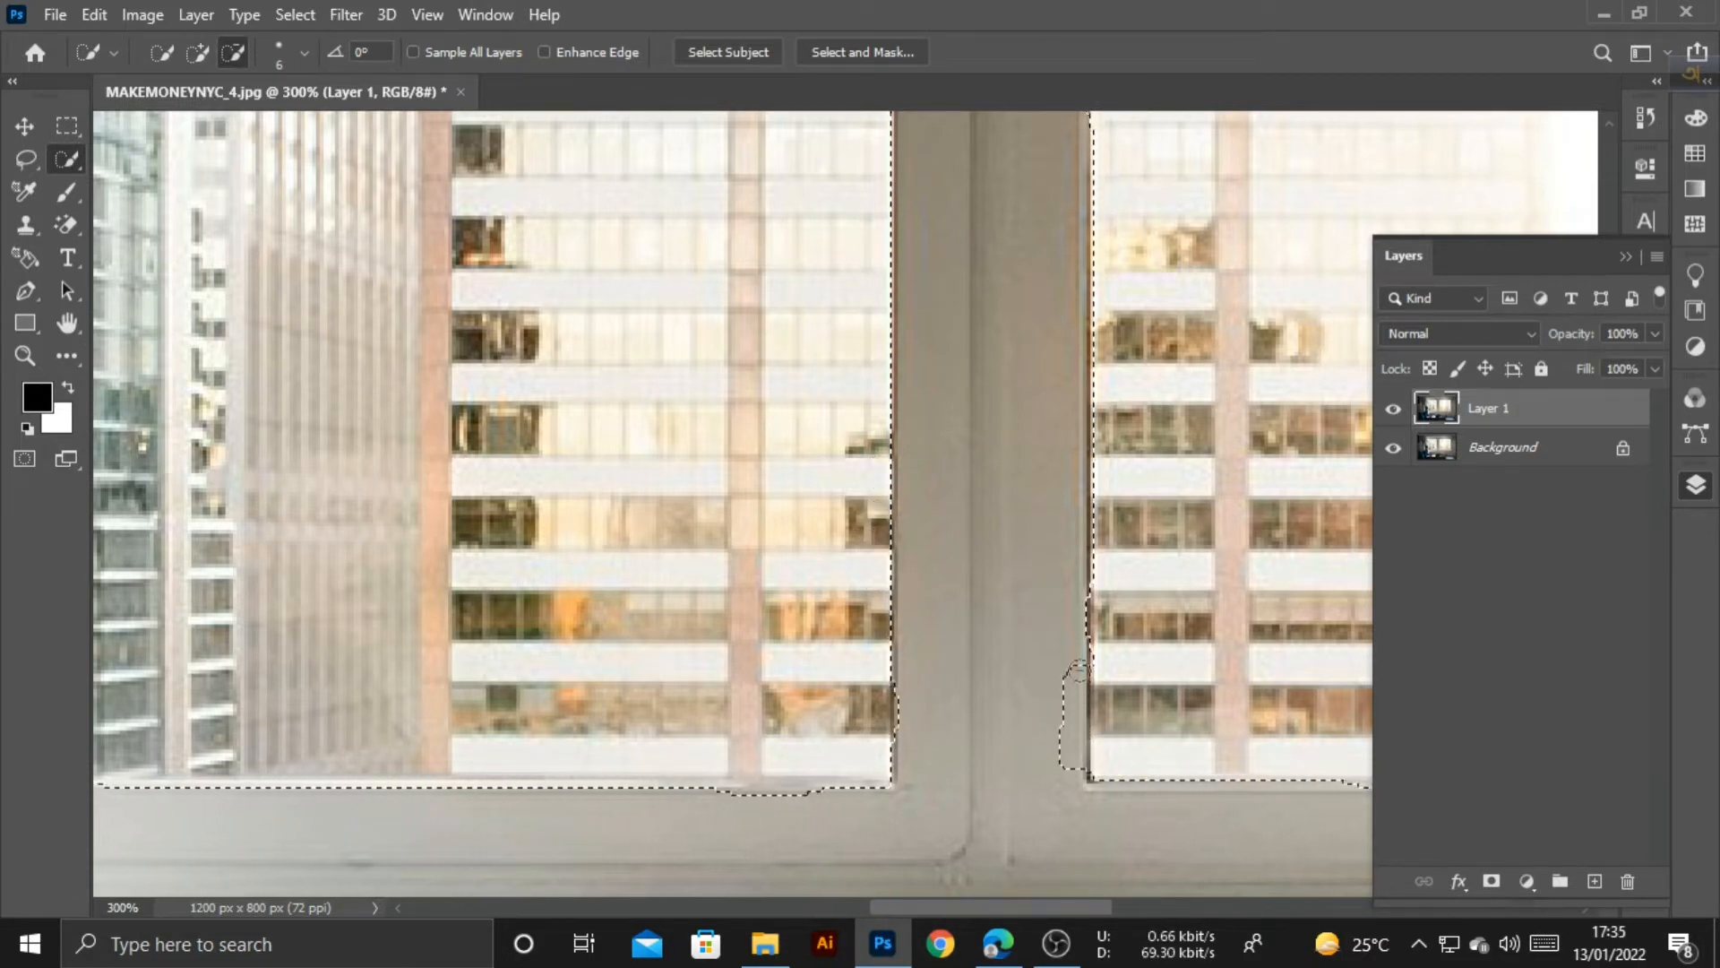
pyautogui.click(198, 52)
pyautogui.scroll(8, 1039, 717)
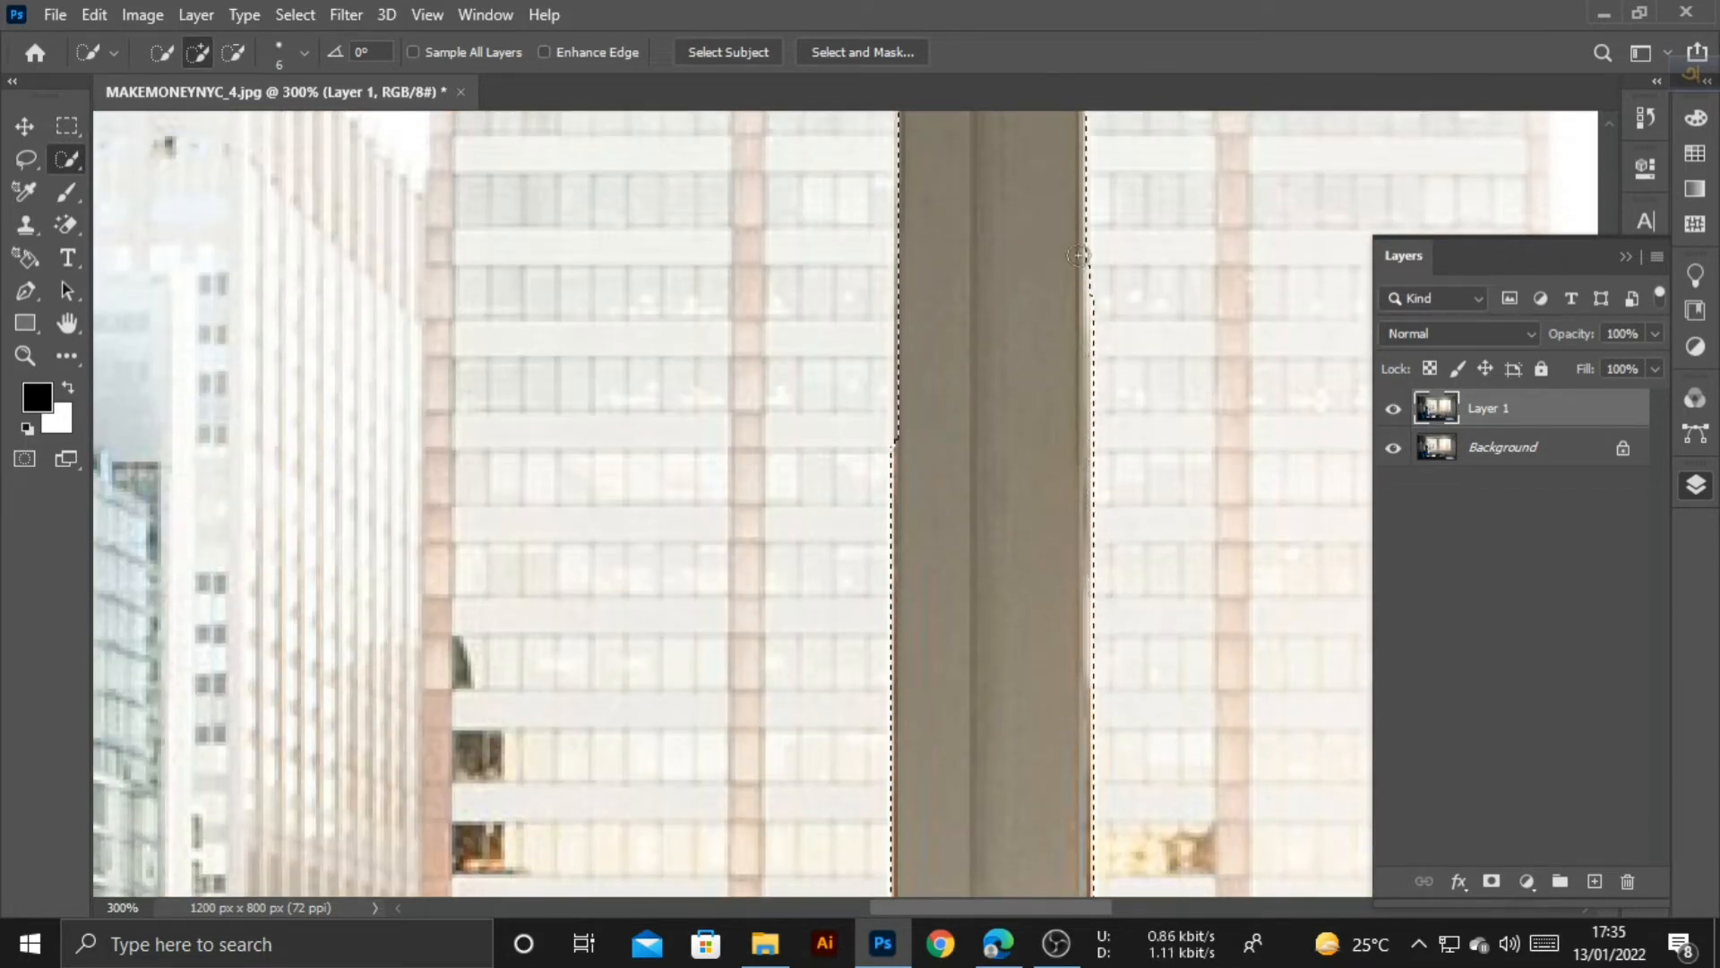
pyautogui.click(233, 56)
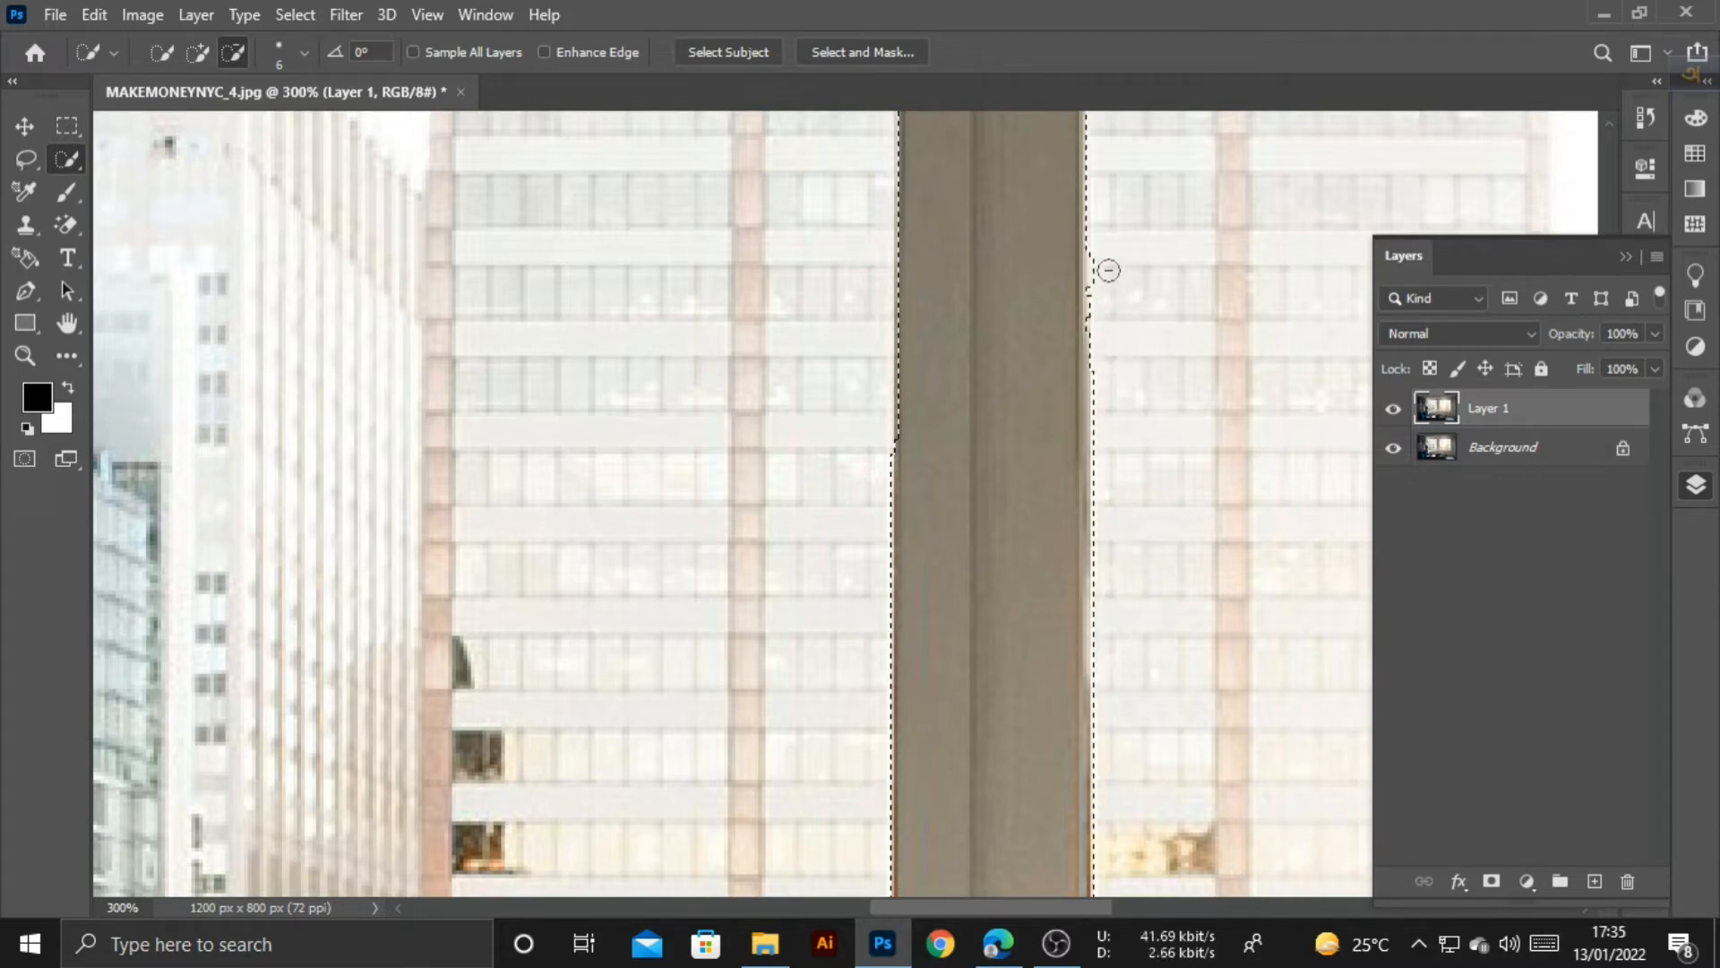
pyautogui.scroll(3, 986, 469)
pyautogui.moveTo(591, 394); pyautogui.dragTo(1174, 384)
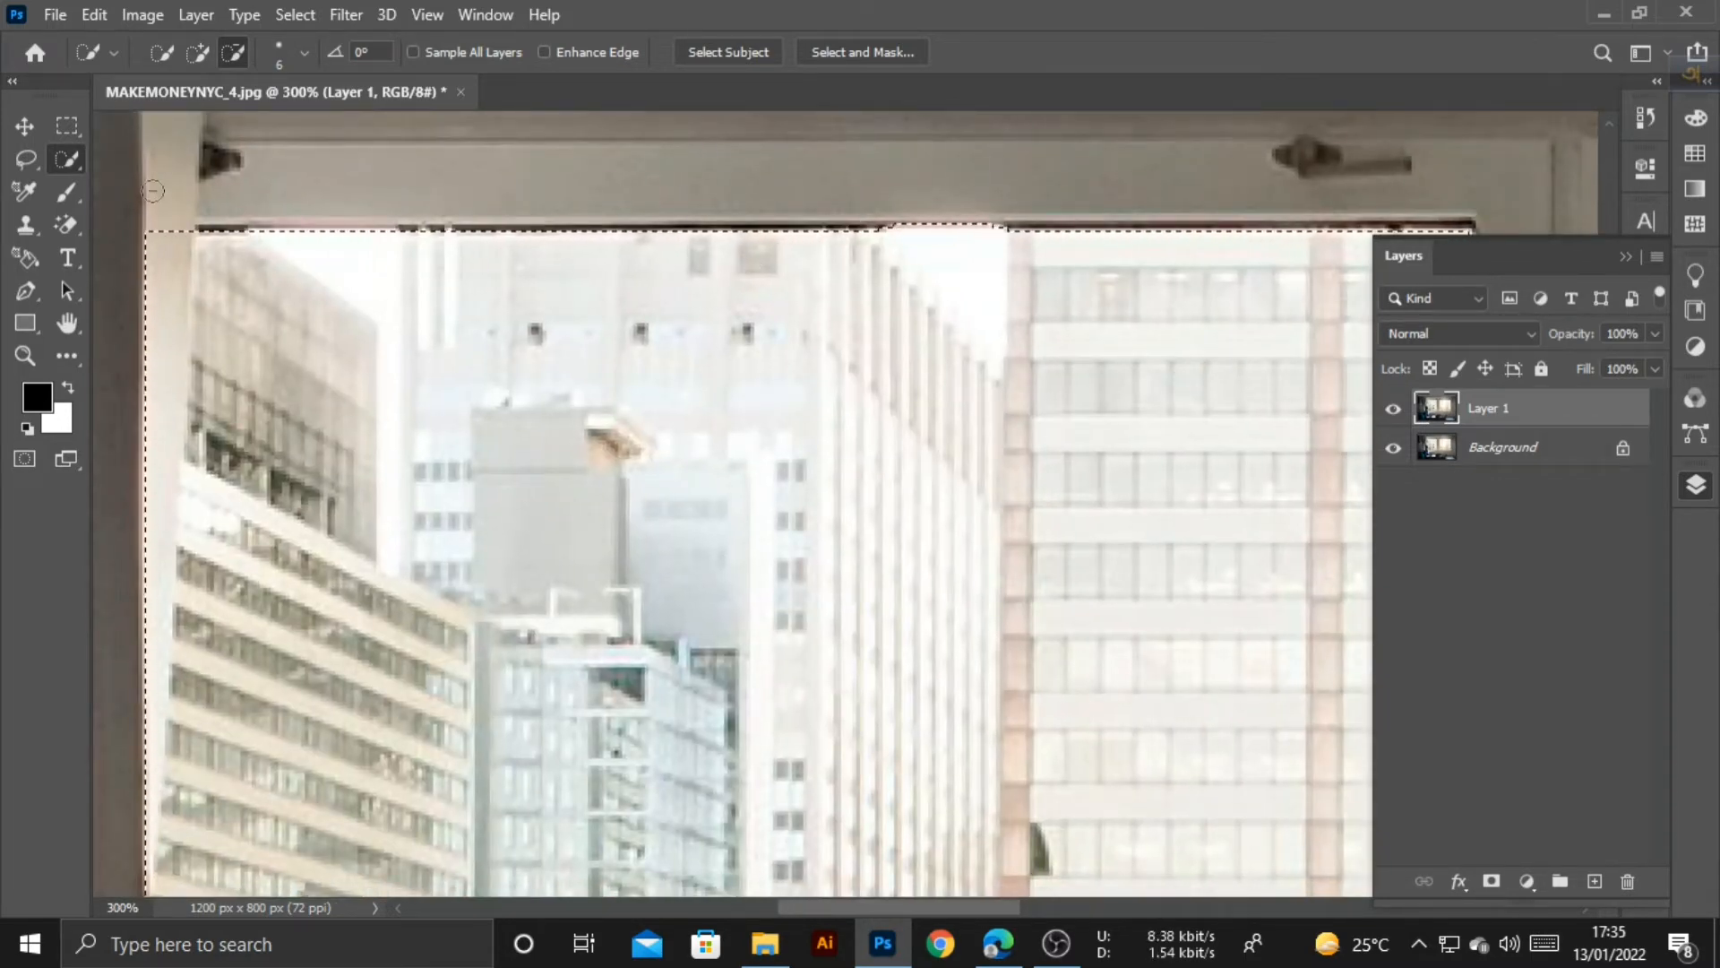
pyautogui.moveTo(350, 418); pyautogui.dragTo(621, 198)
# Add the man's hair and forehead to the selection and subtract the window area spilling past his face
pyautogui.scroll(-6, 621, 198)
pyautogui.hscroll(1, 621, 198)
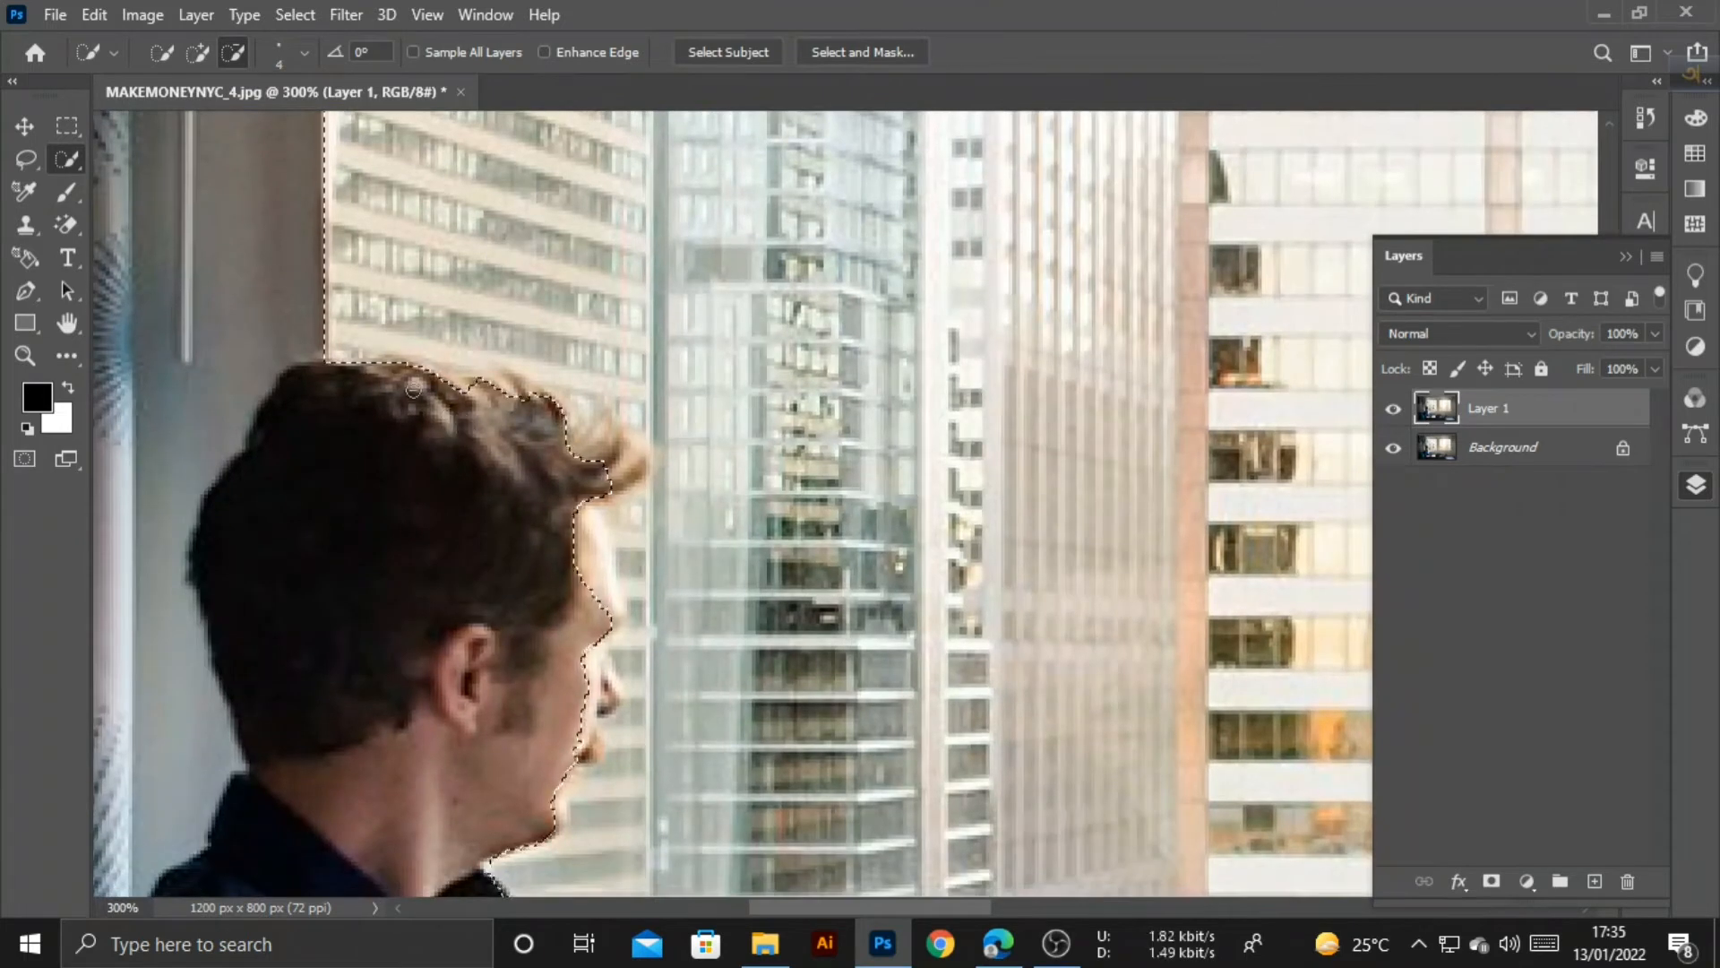
pyautogui.click(197, 53)
pyautogui.moveTo(434, 393)
pyautogui.mouseDown()
pyautogui.moveTo(549, 414)
pyautogui.moveTo(601, 459)
pyautogui.moveTo(599, 632)
pyautogui.mouseUp()
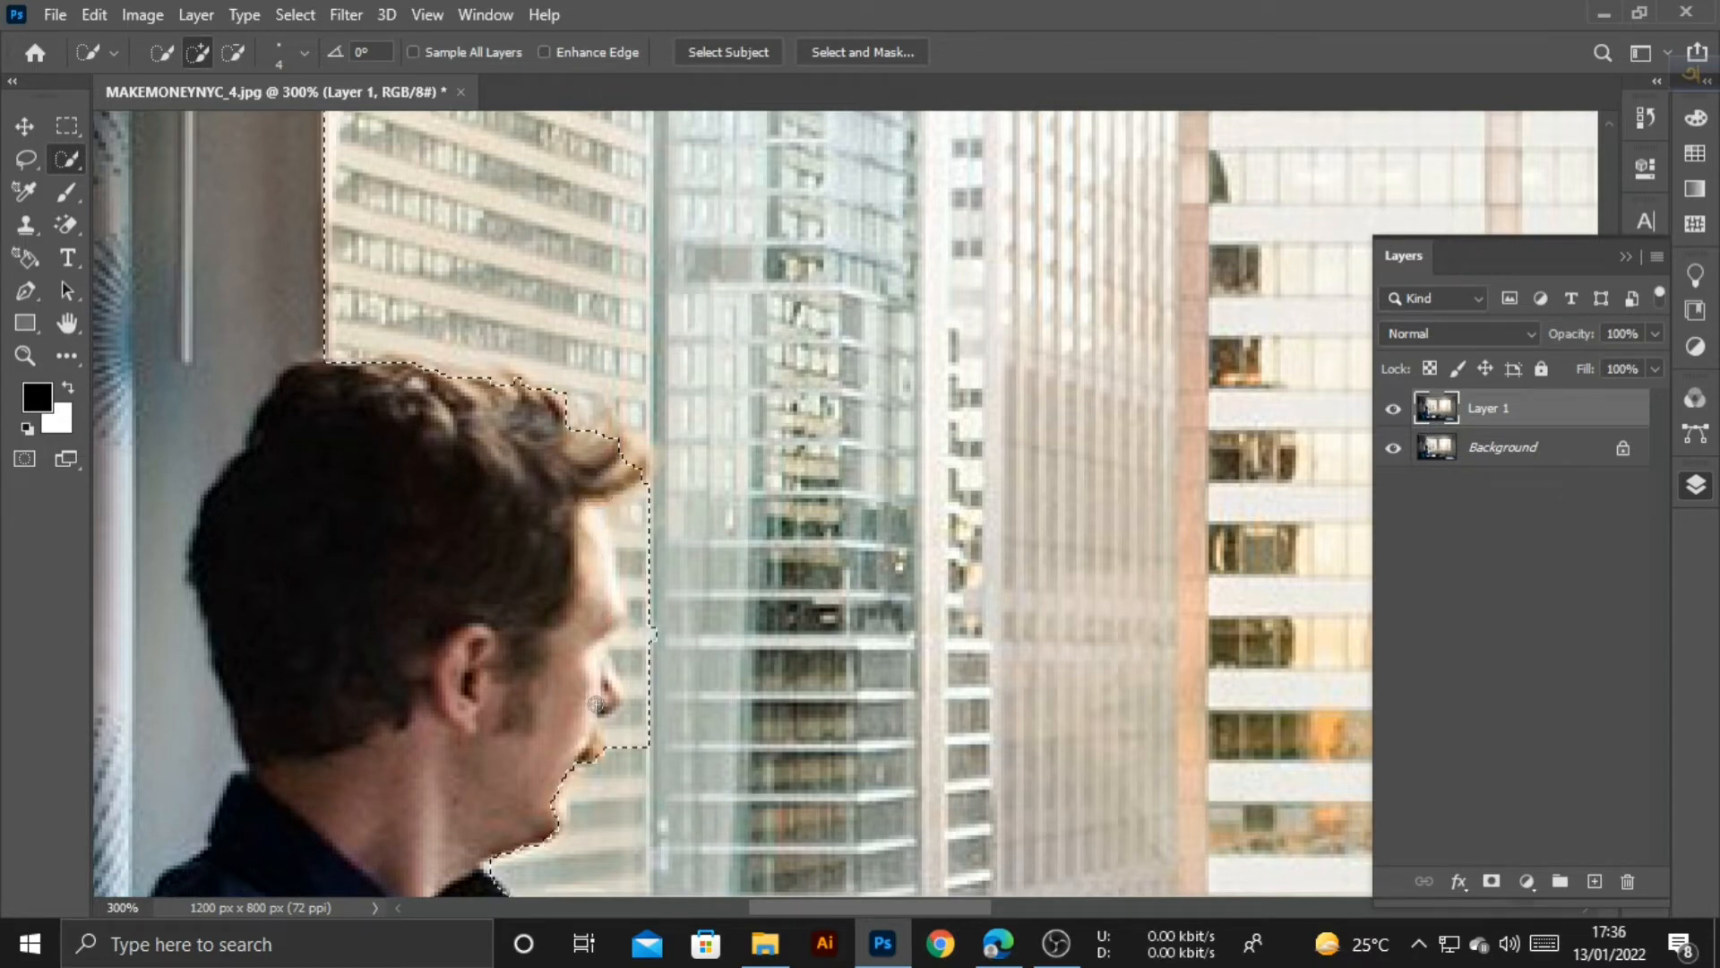
pyautogui.scroll(-3, 560, 579)
pyautogui.click(235, 53)
pyautogui.moveTo(625, 568); pyautogui.dragTo(631, 337)
pyautogui.scroll(-2, 619, 359)
pyautogui.scroll(1, 619, 358)
# Fine-tune the selection along the man's face profile in add mode with a size 2 brush
pyautogui.click(198, 53)
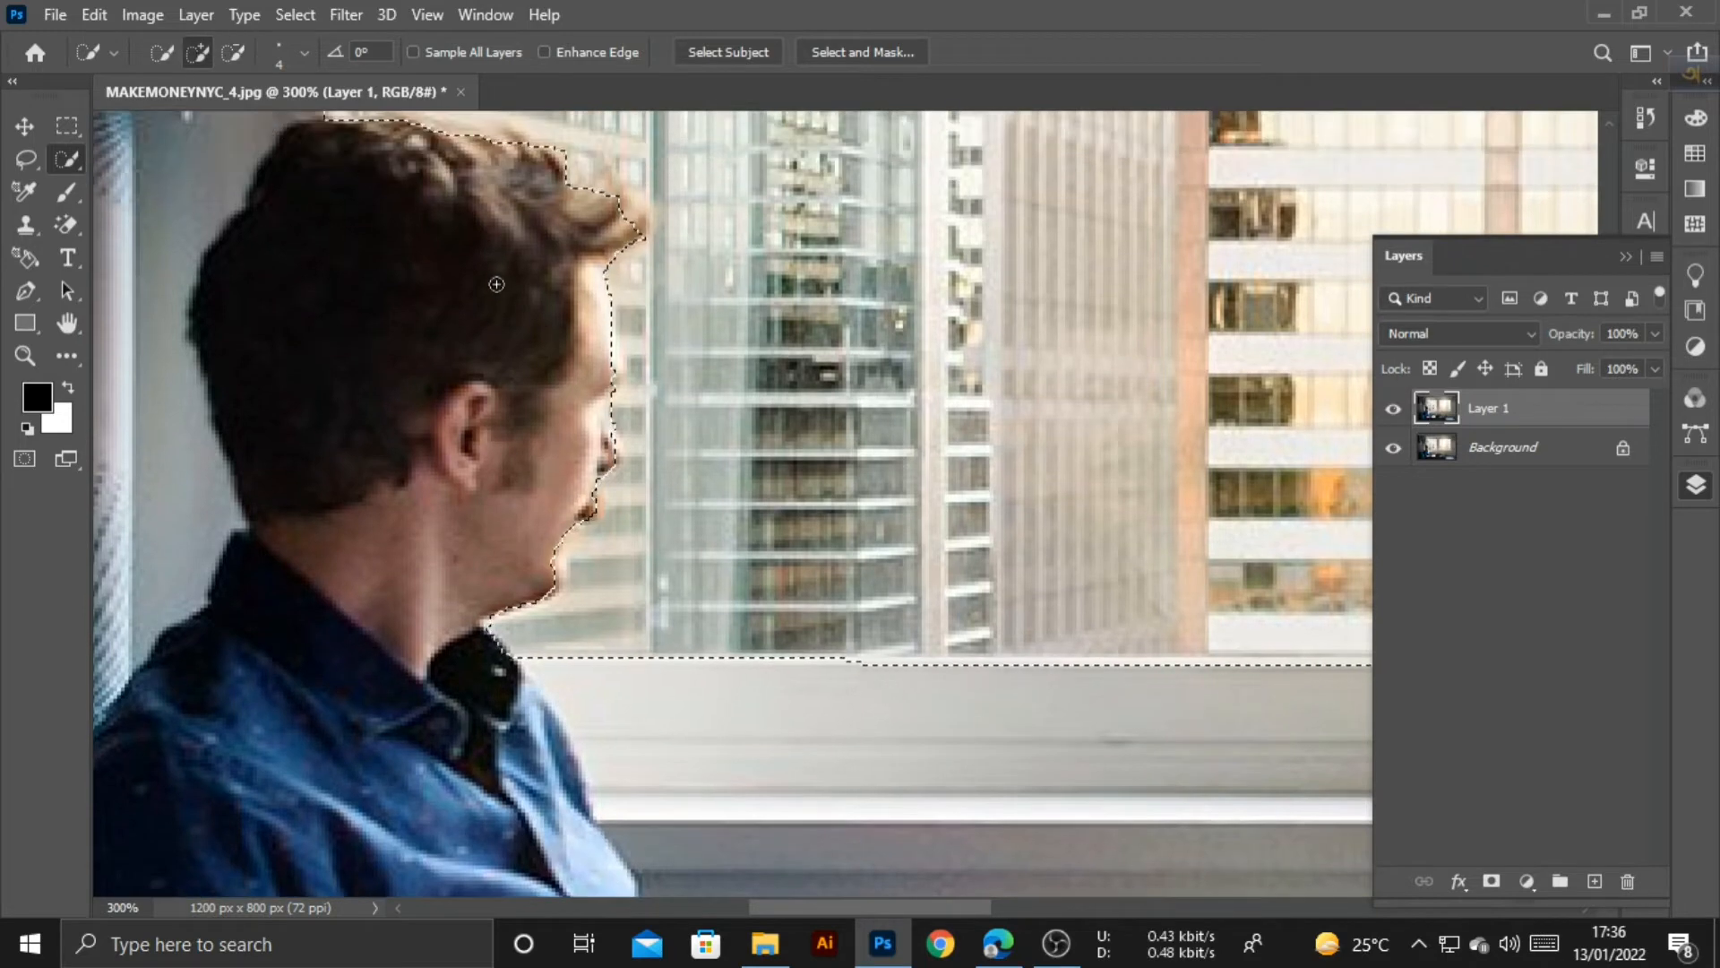
pyautogui.press('[')
pyautogui.press('[')
pyautogui.scroll(-2, 617, 553)
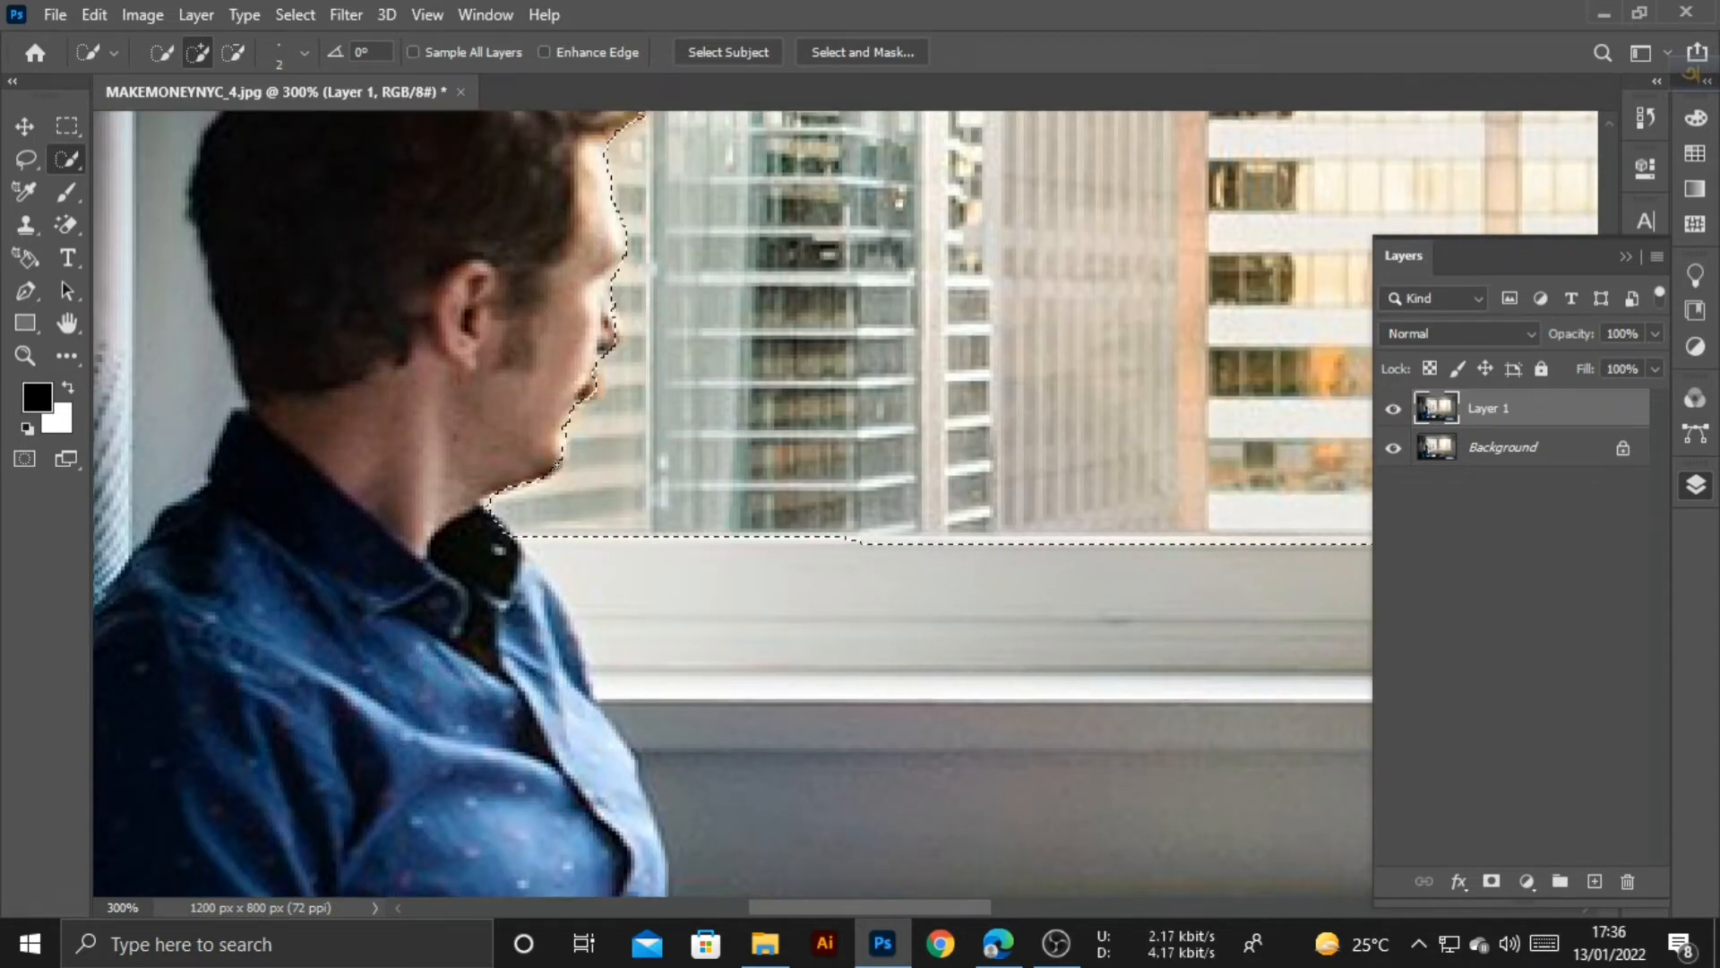
pyautogui.scroll(-1, 761, 586)
pyautogui.hotkey('ctrl', '-')
pyautogui.hotkey('ctrl', '-')
pyautogui.hotkey('ctrl', '-')
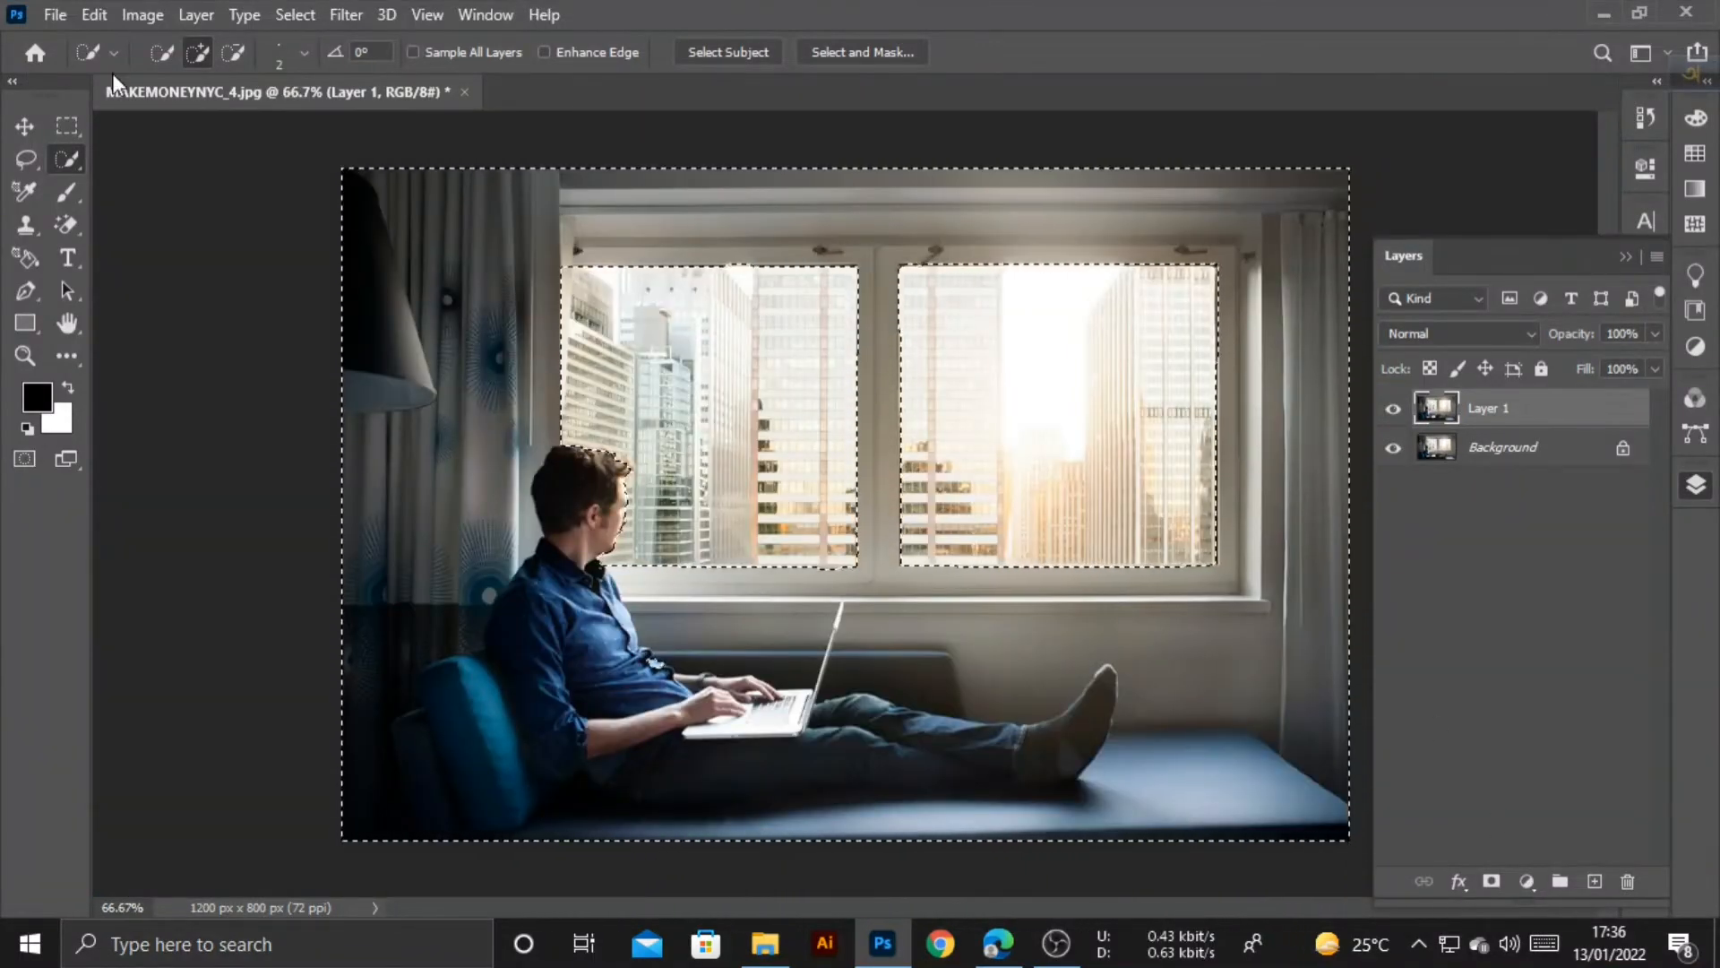
# Add a layer mask to Layer 1 from the current selection
pyautogui.click(24, 125)
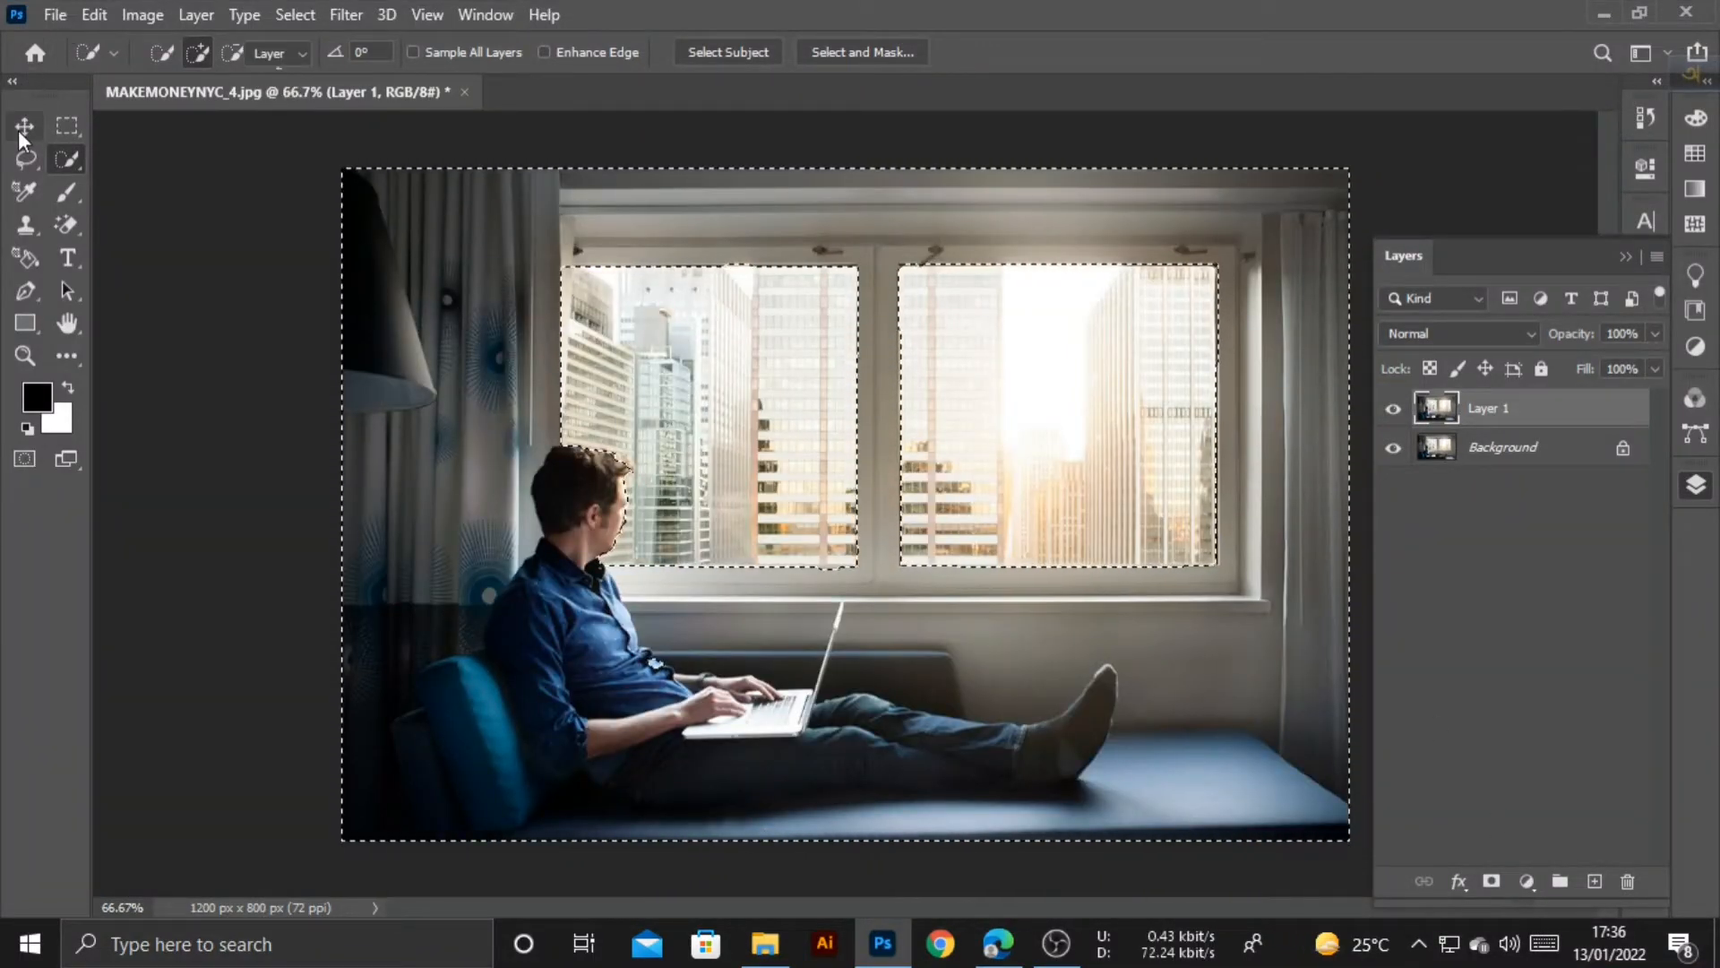
pyautogui.click(1493, 881)
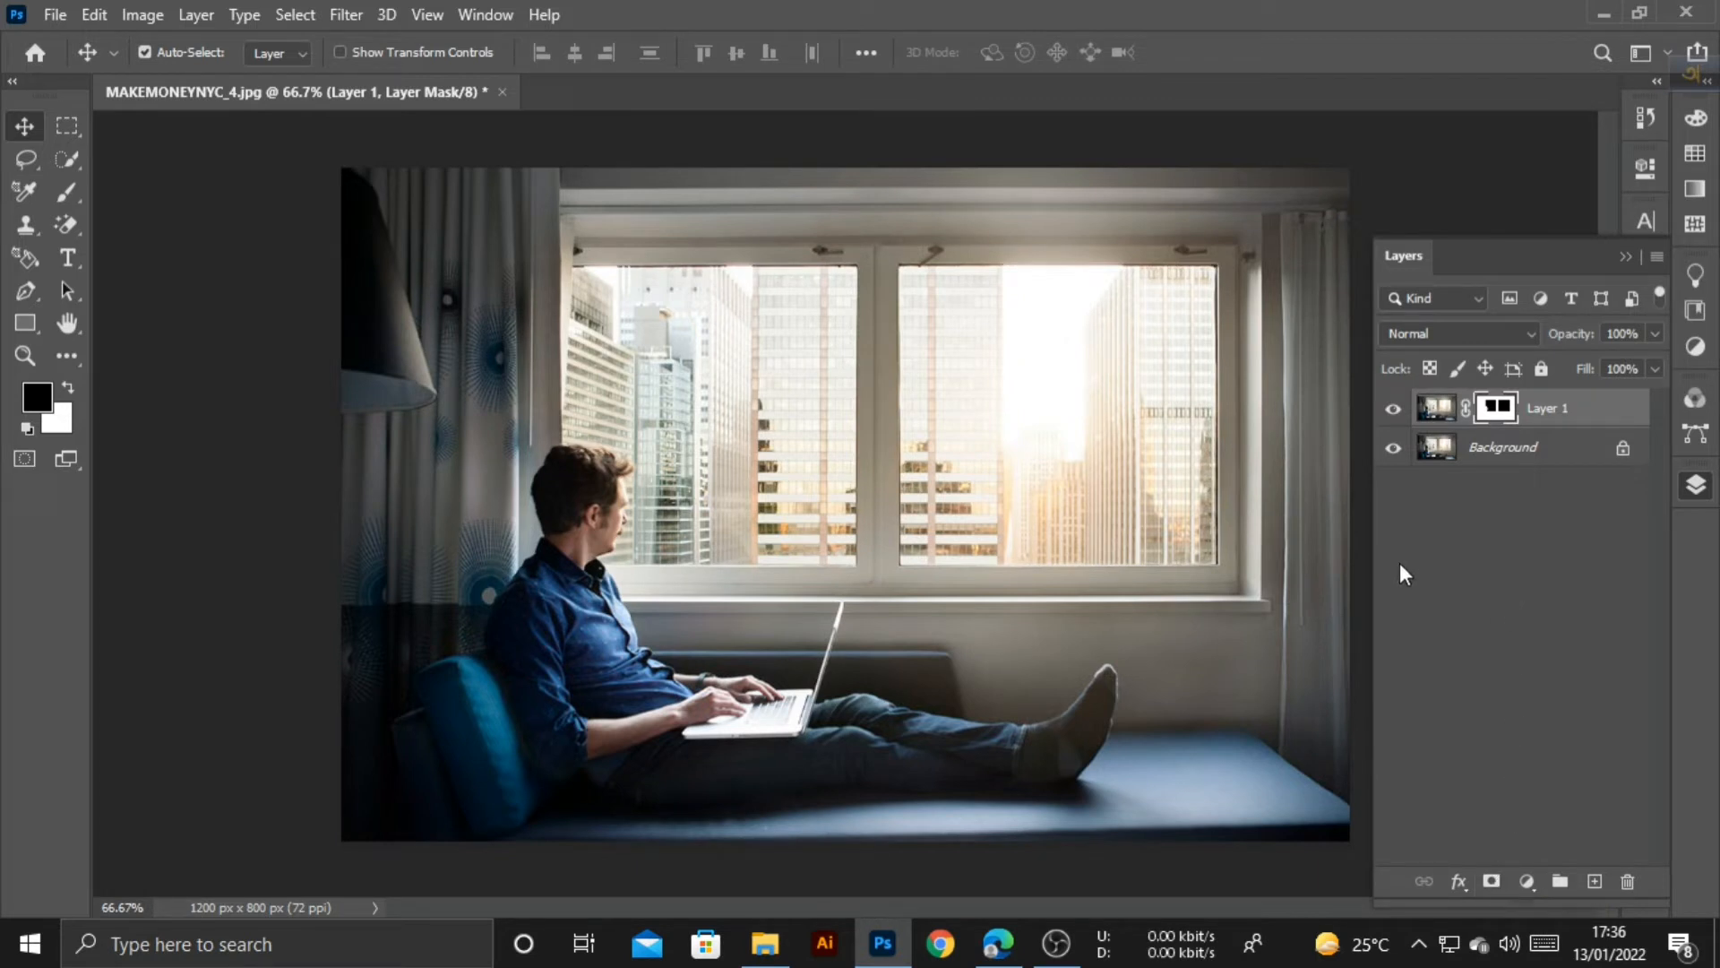
pyautogui.click(1501, 583)
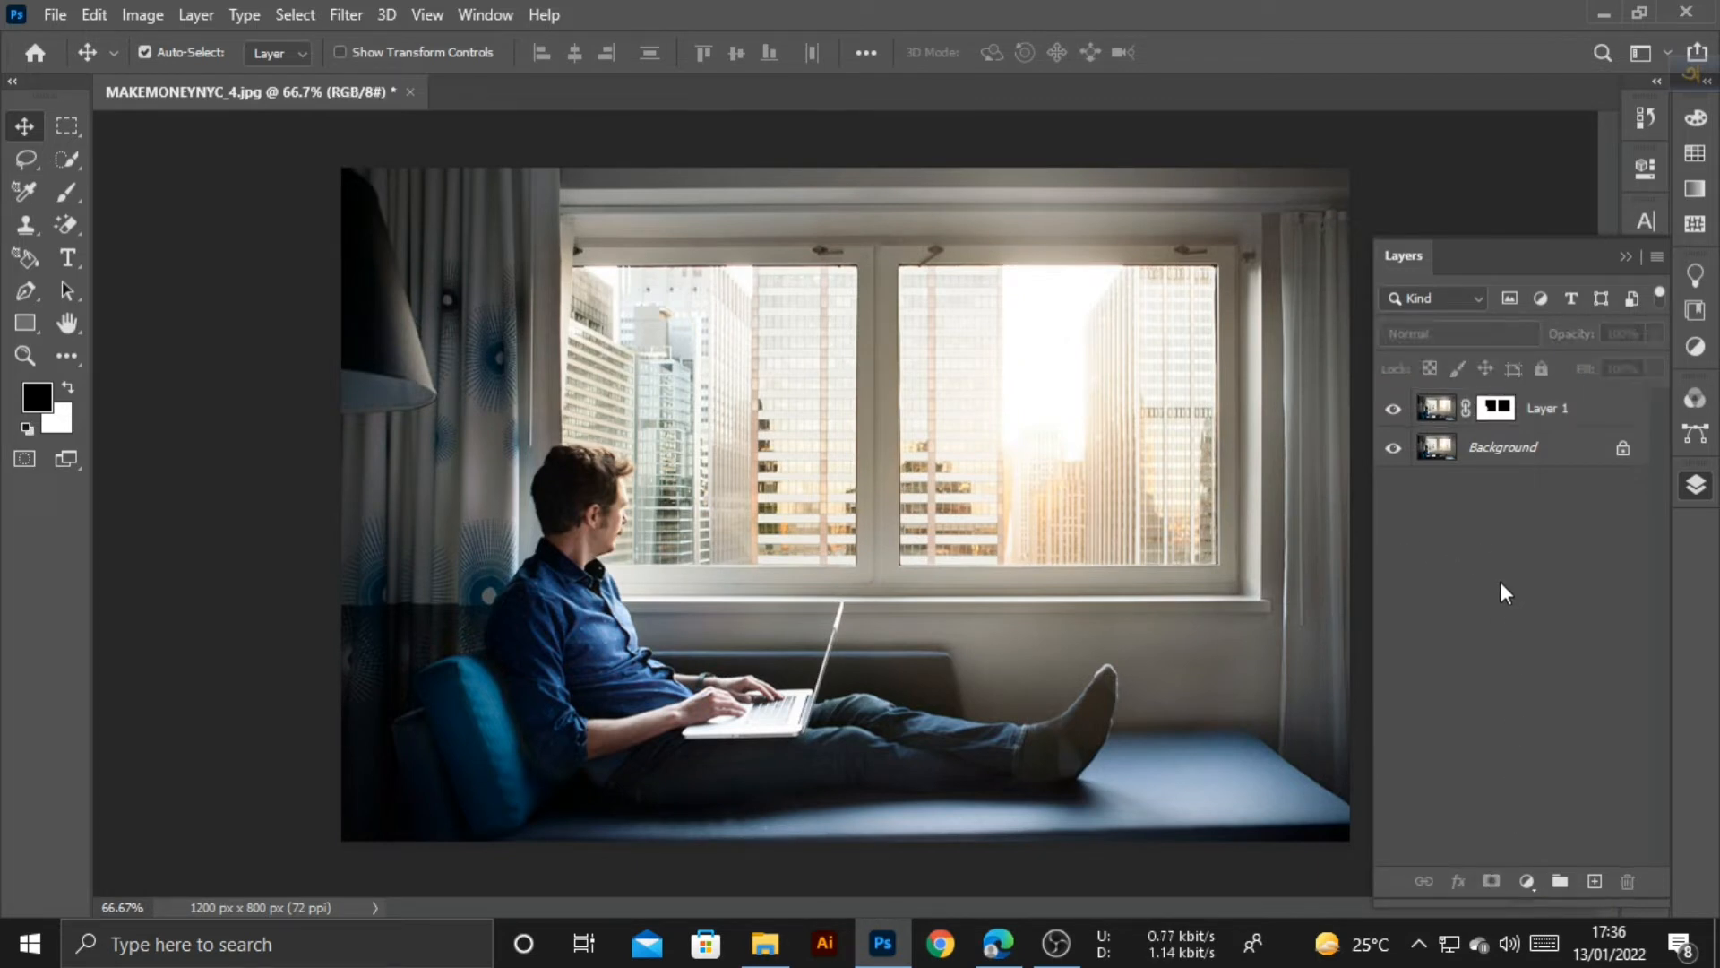
# Hide the Background layer and inspect the masked window cutouts
pyautogui.click(1510, 412)
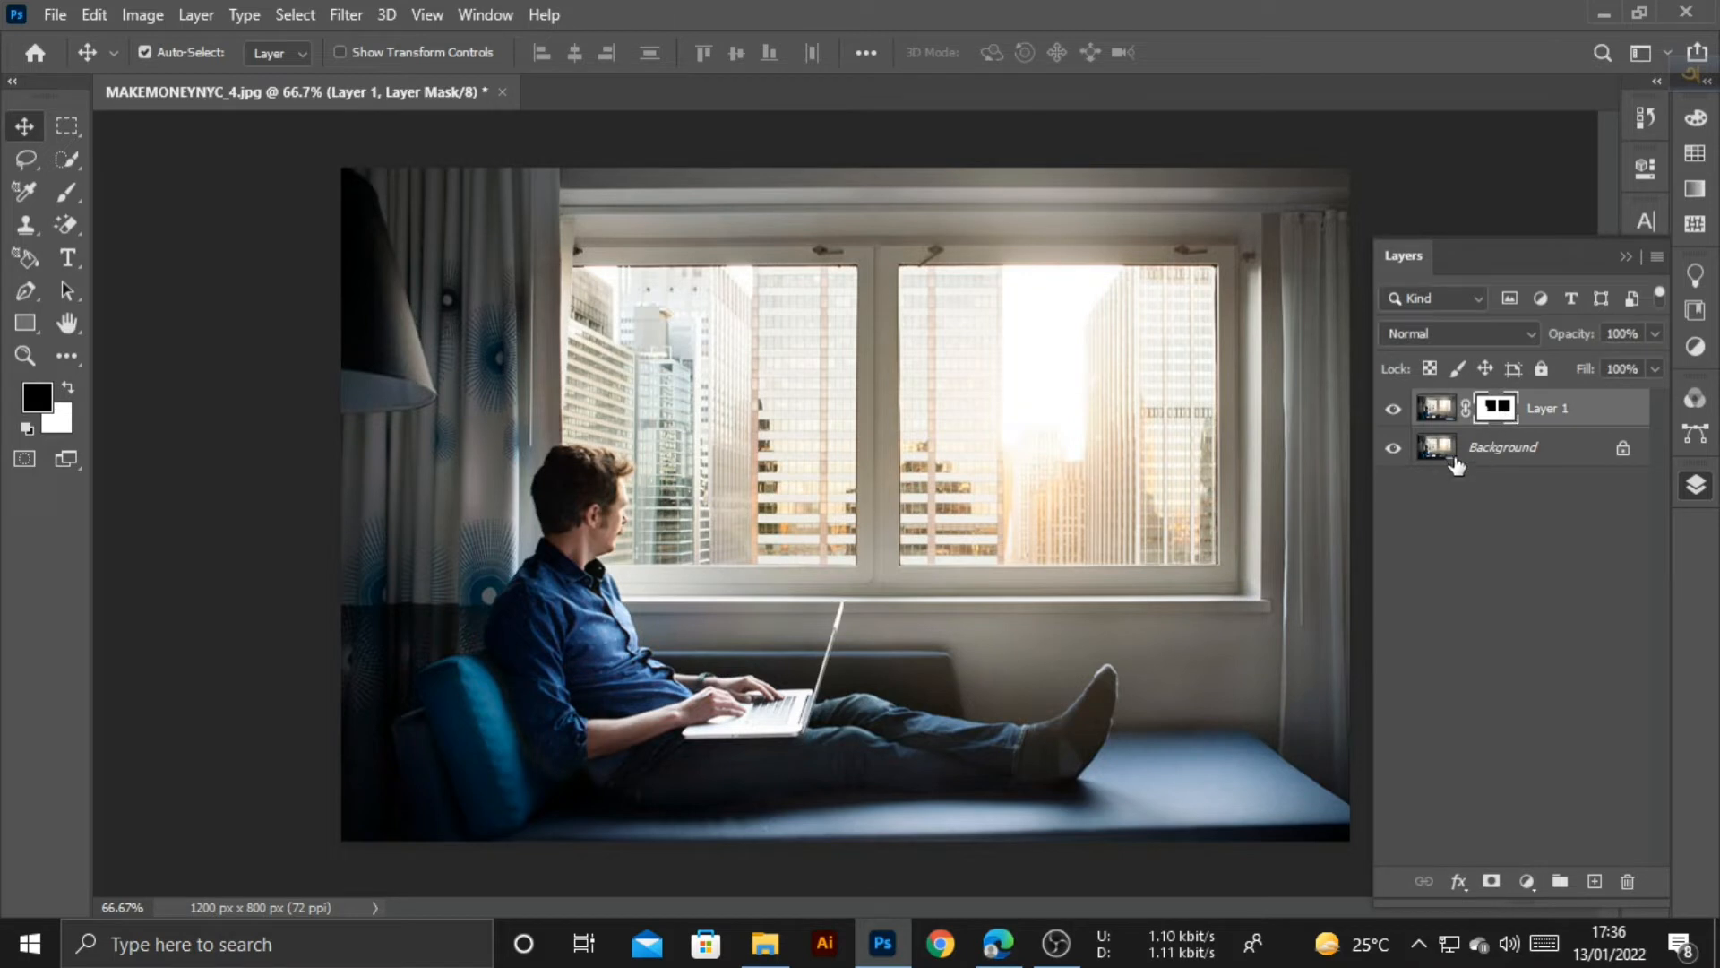
pyautogui.click(1393, 448)
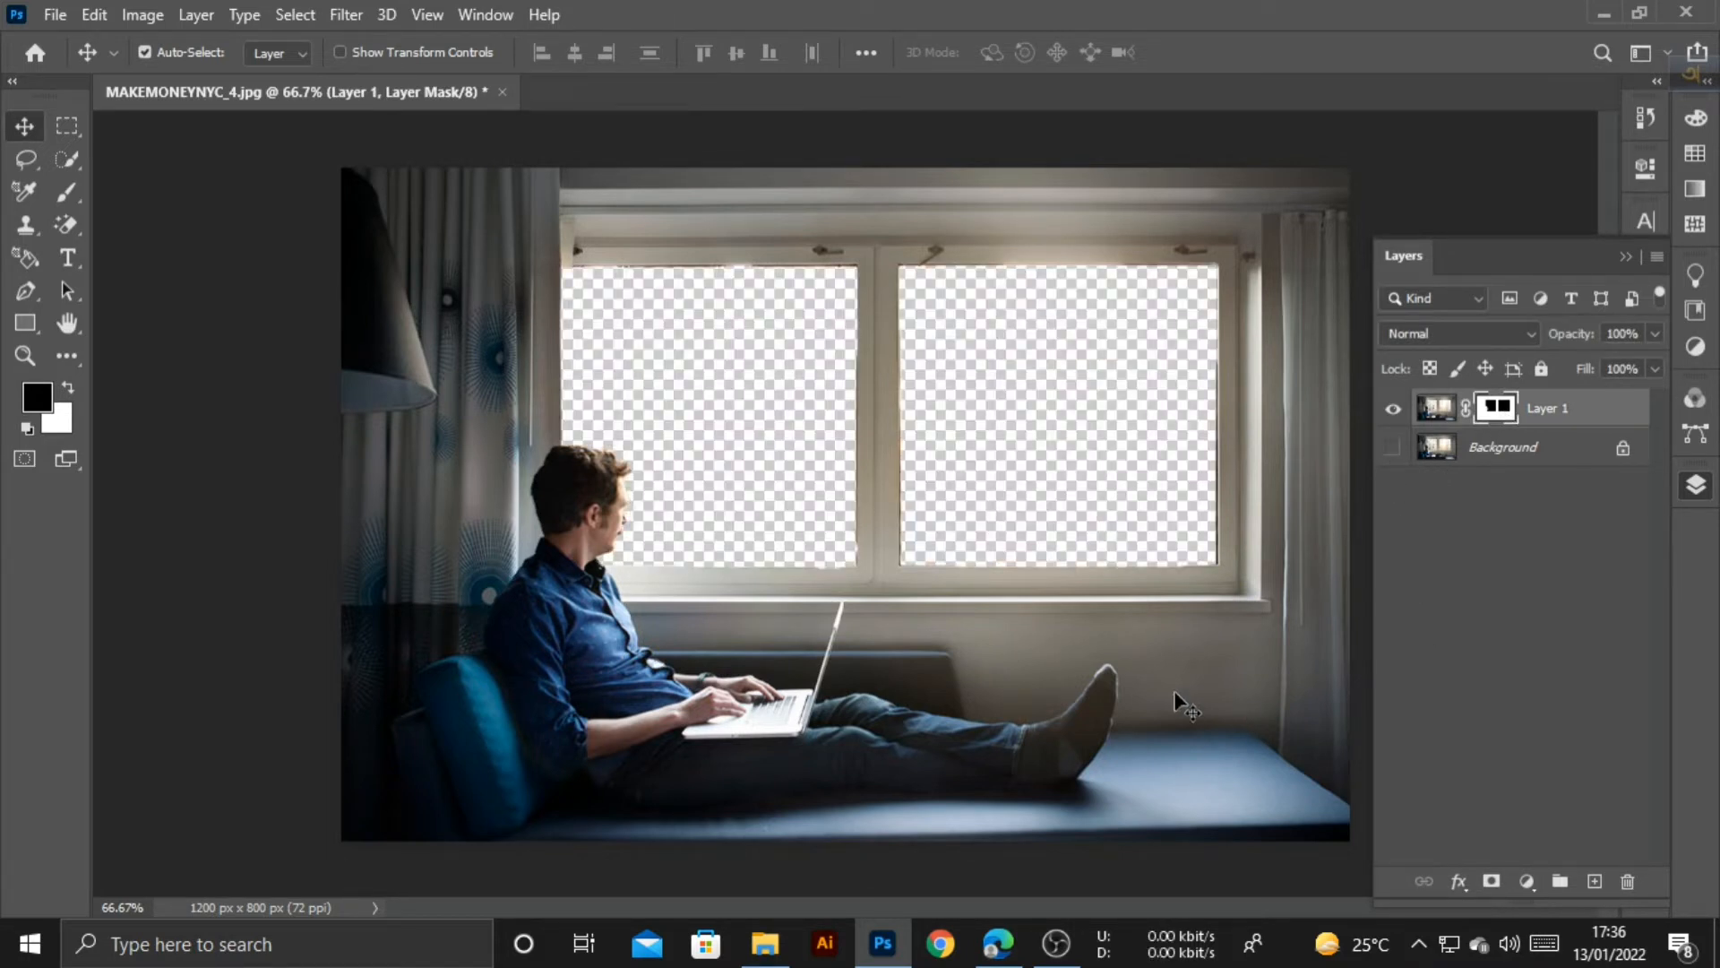
pyautogui.hotkey('ctrl', '+')
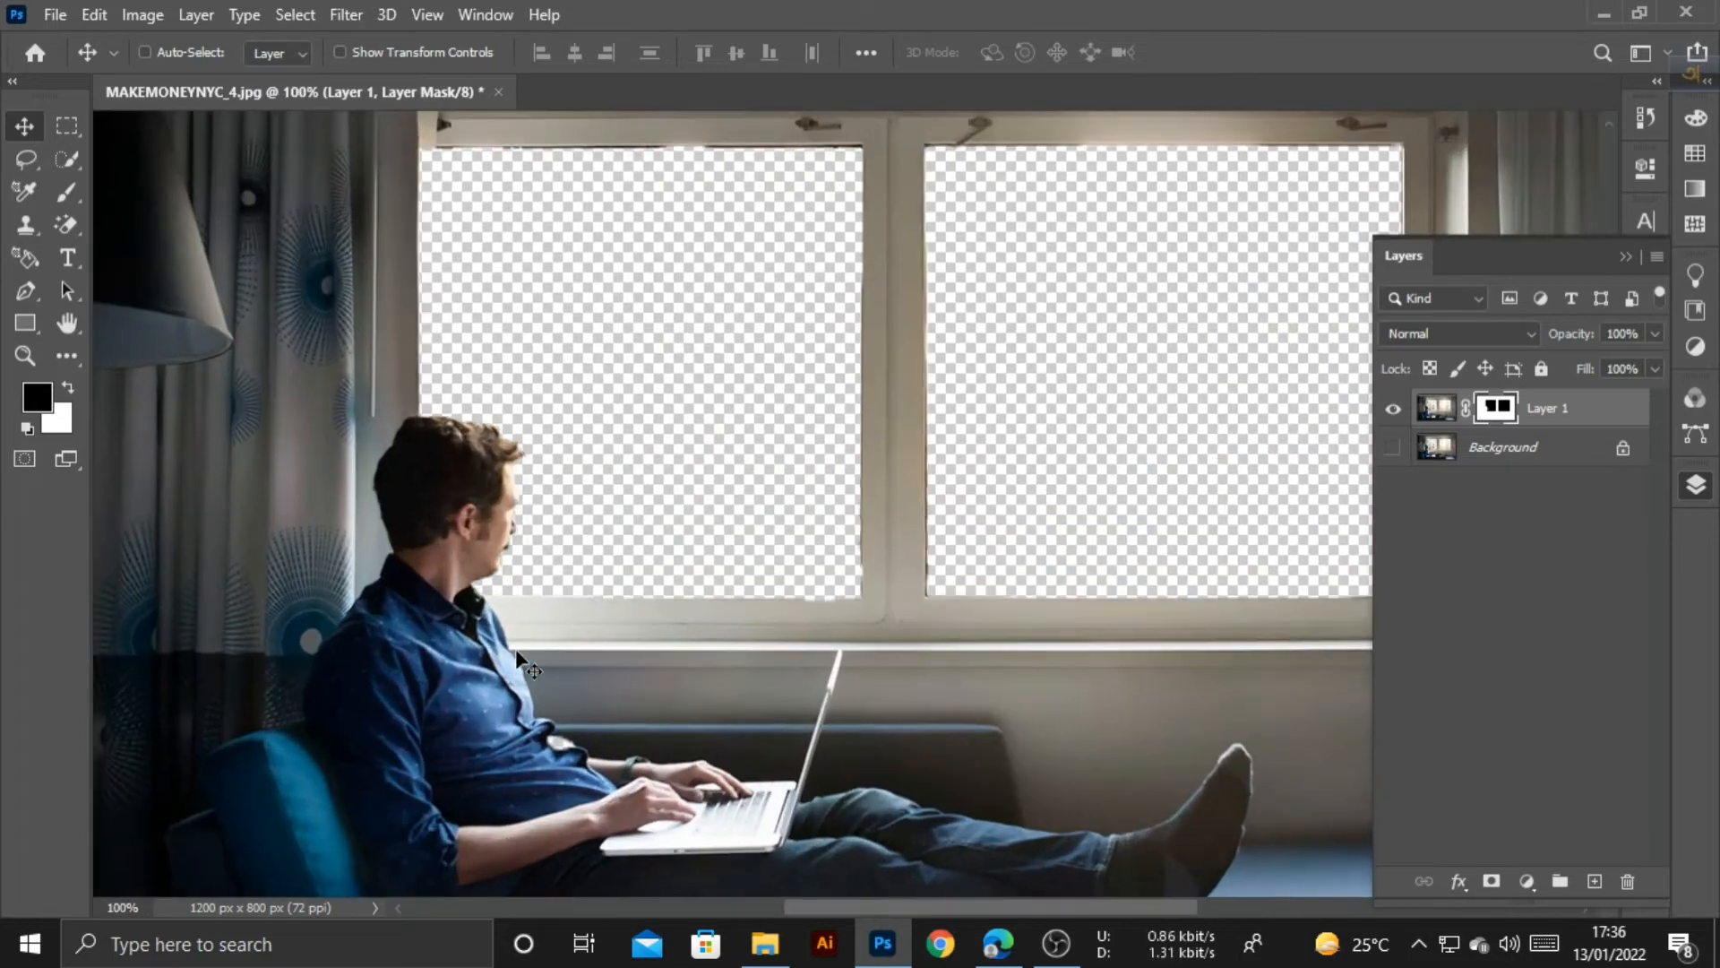
pyautogui.hotkey('ctrl', '-')
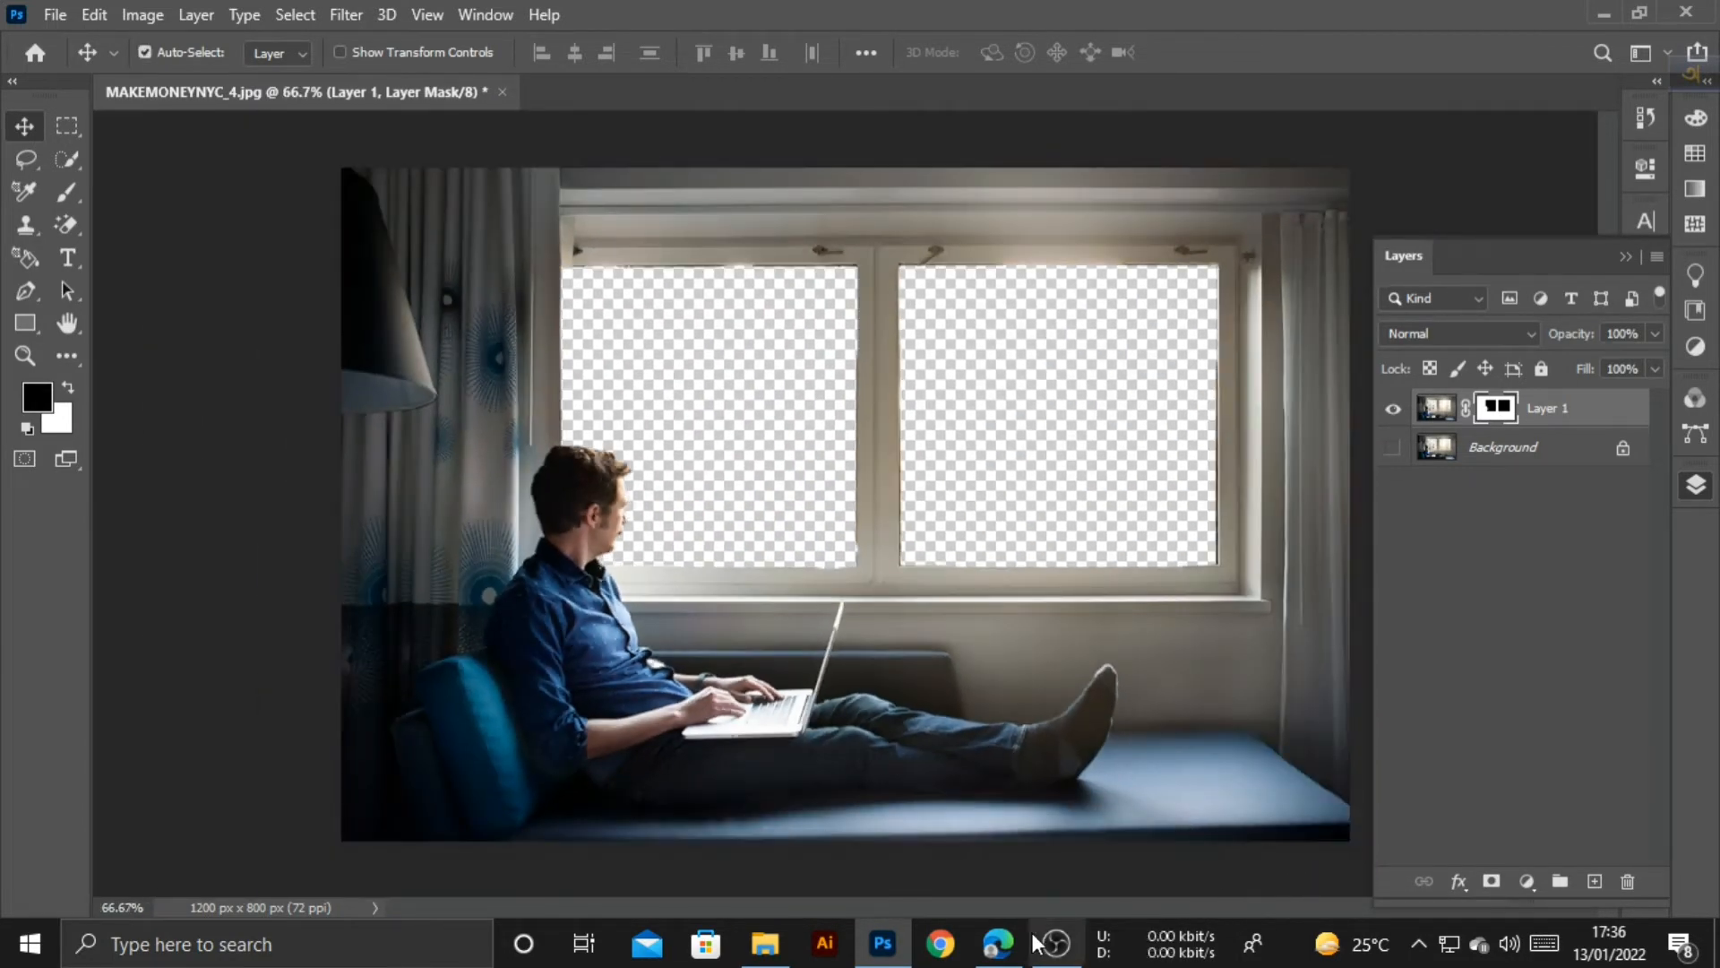
# Place underwater-images-22.jpg from the New folder into the document and fit it over both windows at 42.21% scale
pyautogui.click(763, 950)
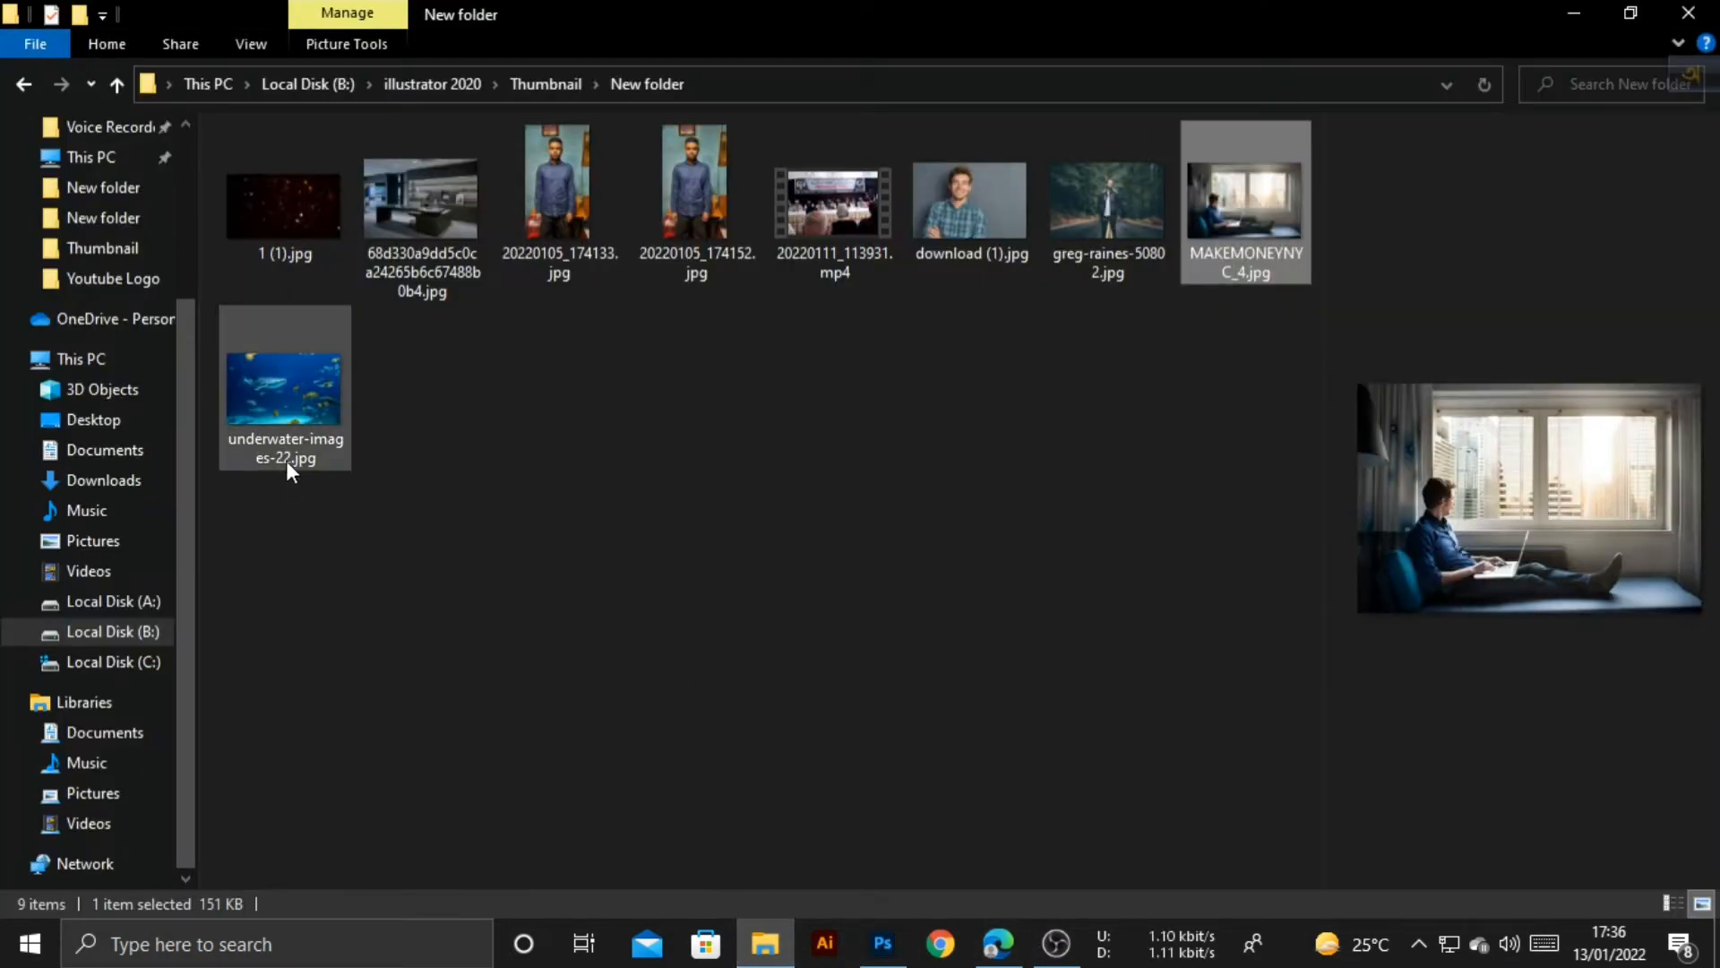
pyautogui.moveTo(289, 462); pyautogui.dragTo(1004, 533)
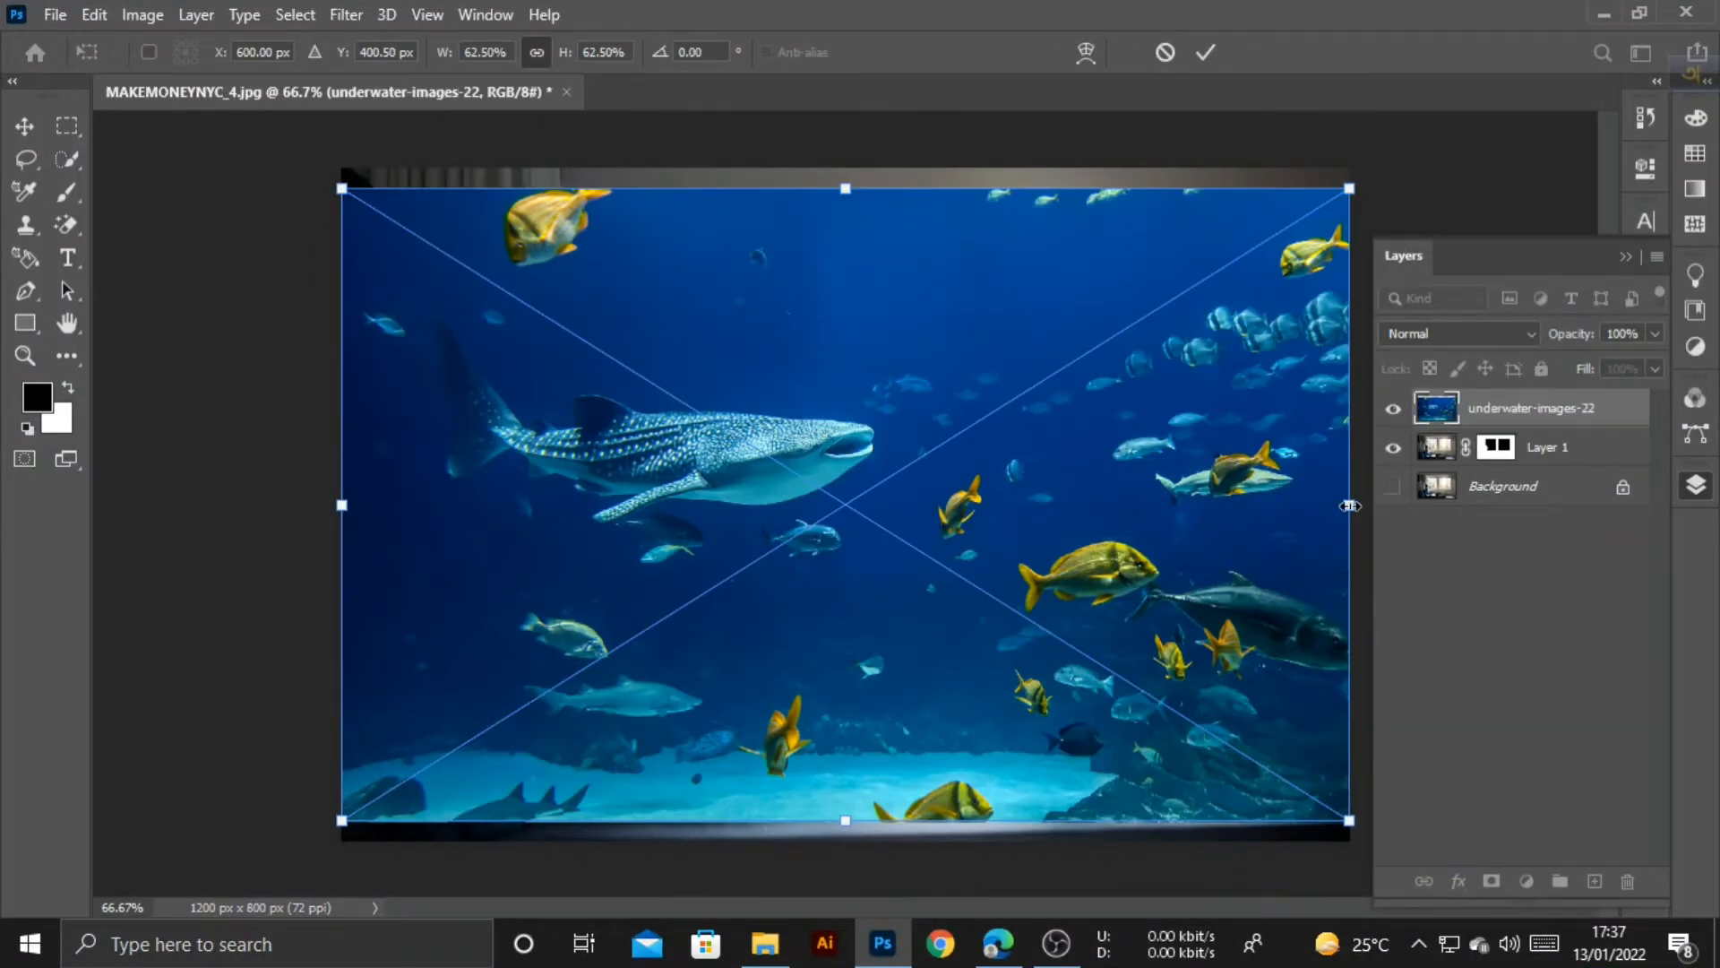
pyautogui.moveTo(1350, 505); pyautogui.dragTo(1047, 507)
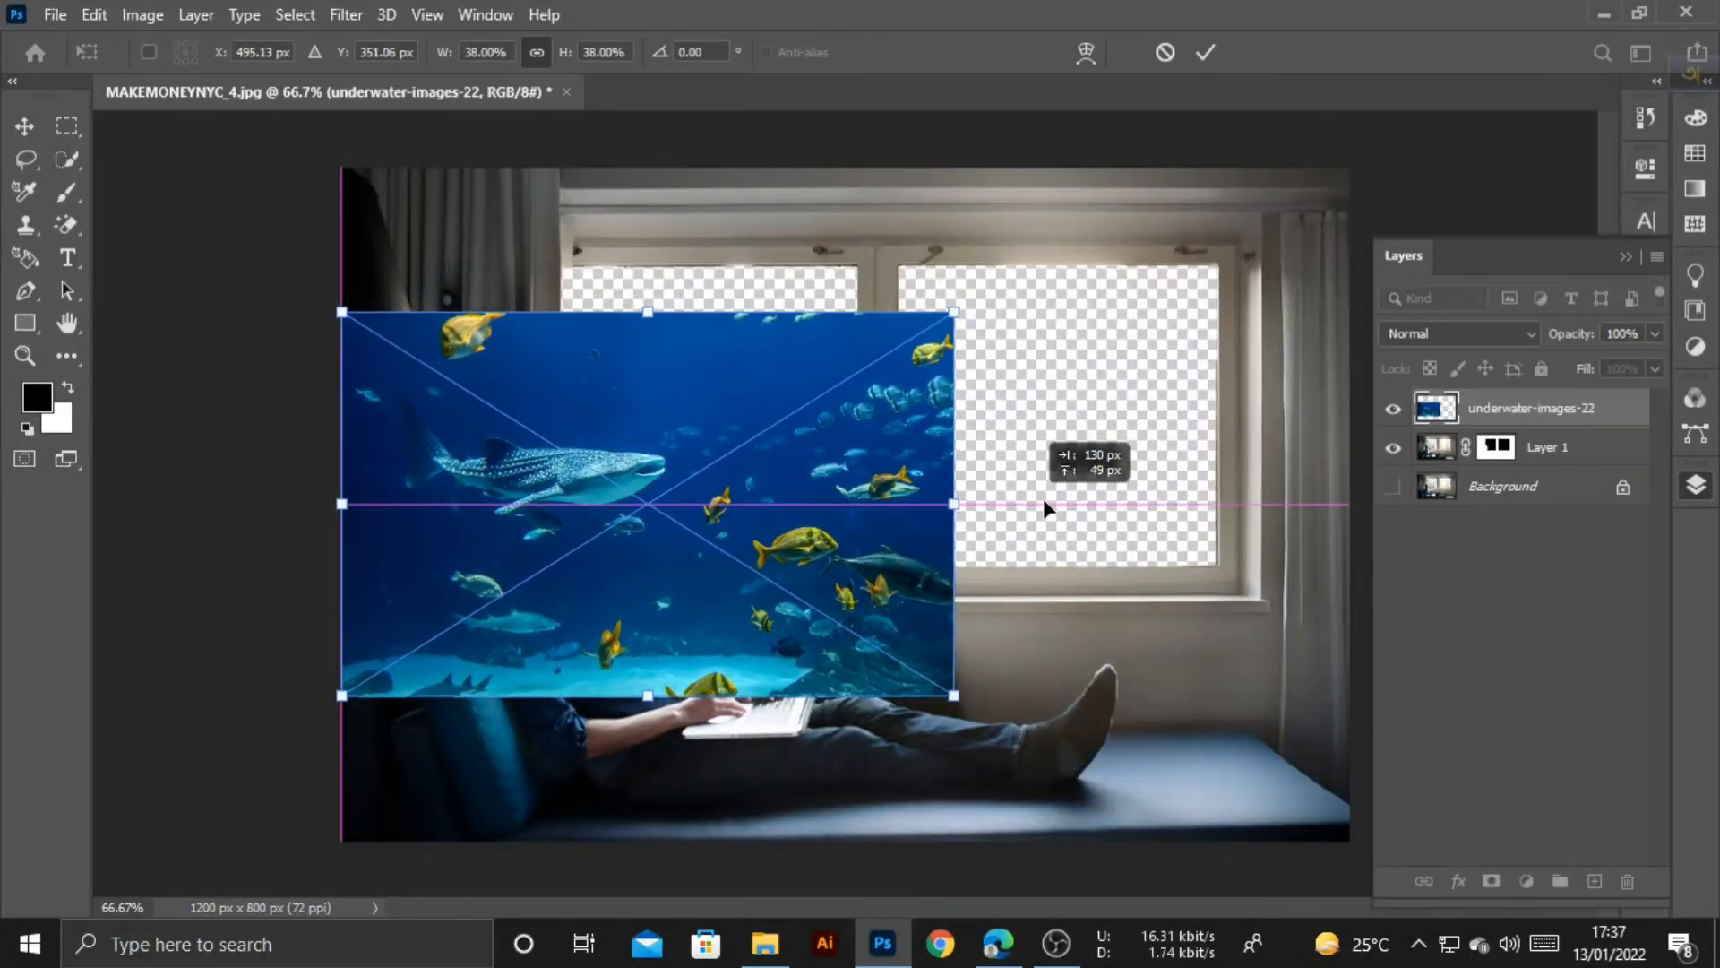
pyautogui.moveTo(875, 562); pyautogui.dragTo(1092, 481)
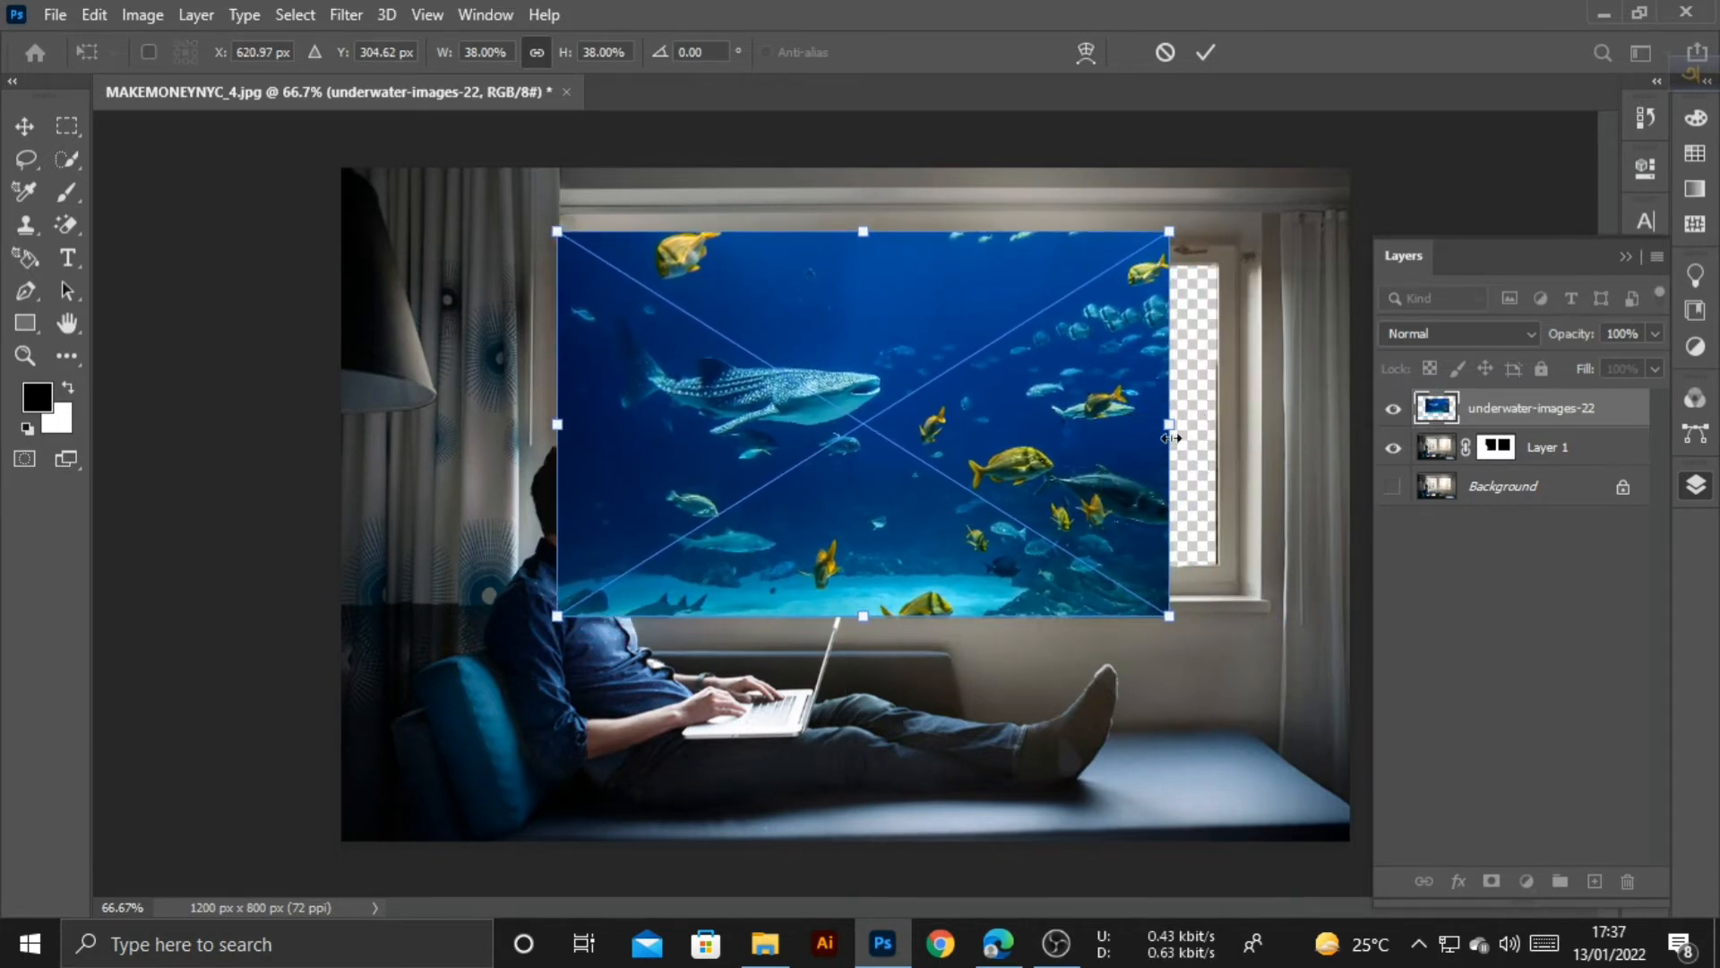
pyautogui.moveTo(1170, 438); pyautogui.dragTo(1238, 425)
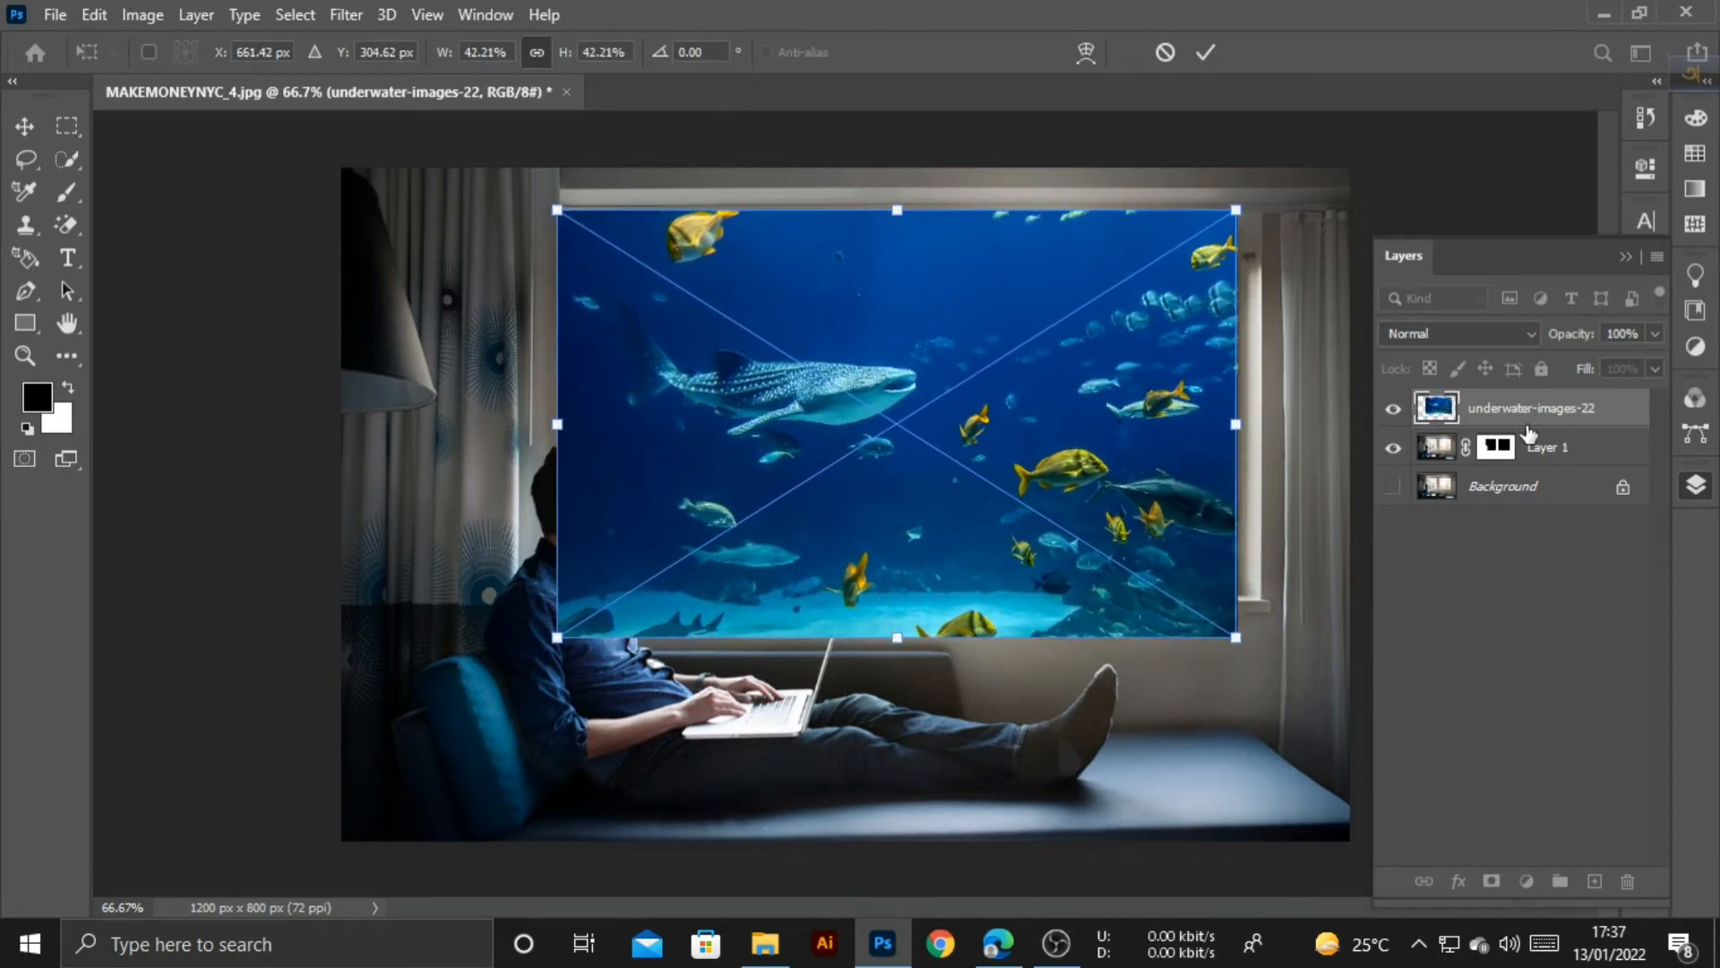
# Move the underwater-images-22 layer directly beneath Layer 1, scale it to 42.60% and shift it up behind the windows
pyautogui.moveTo(1541, 412); pyautogui.dragTo(1527, 466)
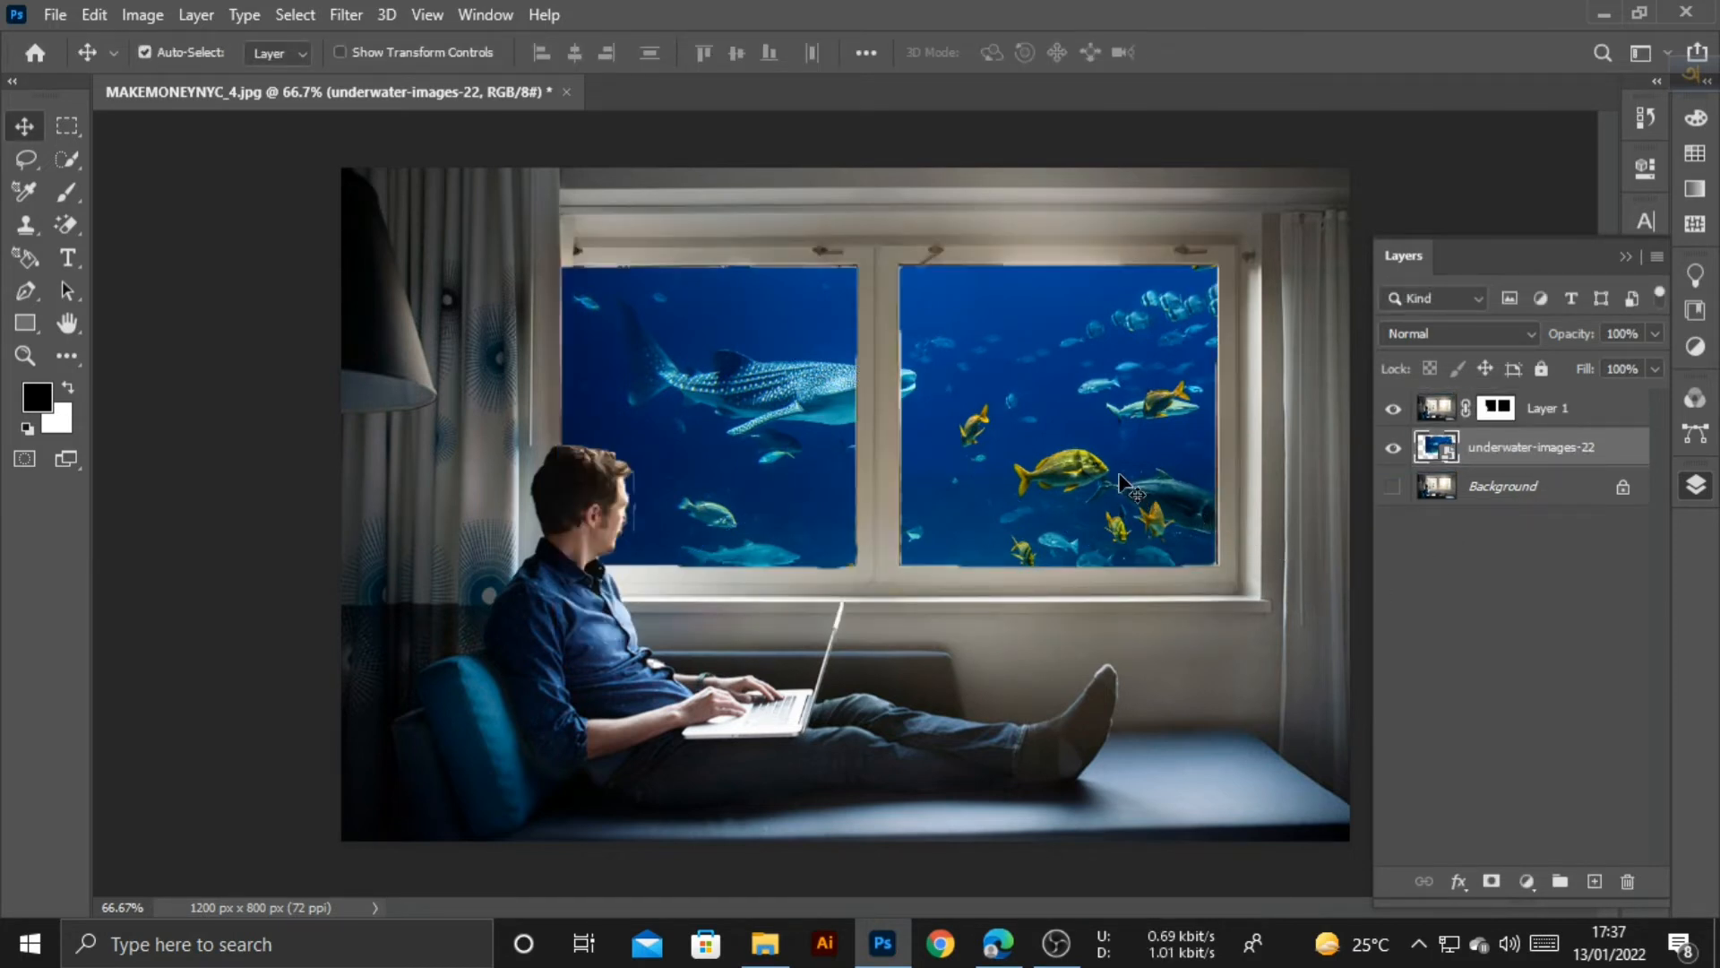
pyautogui.click(1057, 410)
pyautogui.click(1056, 411)
pyautogui.hotkey('ctrl', 't')
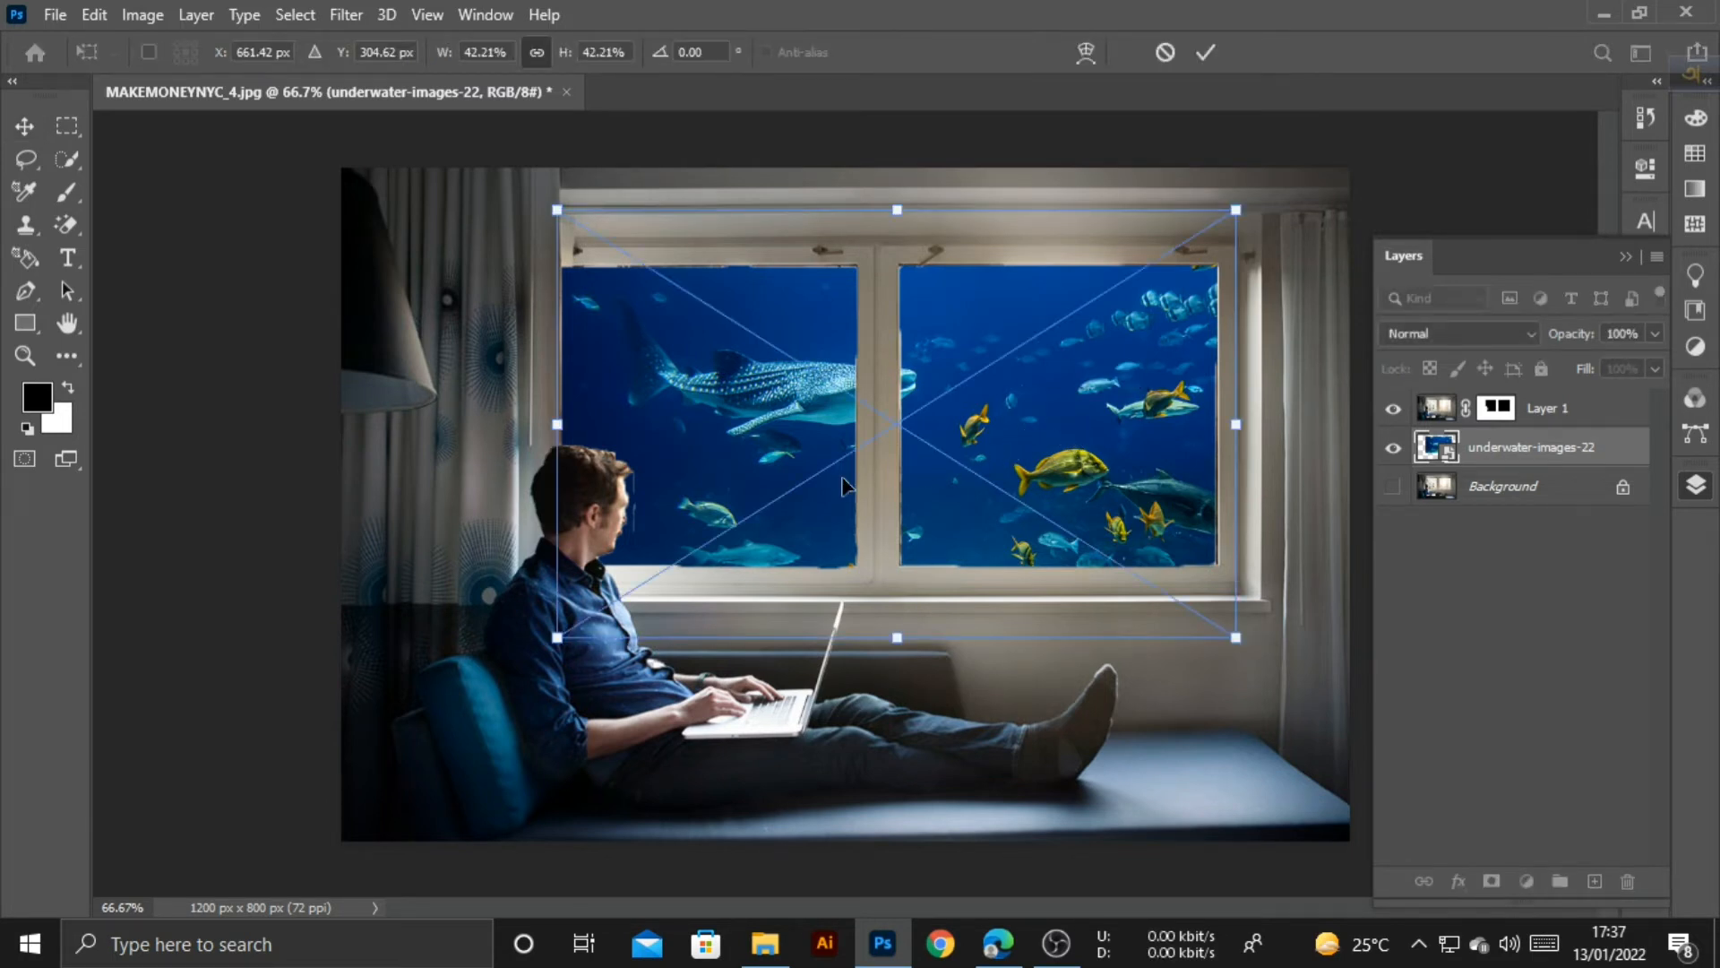
pyautogui.moveTo(558, 428); pyautogui.dragTo(545, 423)
pyautogui.moveTo(1236, 422); pyautogui.dragTo(1170, 415)
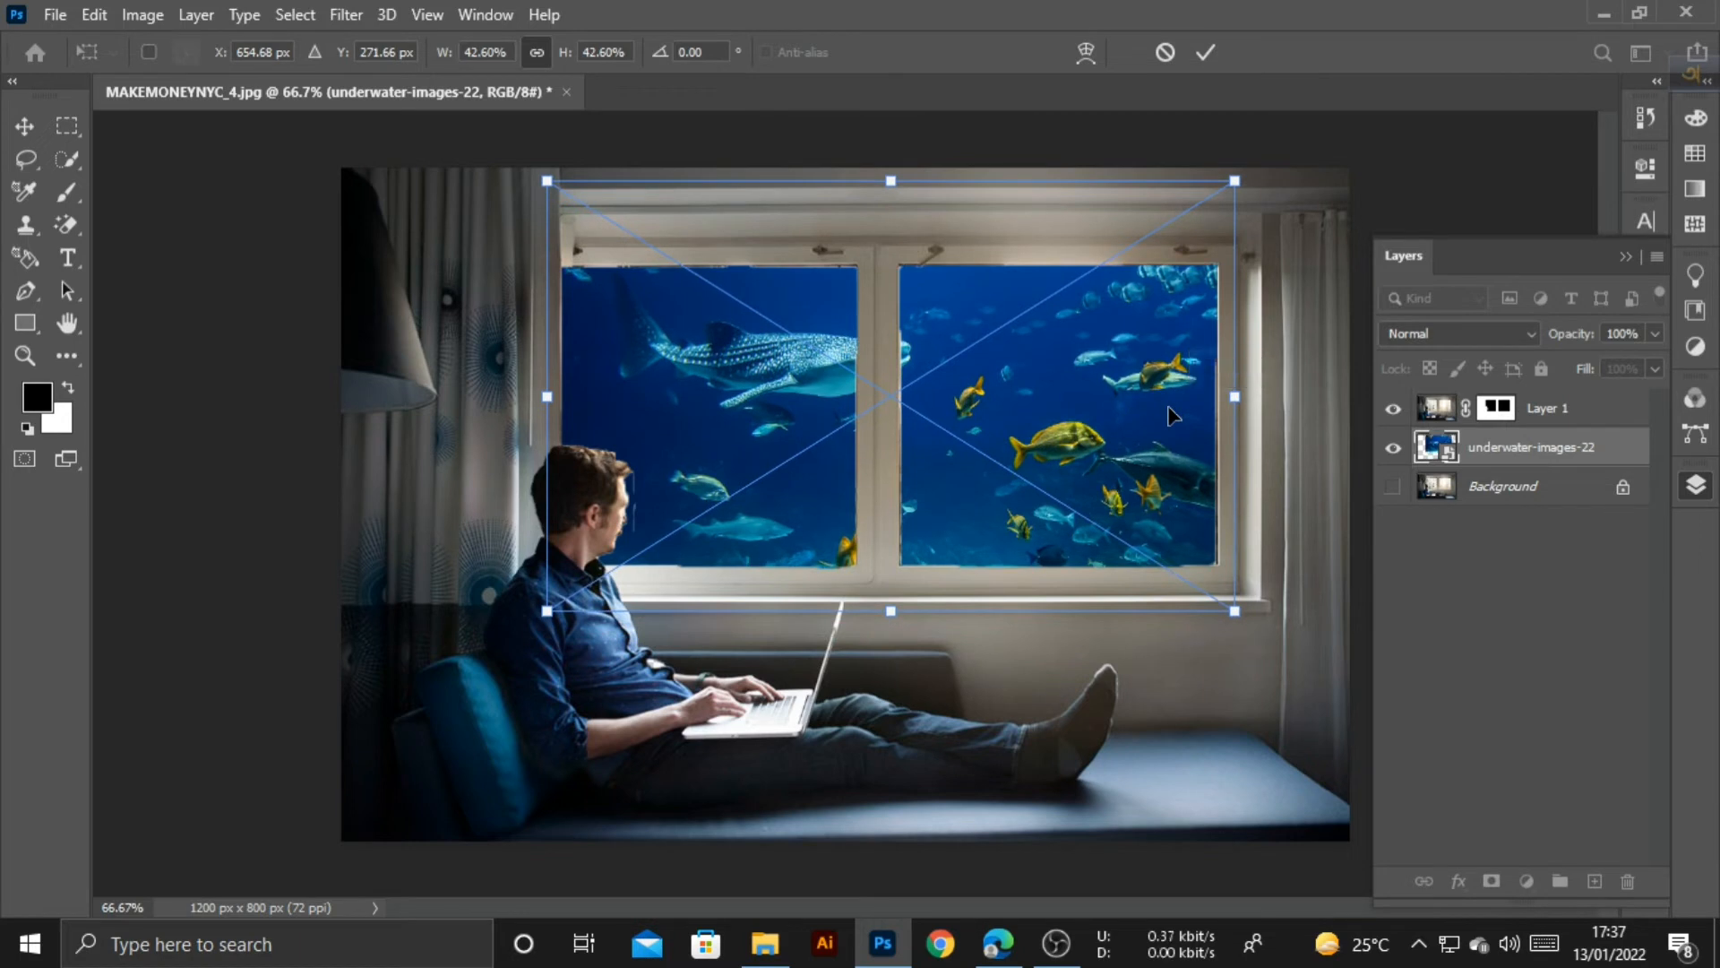
pyautogui.click(1207, 52)
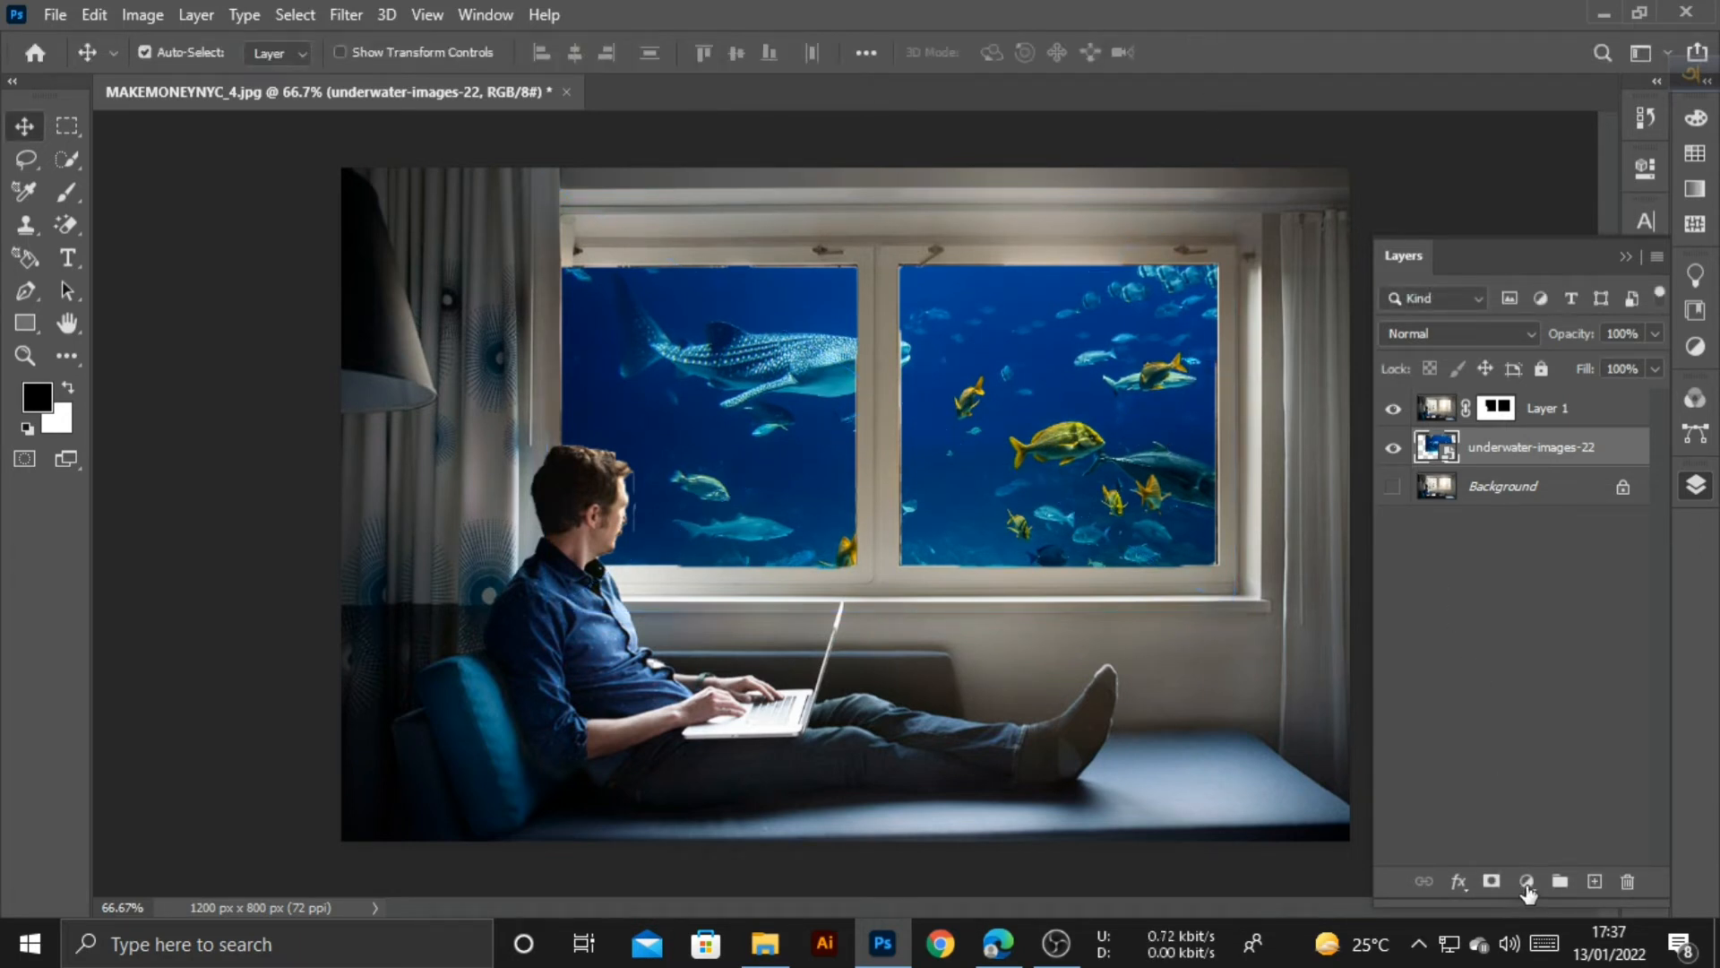
# Add a Brightness/Contrast adjustment layer above the underwater image with brightness set to -11
pyautogui.click(1527, 884)
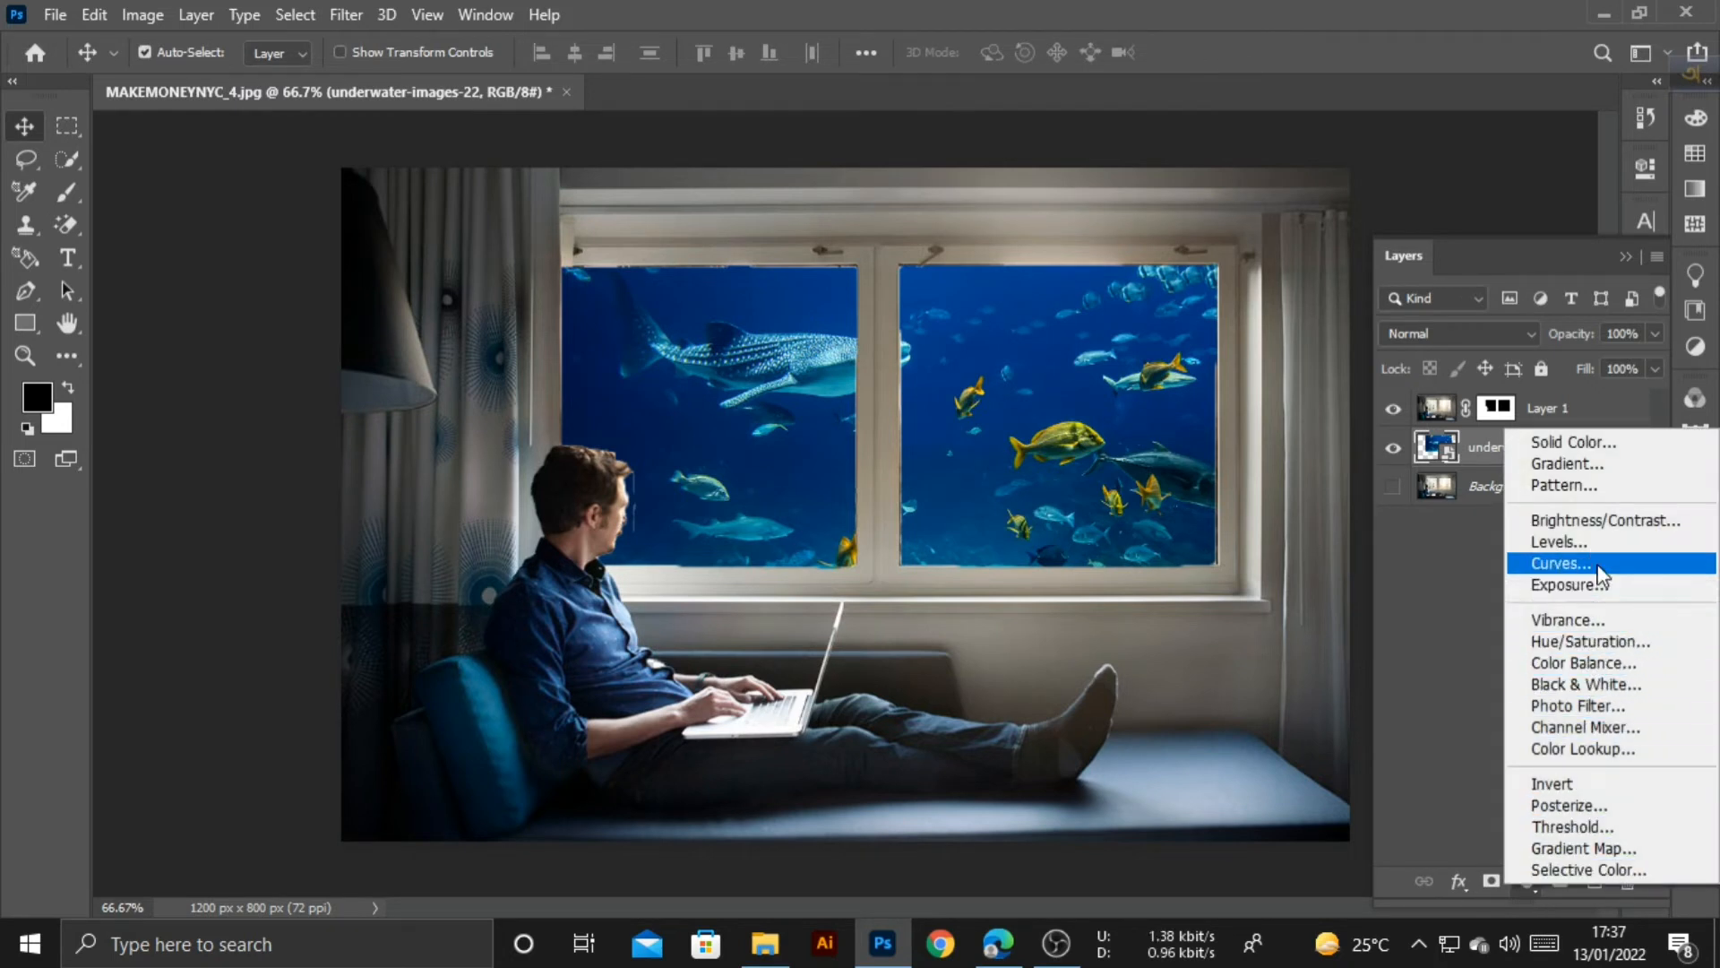
pyautogui.click(1609, 520)
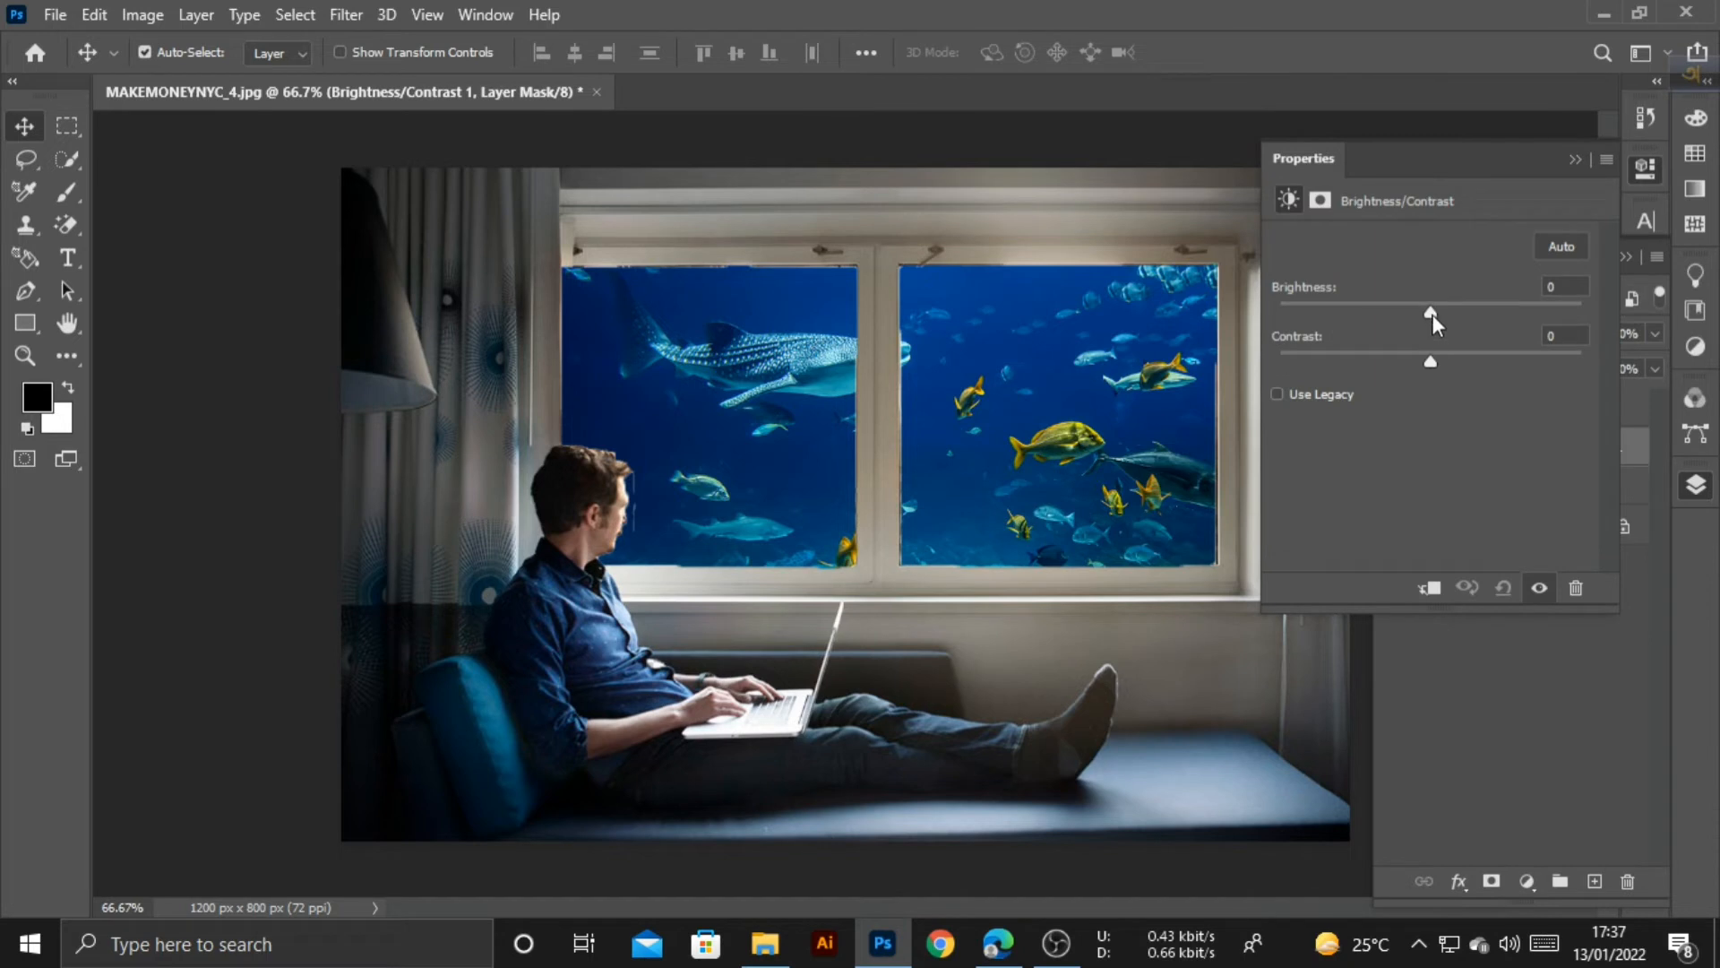
pyautogui.moveTo(1432, 313); pyautogui.dragTo(1434, 373)
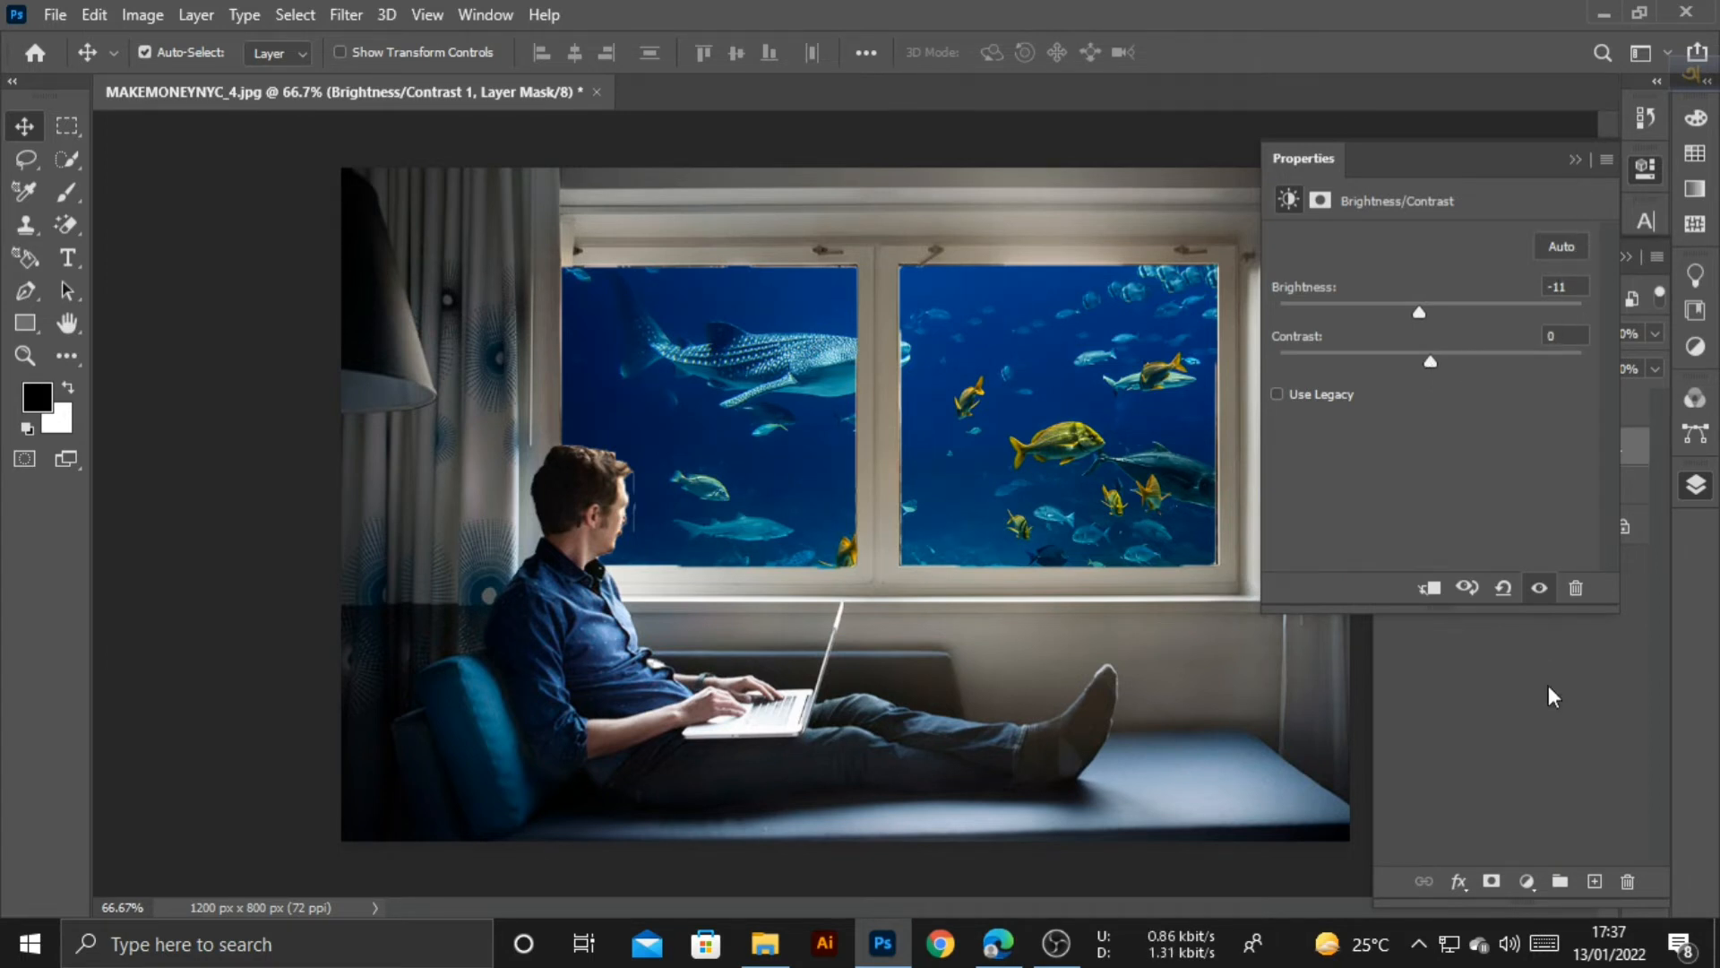
# Add a Hue/Saturation adjustment layer above Brightness/Contrast with saturation set to +12
pyautogui.click(1529, 881)
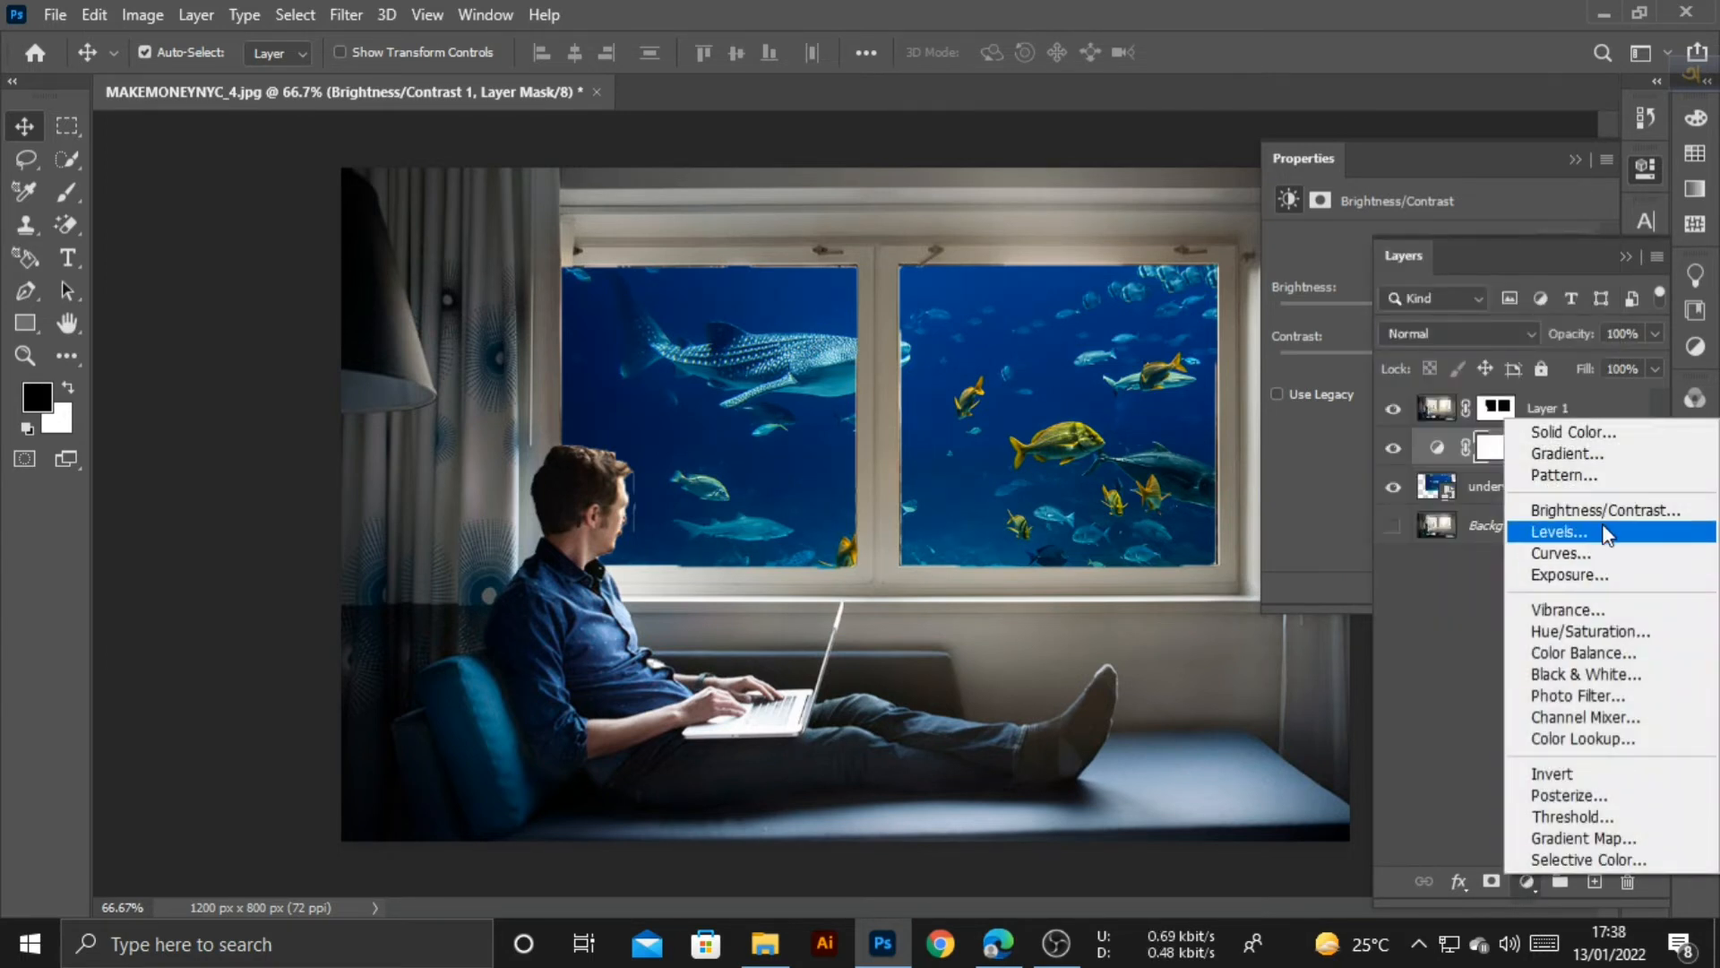
pyautogui.click(1605, 629)
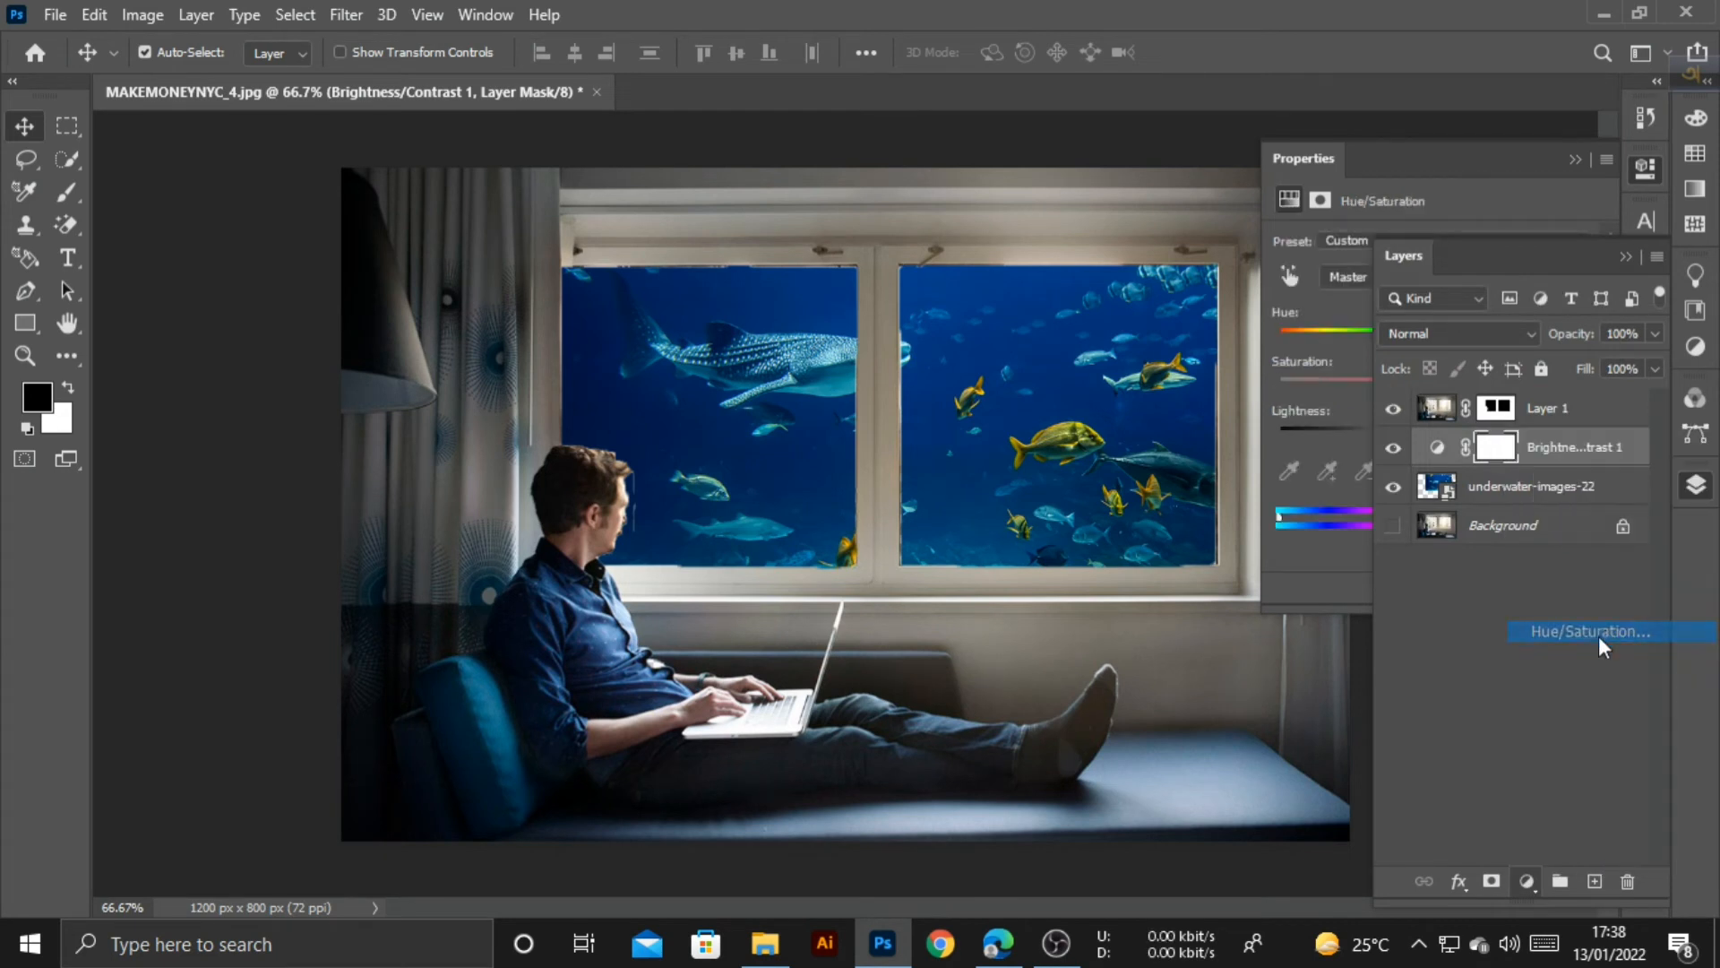
pyautogui.click(1427, 204)
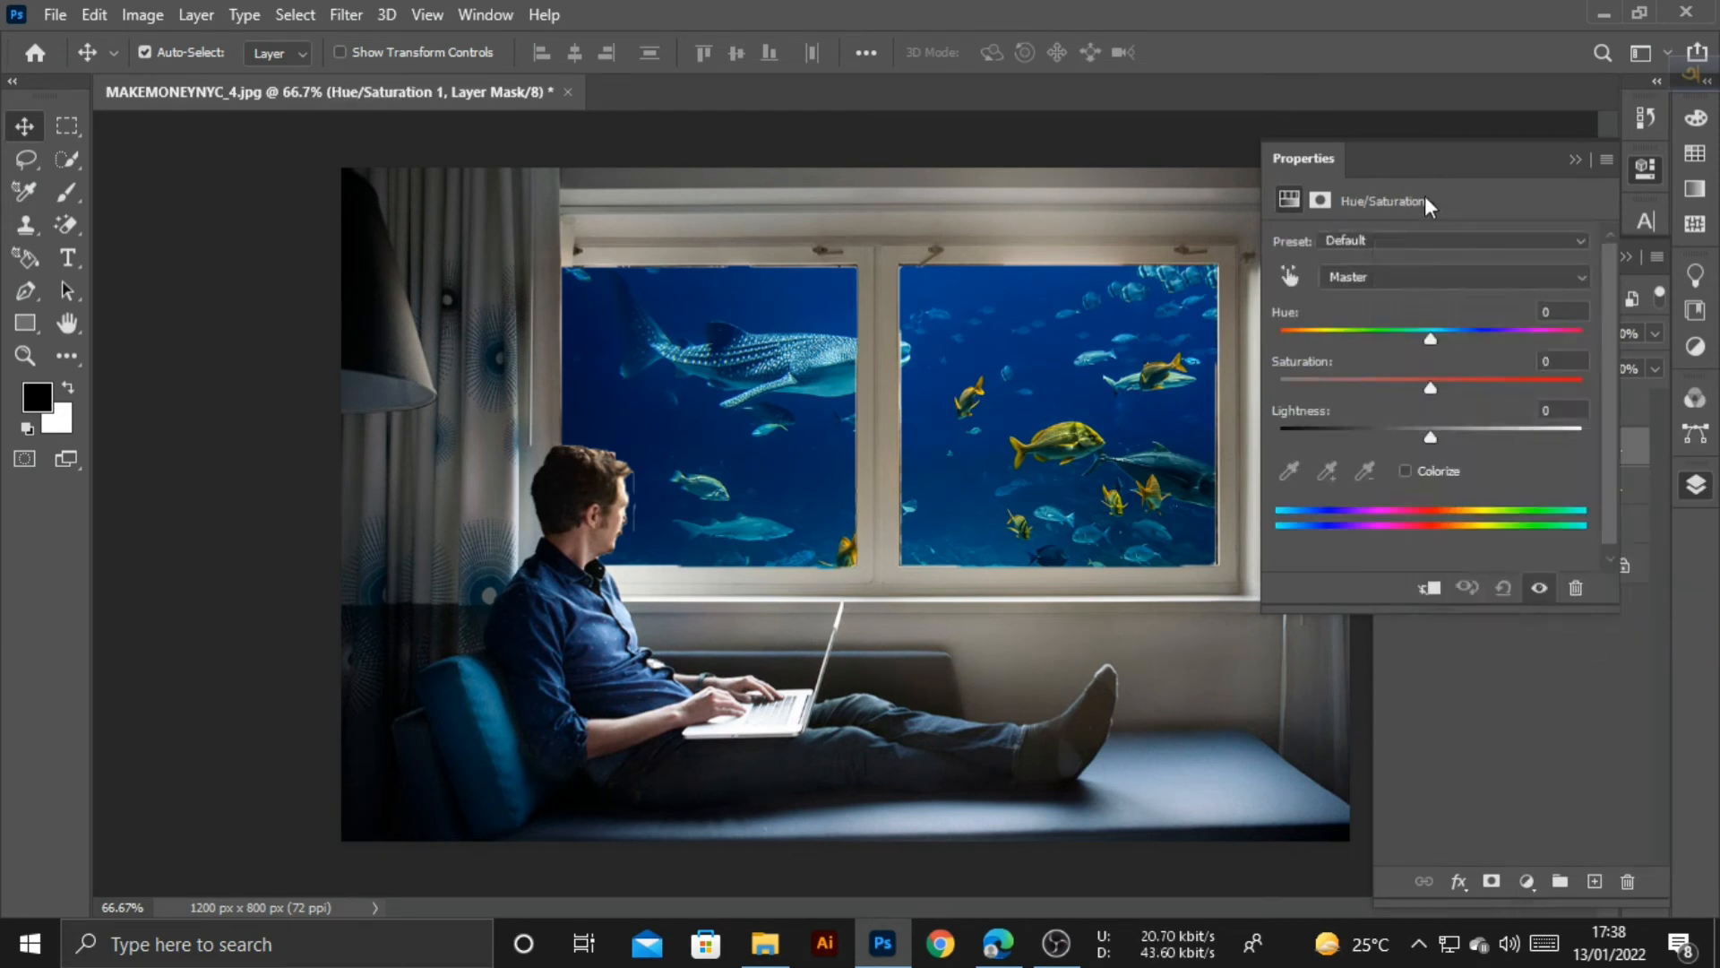
pyautogui.moveTo(1431, 339)
pyautogui.mouseDown()
pyautogui.moveTo(1460, 398)
pyautogui.moveTo(1430, 342)
pyautogui.mouseUp()
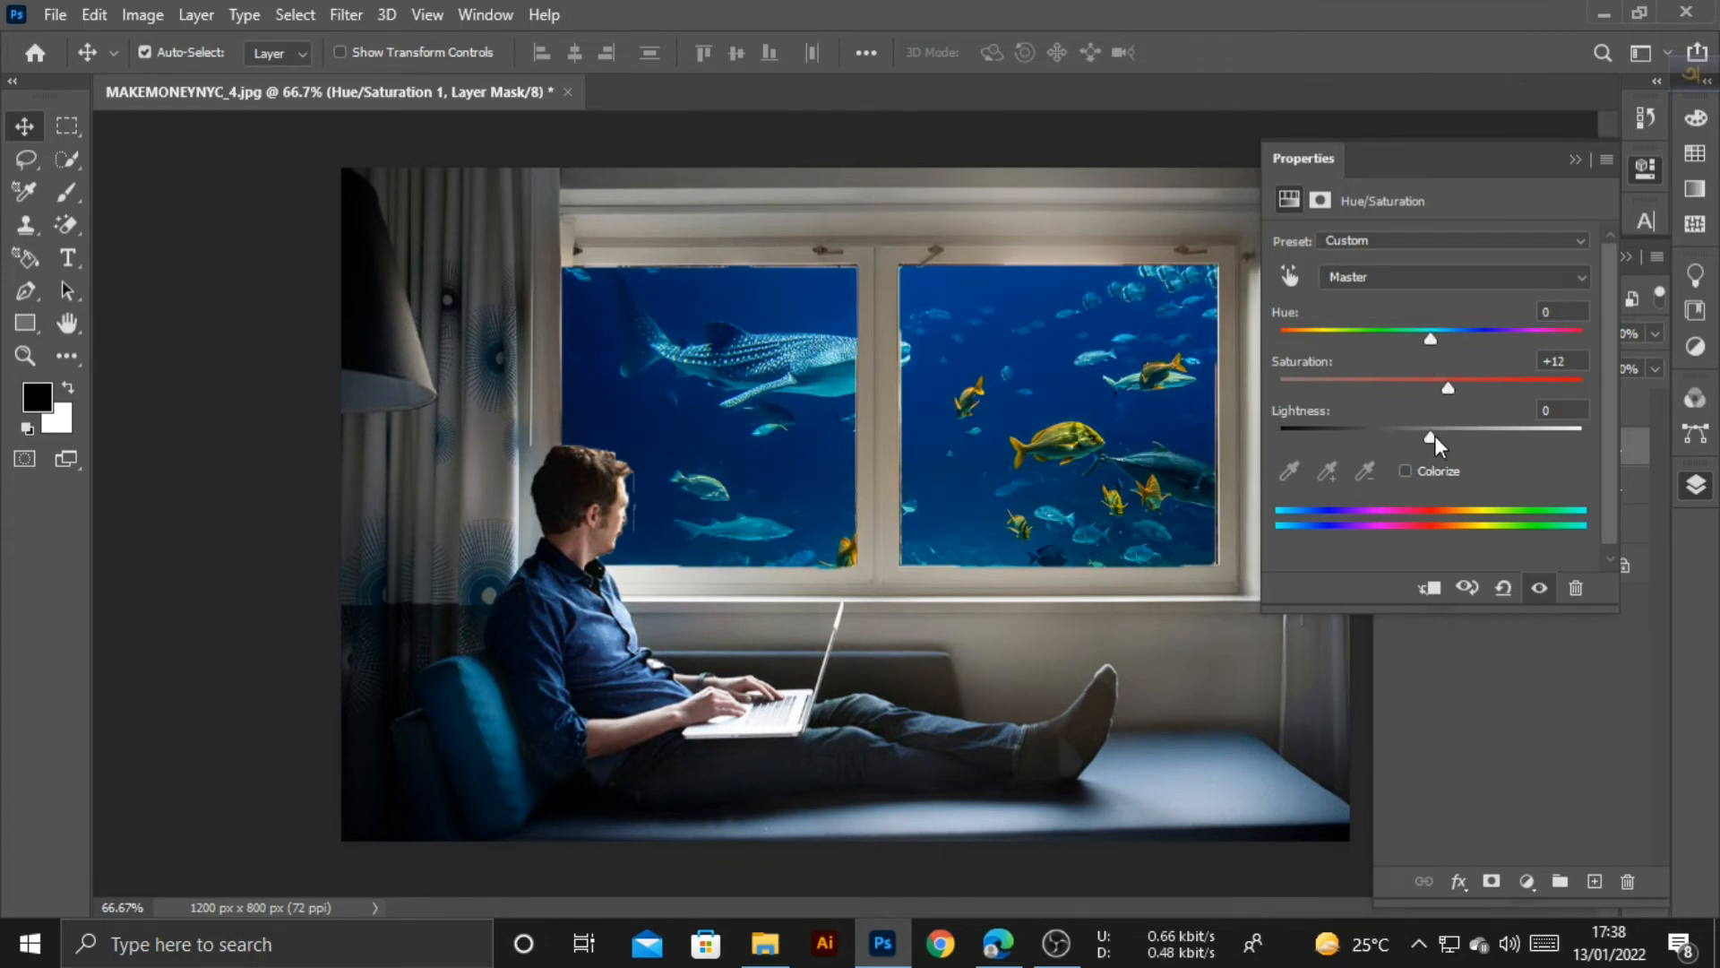
pyautogui.moveTo(1434, 436)
pyautogui.mouseDown()
pyautogui.moveTo(1414, 436)
pyautogui.moveTo(1434, 444)
pyautogui.mouseUp()
# Add an Exposure adjustment layer above Hue/Saturation with exposure -0.22 and offset -0.0083, and slightly adjust its gamma correction
pyautogui.click(1526, 881)
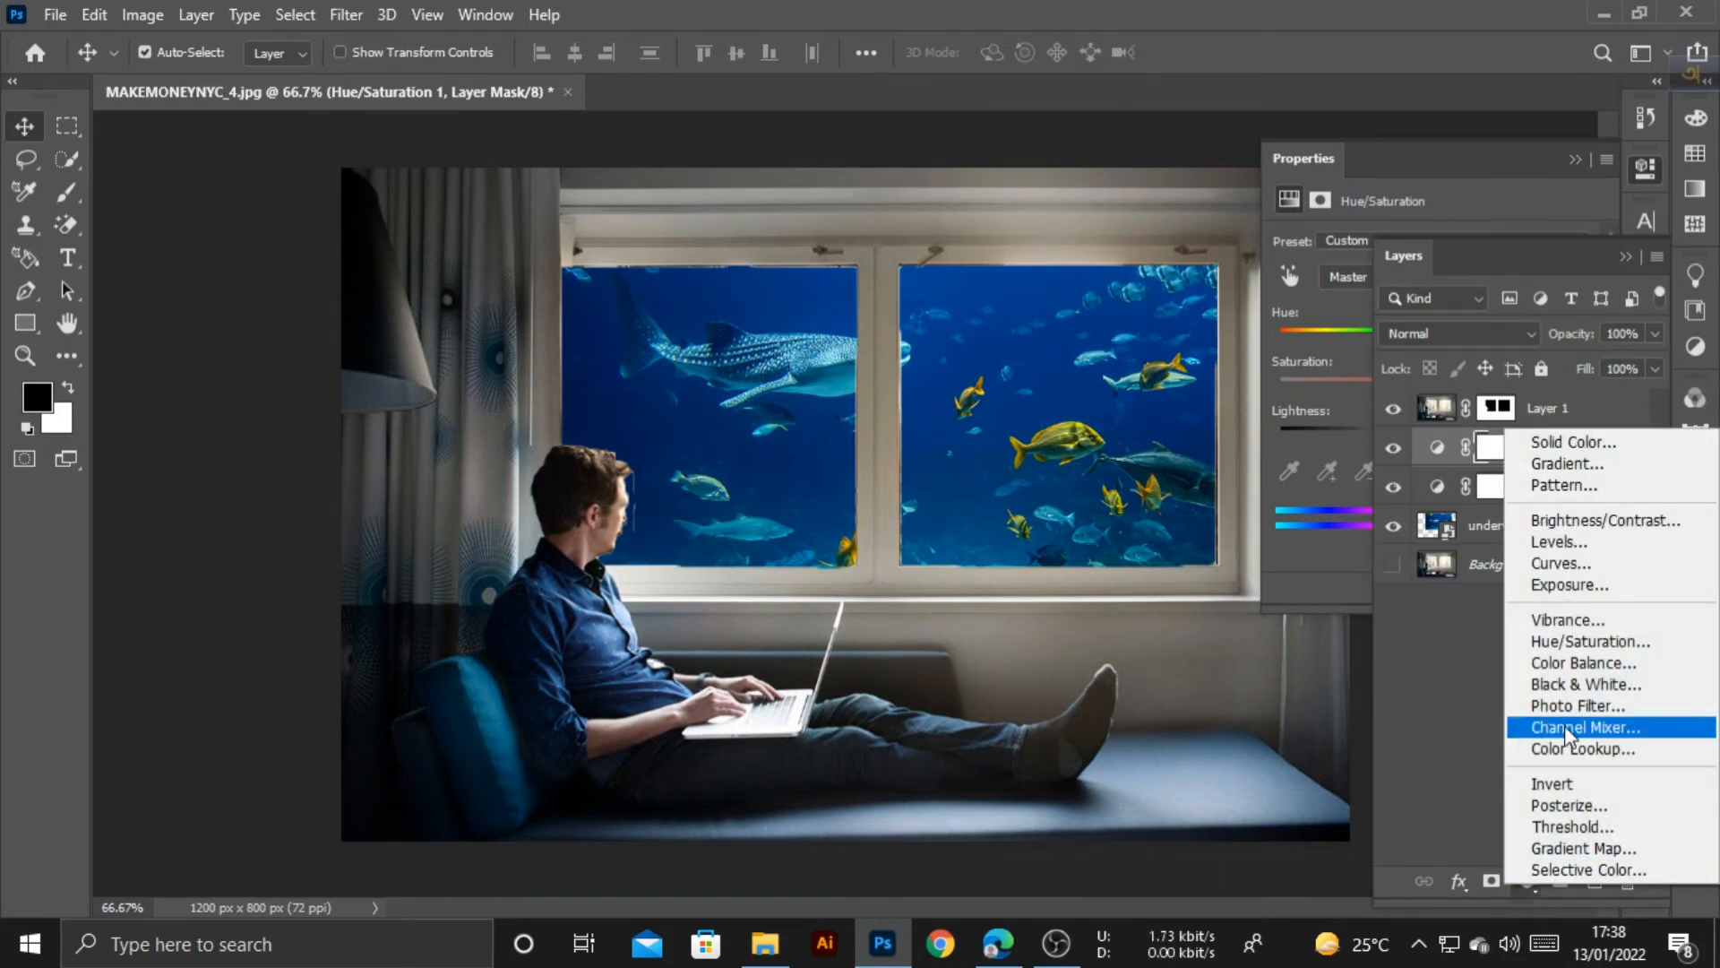
pyautogui.click(1587, 584)
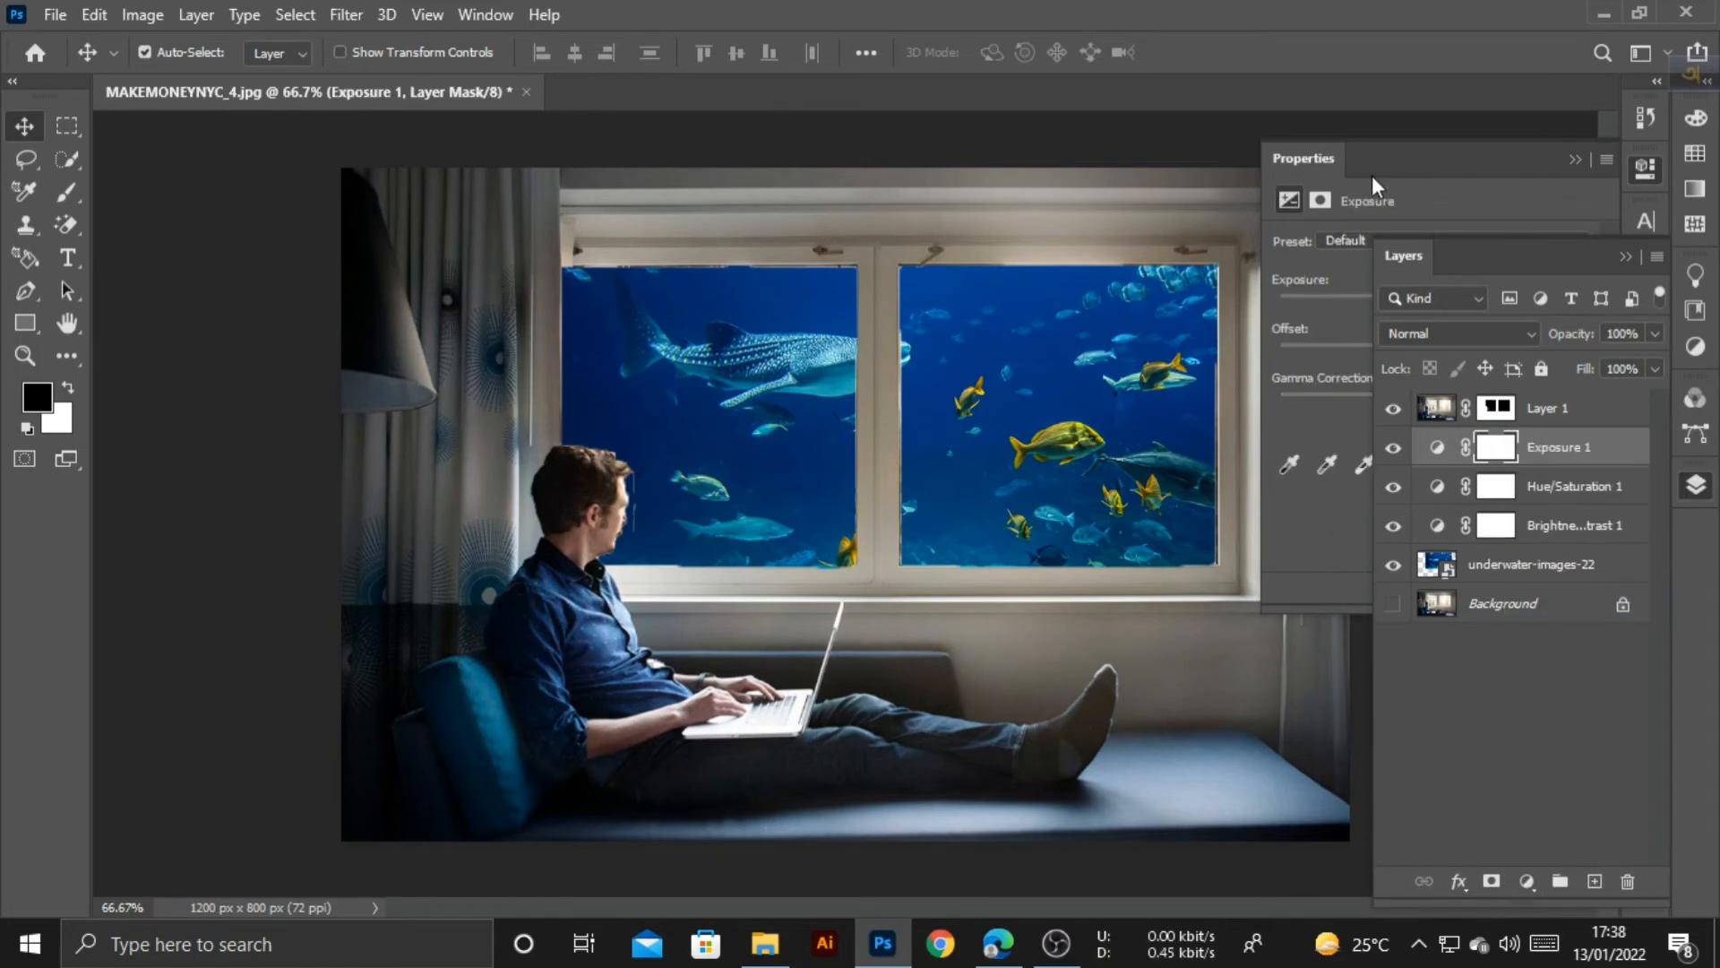
pyautogui.click(1422, 159)
pyautogui.moveTo(1433, 305)
pyautogui.mouseDown()
pyautogui.moveTo(1418, 302)
pyautogui.moveTo(1441, 357)
pyautogui.moveTo(1425, 308)
pyautogui.mouseUp()
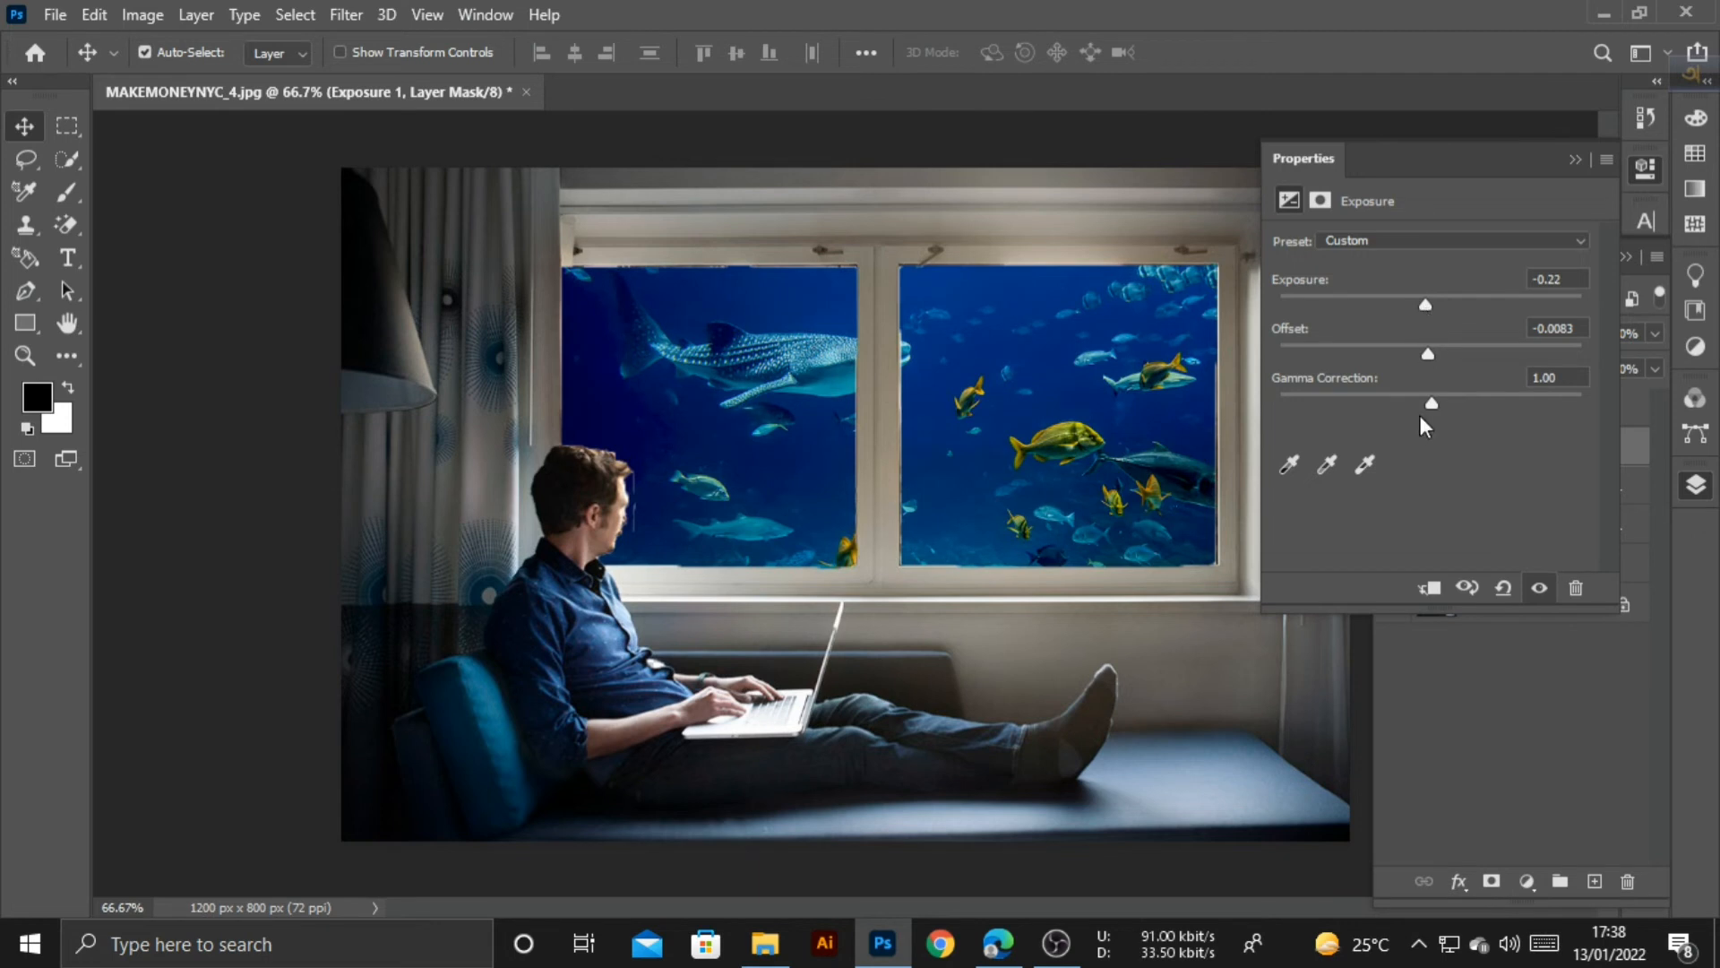
pyautogui.moveTo(1434, 405); pyautogui.dragTo(1422, 403)
pyautogui.click(1575, 160)
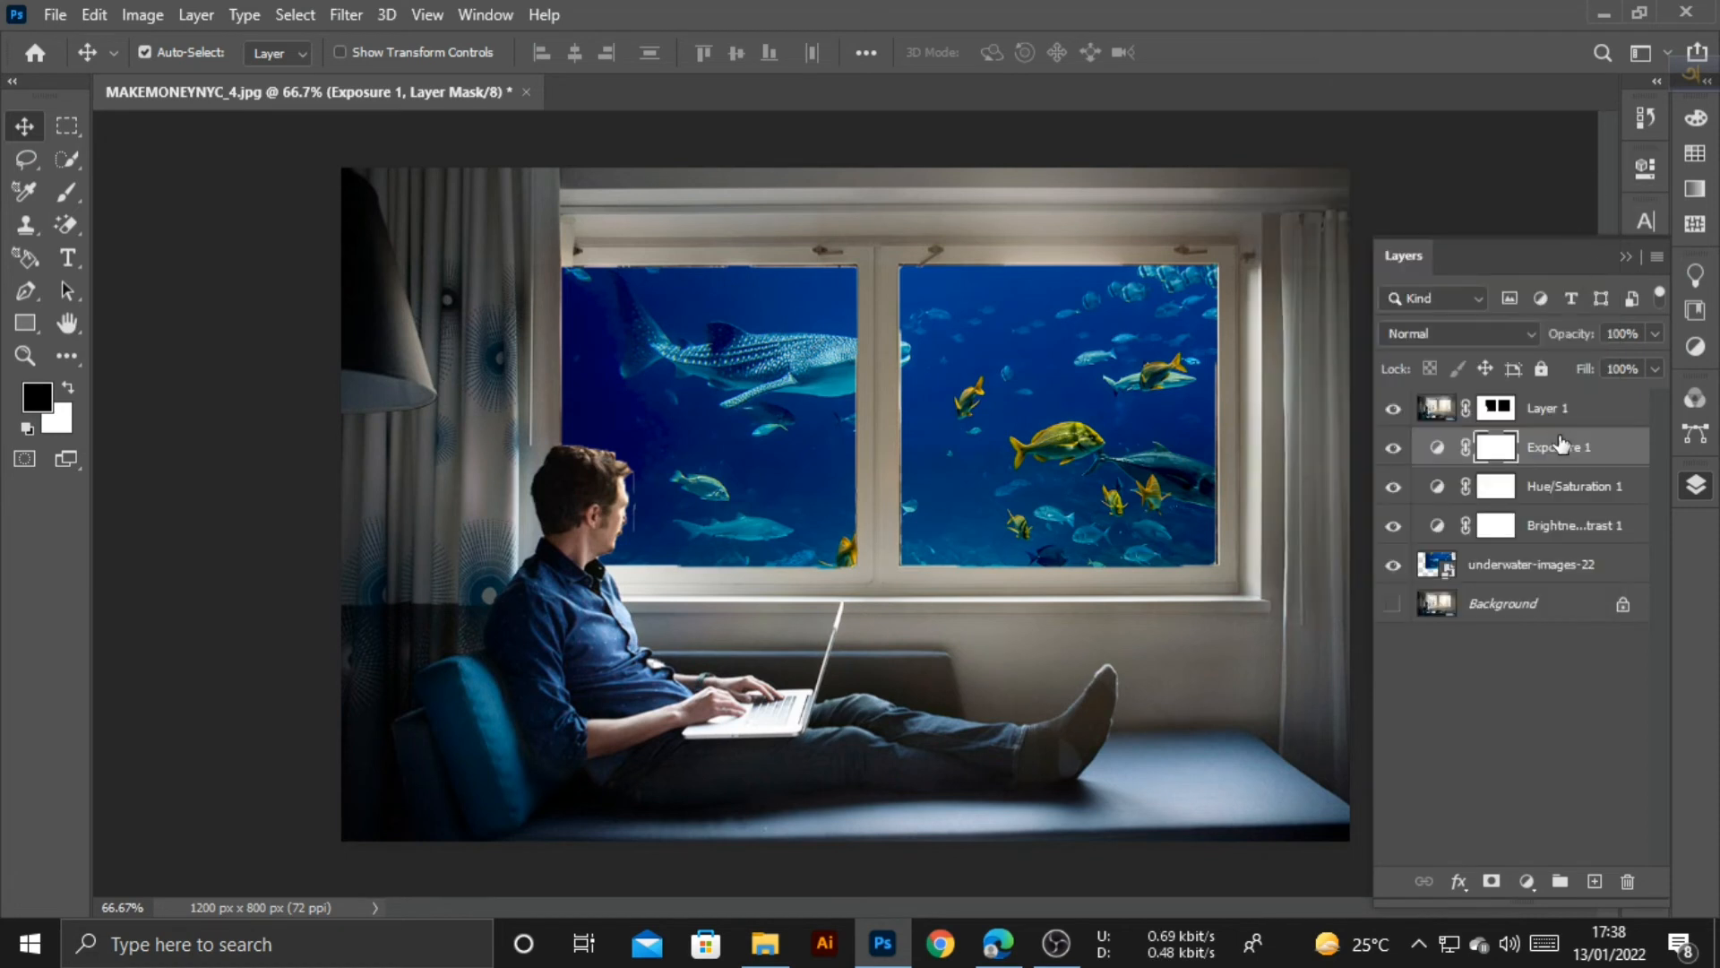
# Examine the layer stack by toggling the visibility of the Background layer and Layer 1
pyautogui.click(1560, 575)
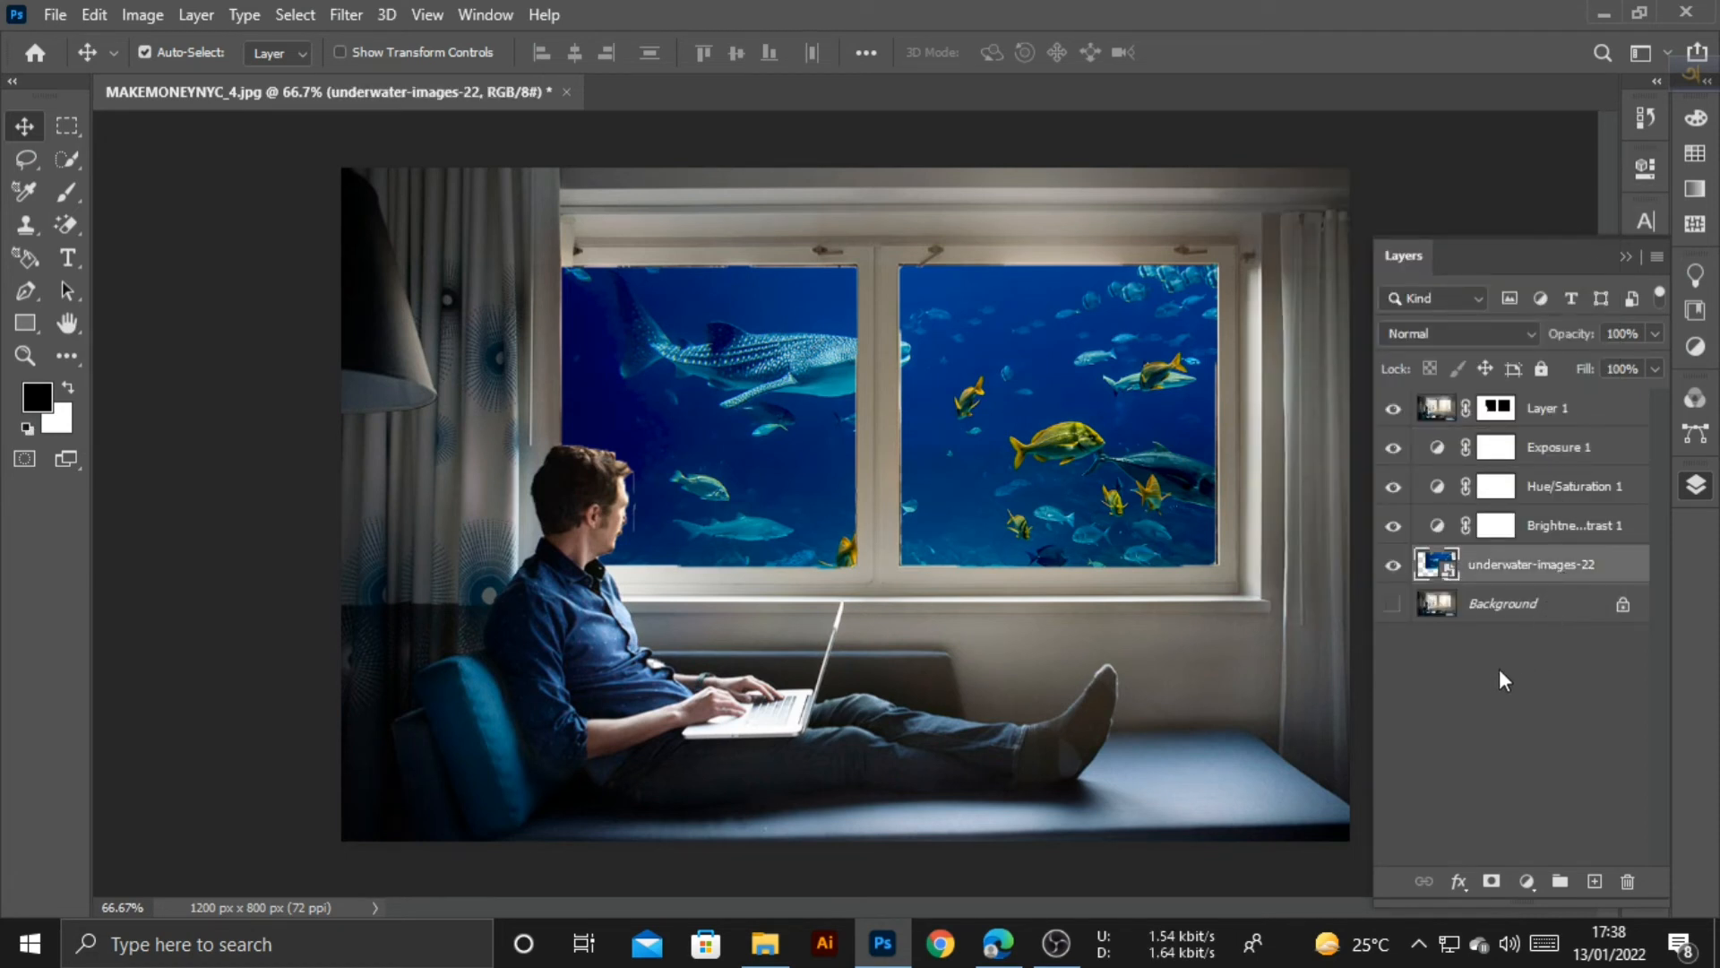
pyautogui.click(1559, 419)
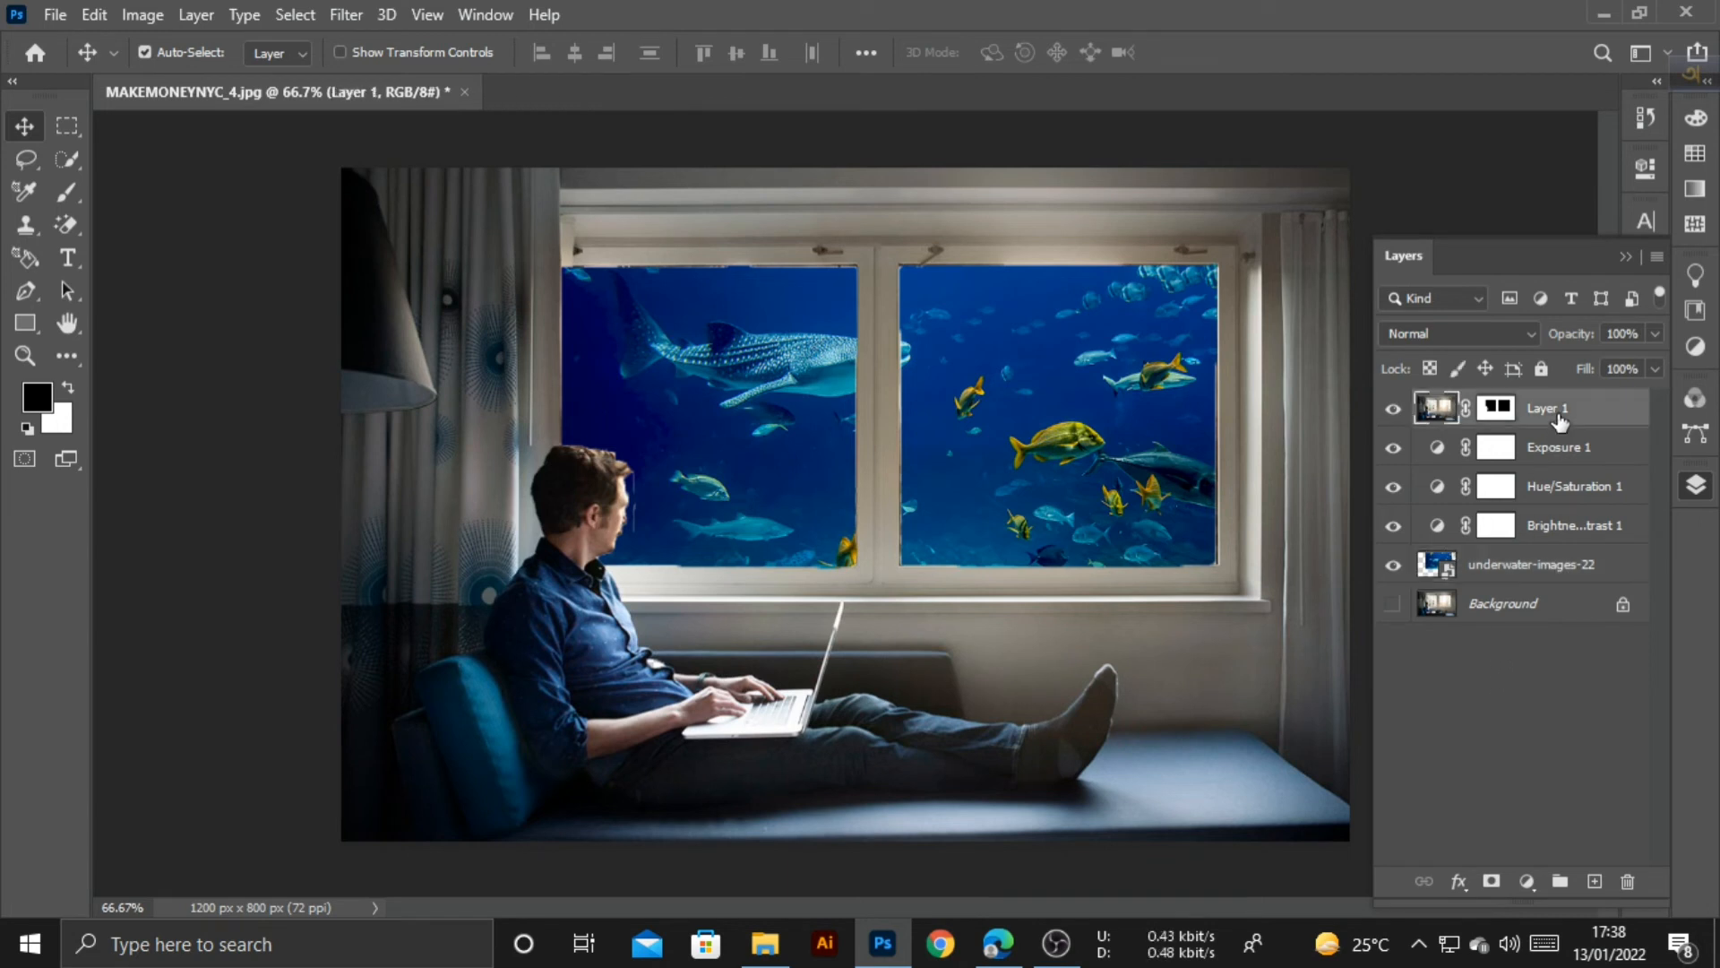
pyautogui.click(1561, 570)
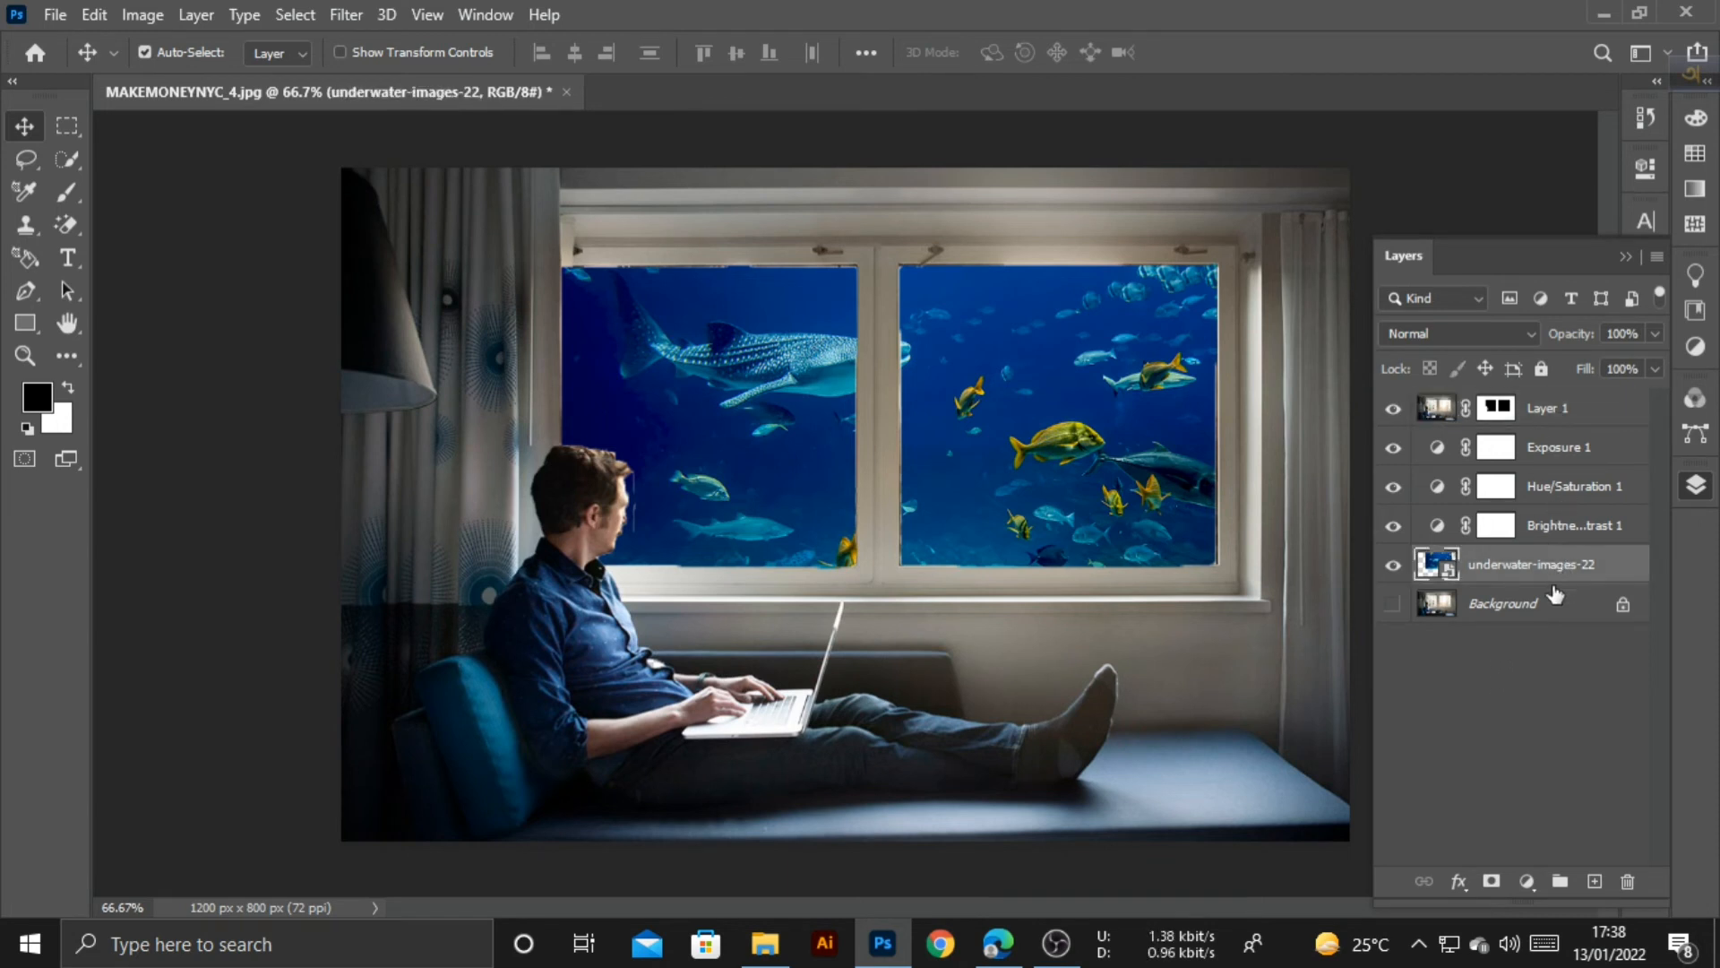
pyautogui.click(1542, 610)
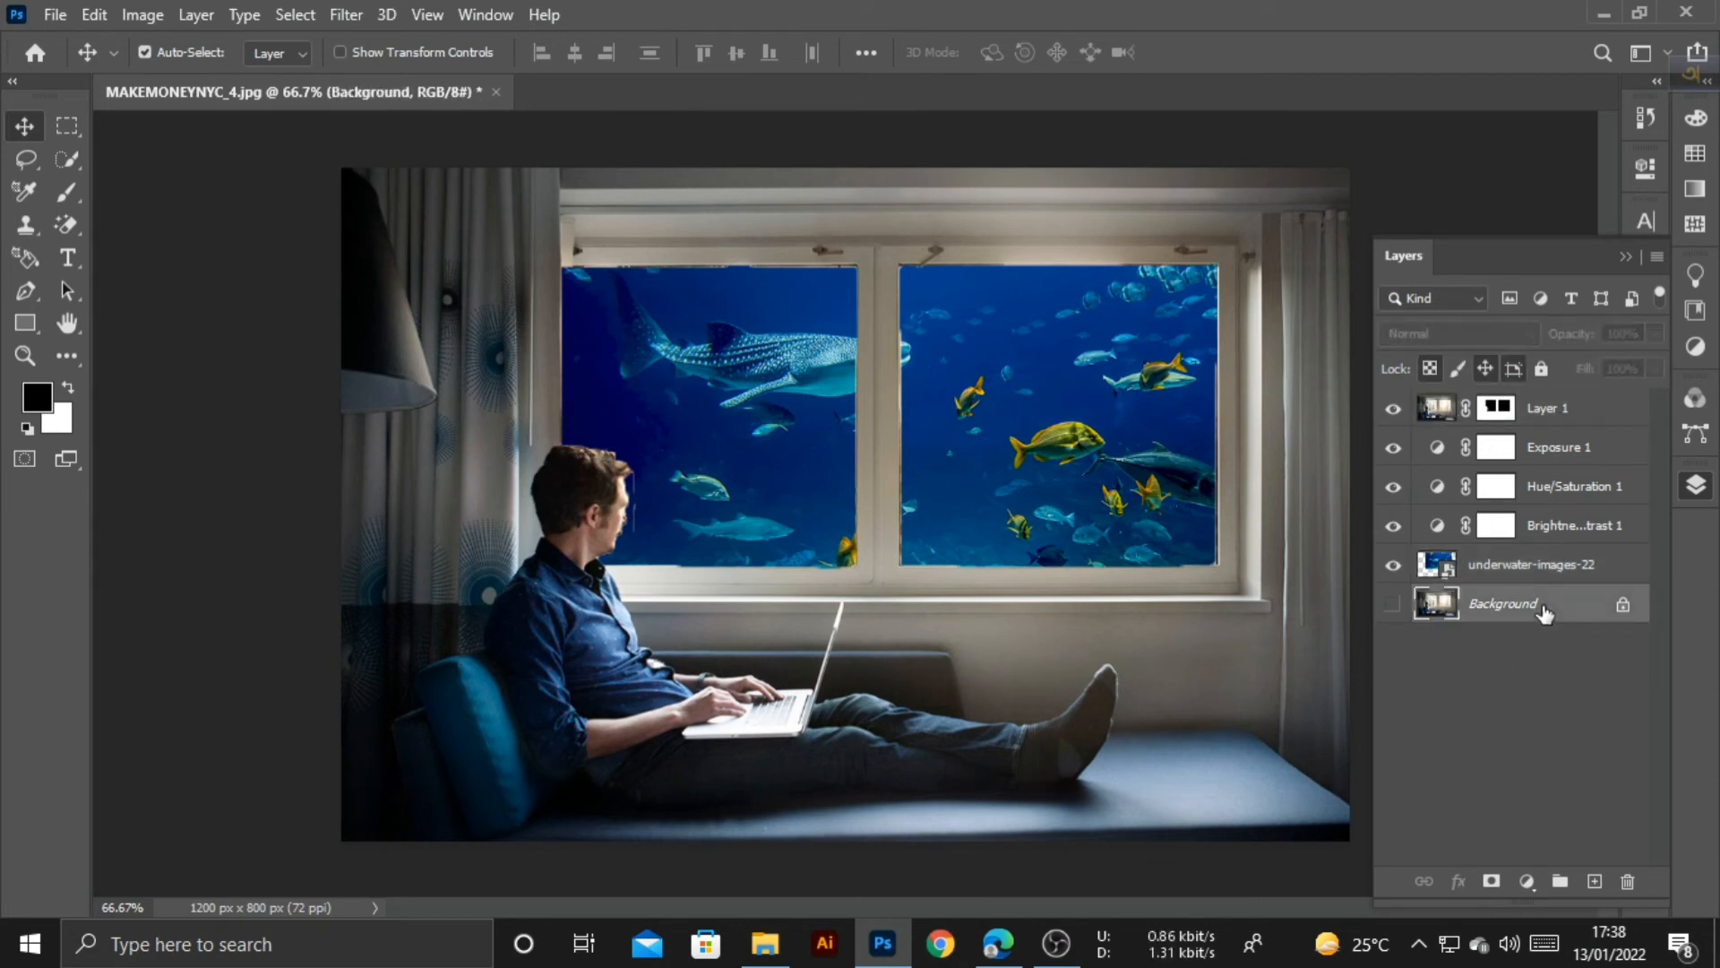
pyautogui.click(1393, 606)
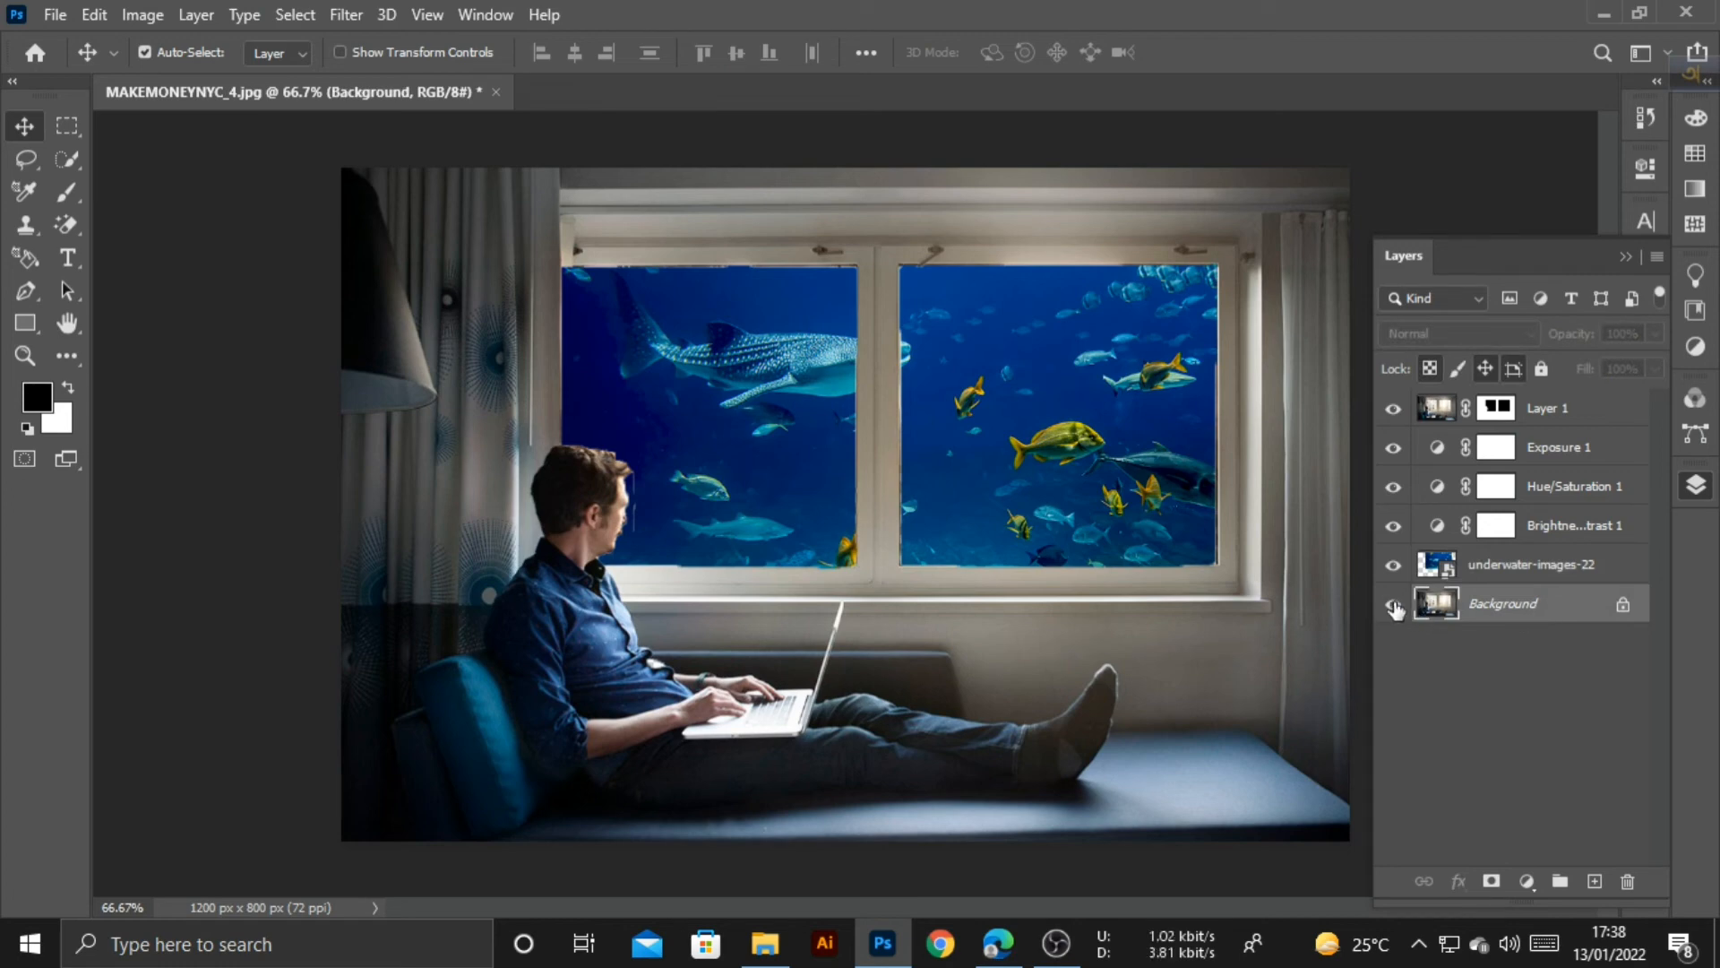
pyautogui.click(1393, 409)
pyautogui.click(1393, 409)
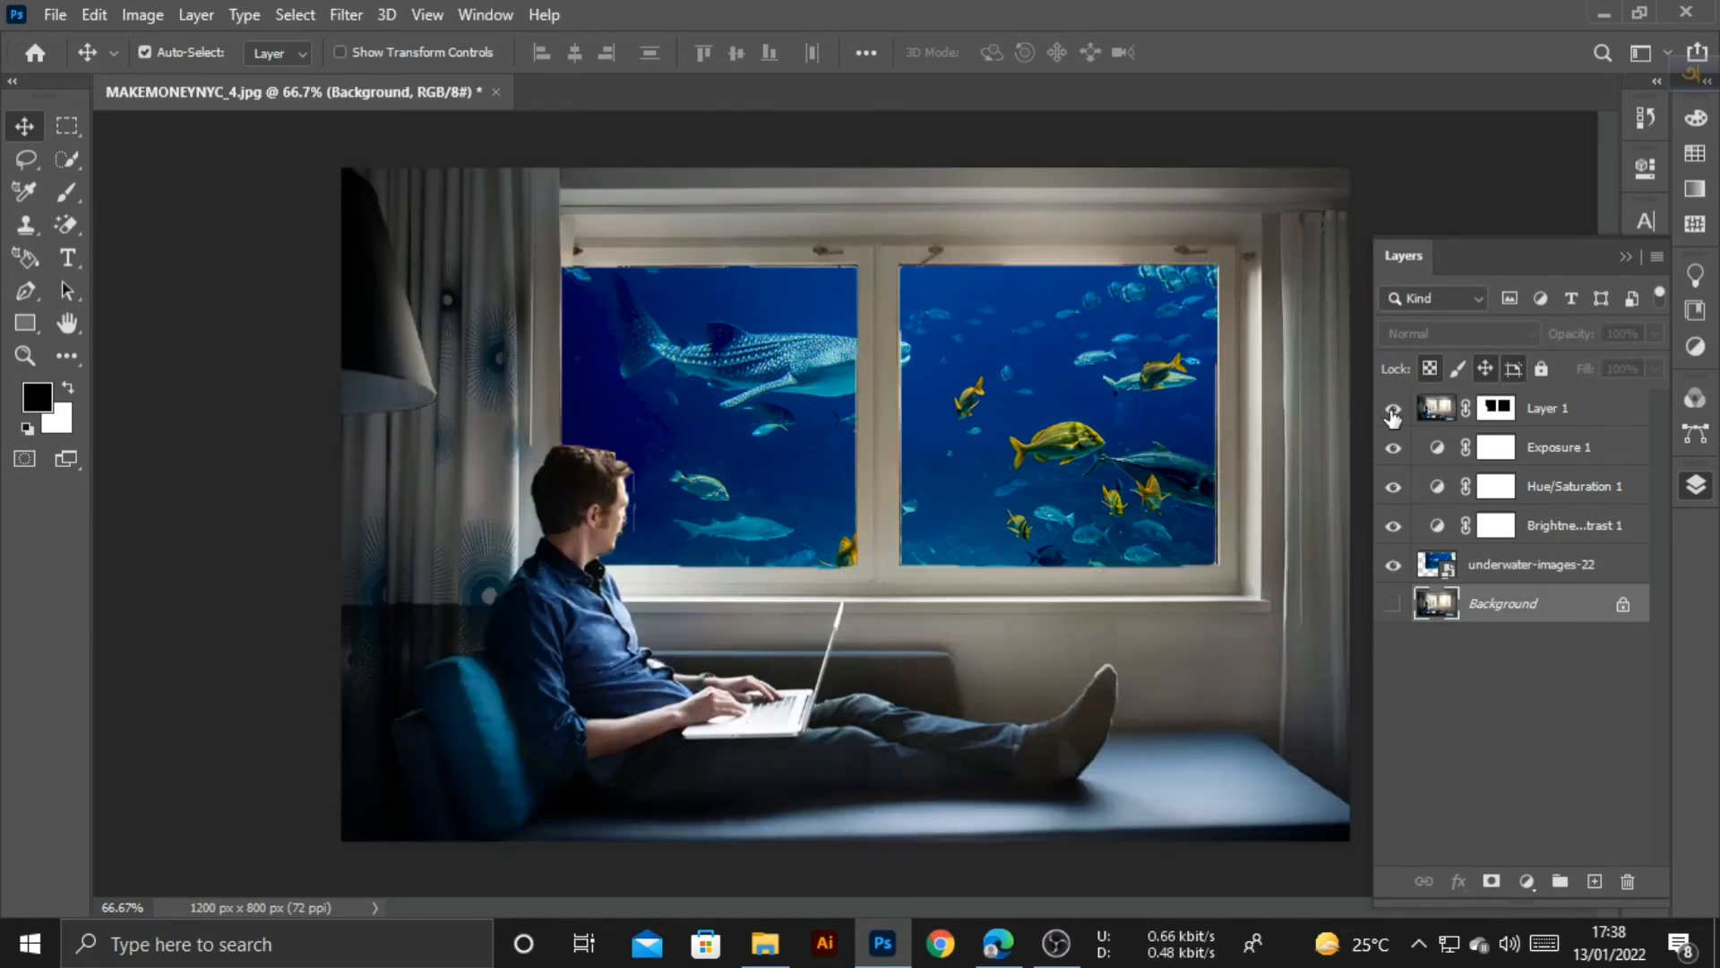
# Add a Curves adjustment layer above Layer 1 and shape an S-curve with darker shadows and brighter highlights
pyautogui.click(1548, 414)
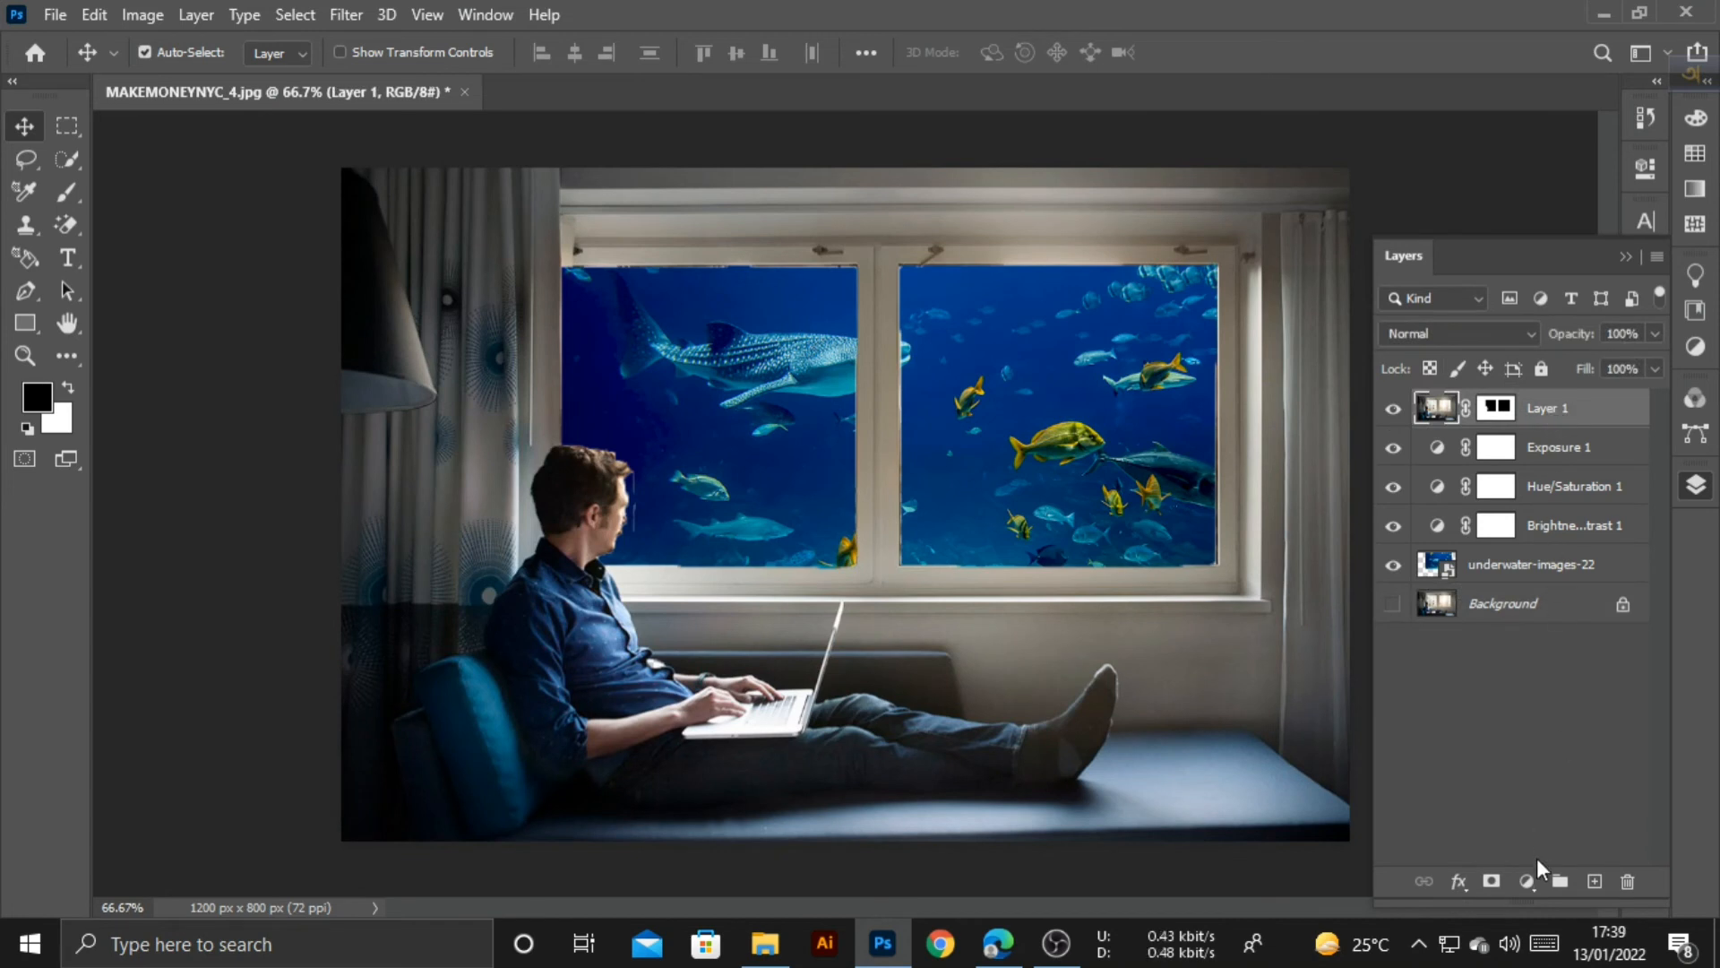
pyautogui.click(1526, 881)
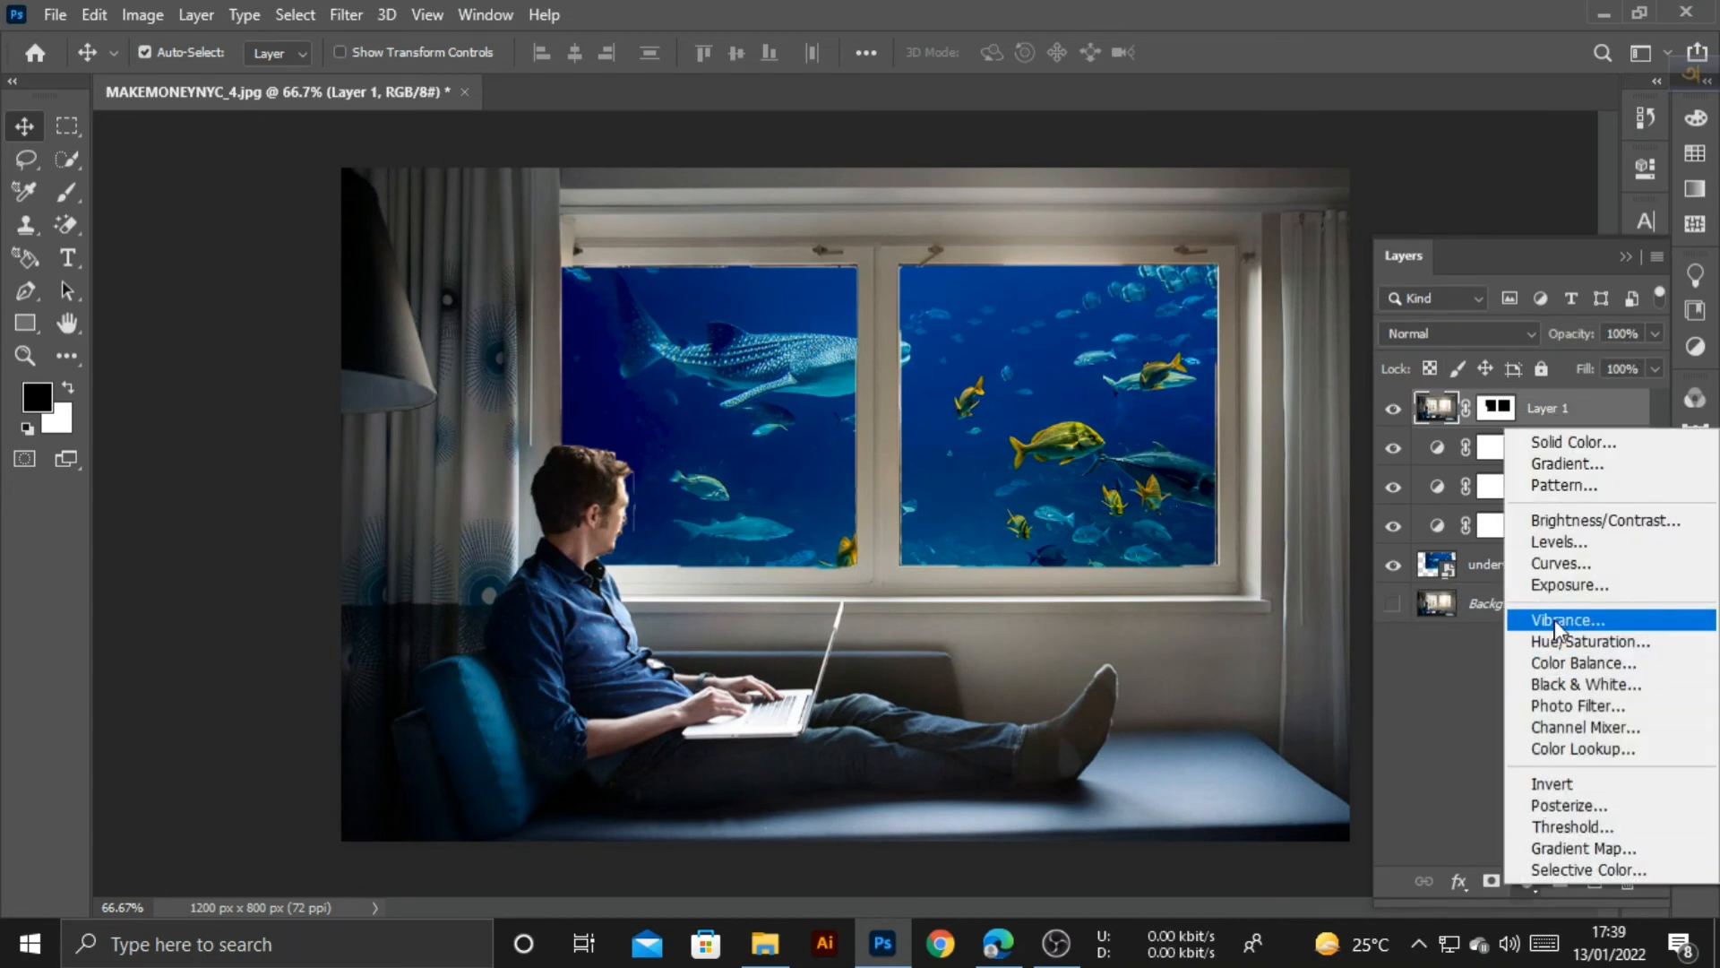
pyautogui.click(1564, 563)
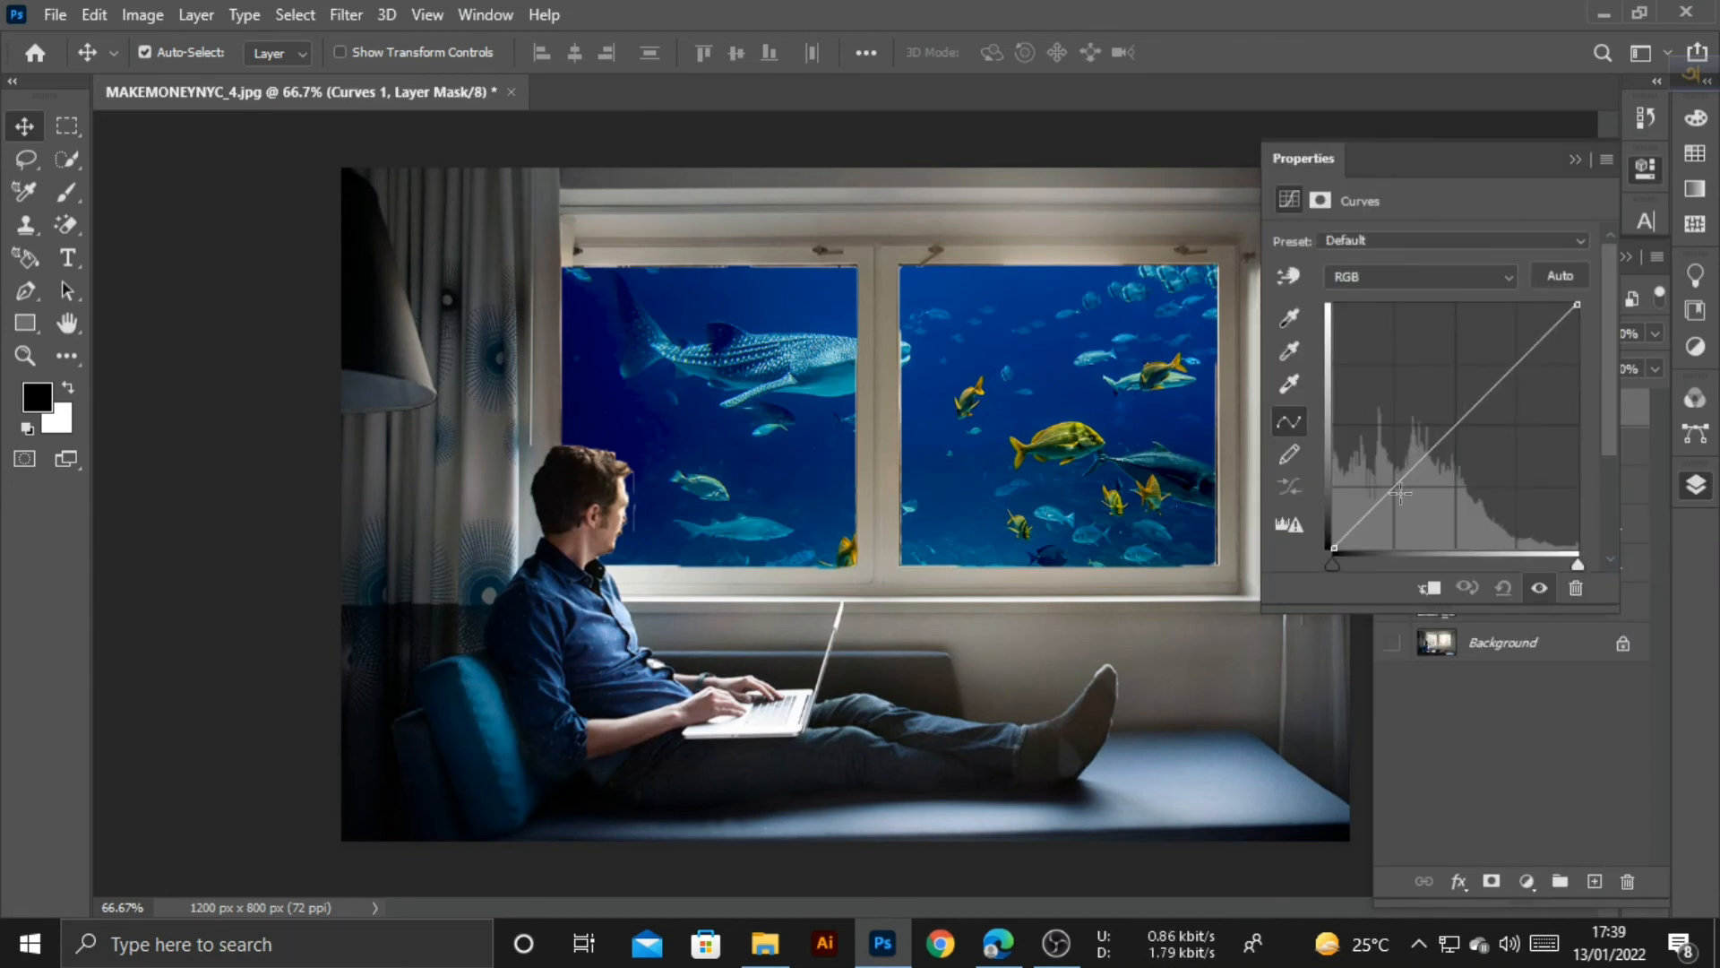
pyautogui.moveTo(1399, 485)
pyautogui.mouseDown()
pyautogui.moveTo(1397, 453)
pyautogui.moveTo(1410, 499)
pyautogui.mouseUp()
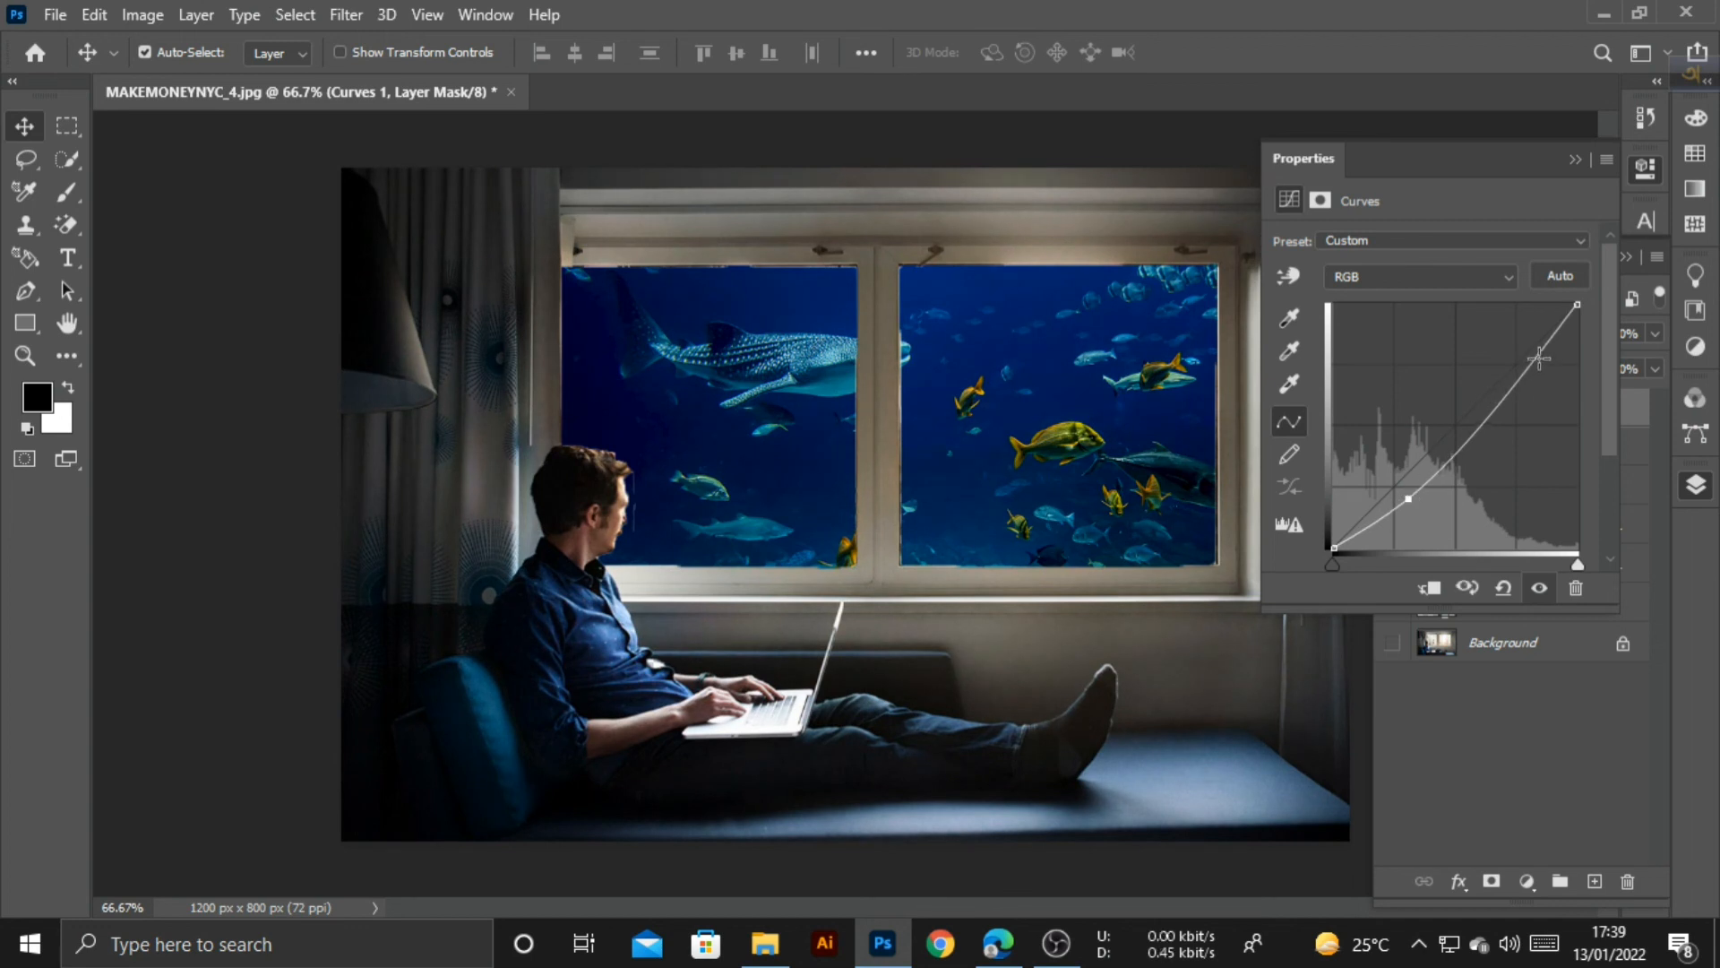
pyautogui.moveTo(1540, 358); pyautogui.dragTo(1529, 350)
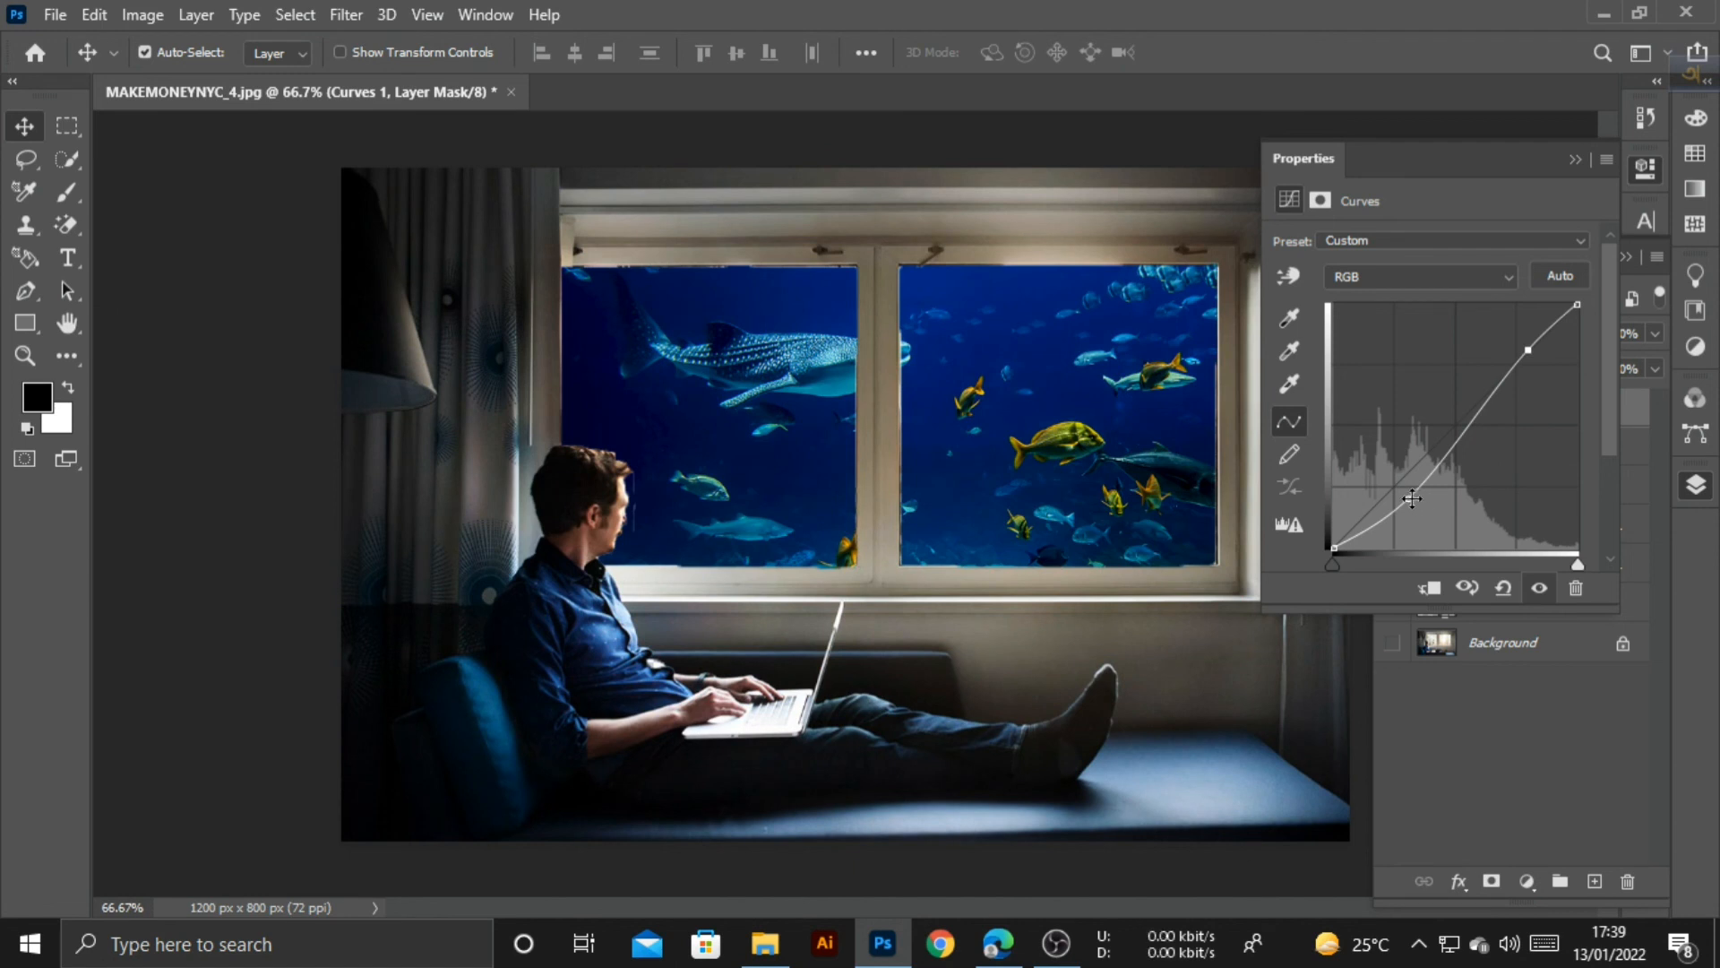
pyautogui.moveTo(1413, 498); pyautogui.dragTo(1406, 500)
pyautogui.click(1573, 159)
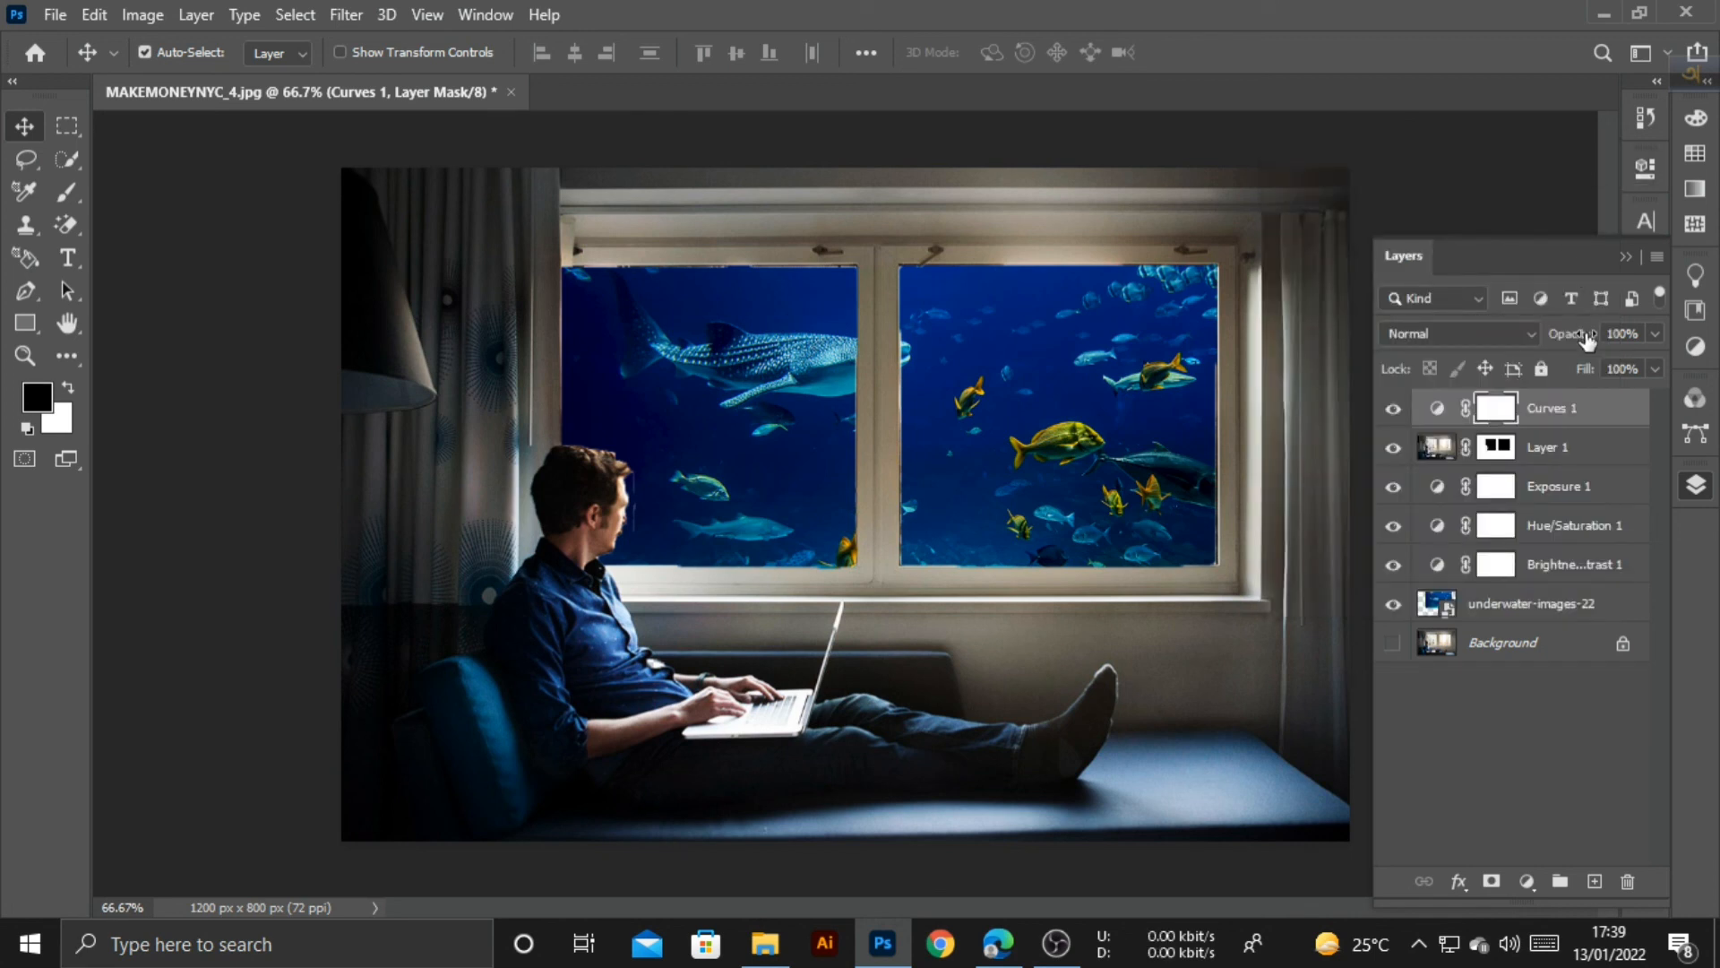
pyautogui.click(1623, 260)
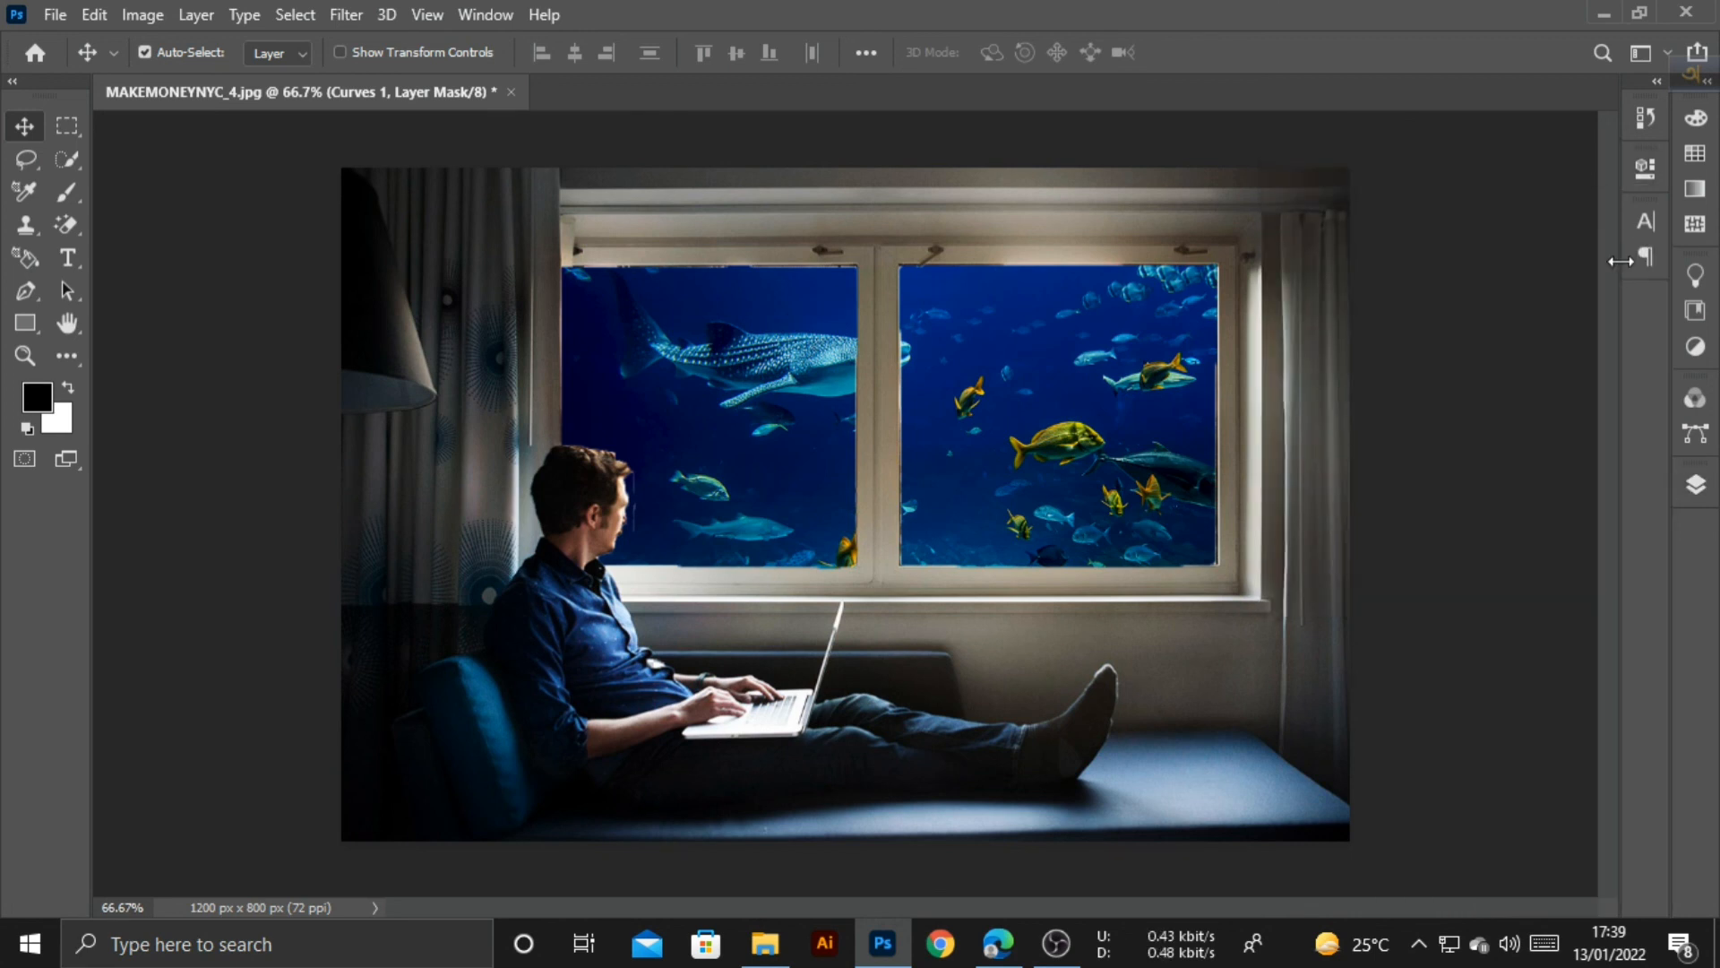